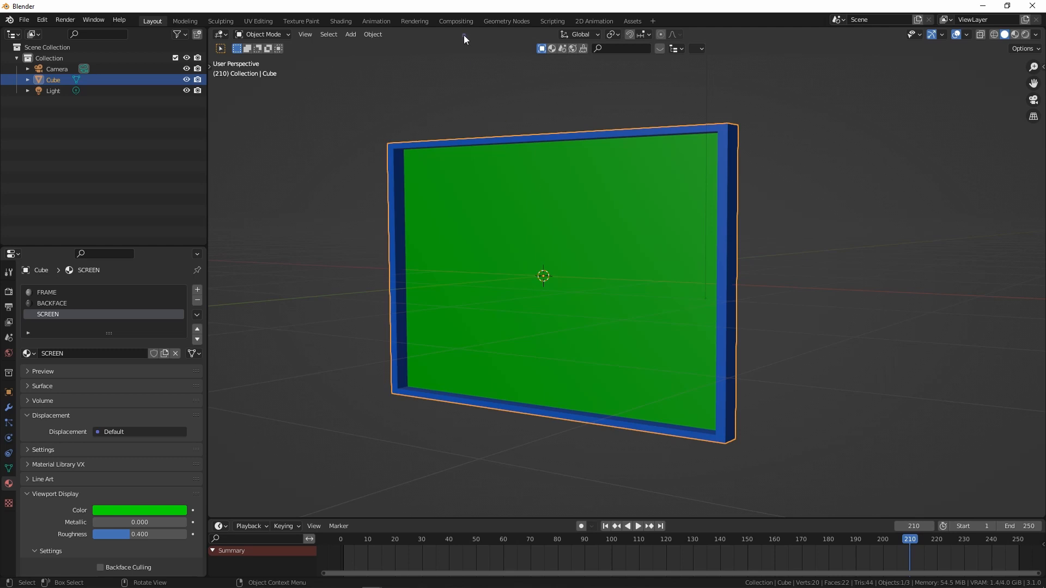
Delete the green screen face of the Cube object in Edit Mode, leaving the frame and the magenta back face
click(256, 34)
click(270, 47)
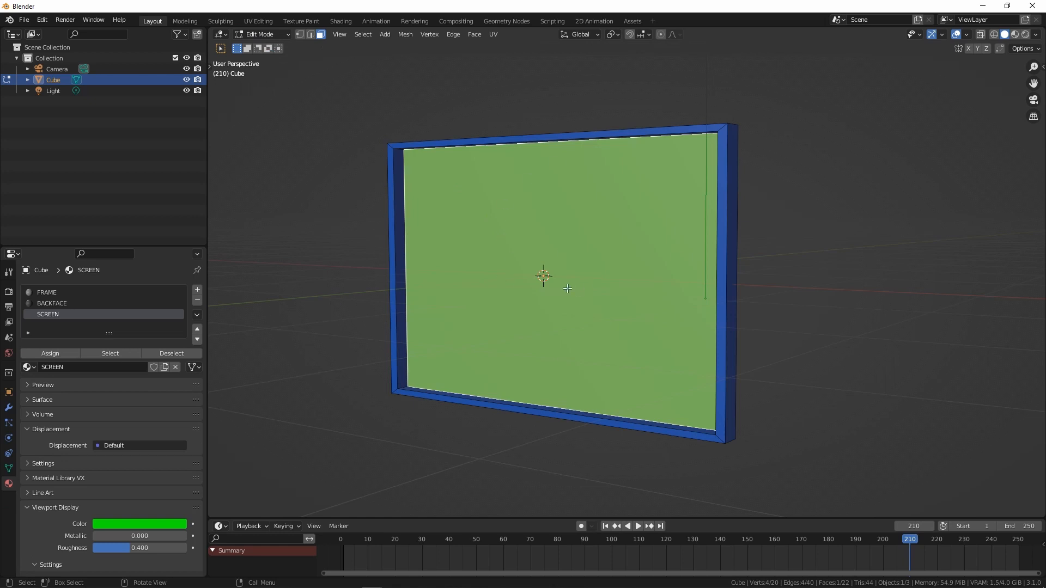
key(x)
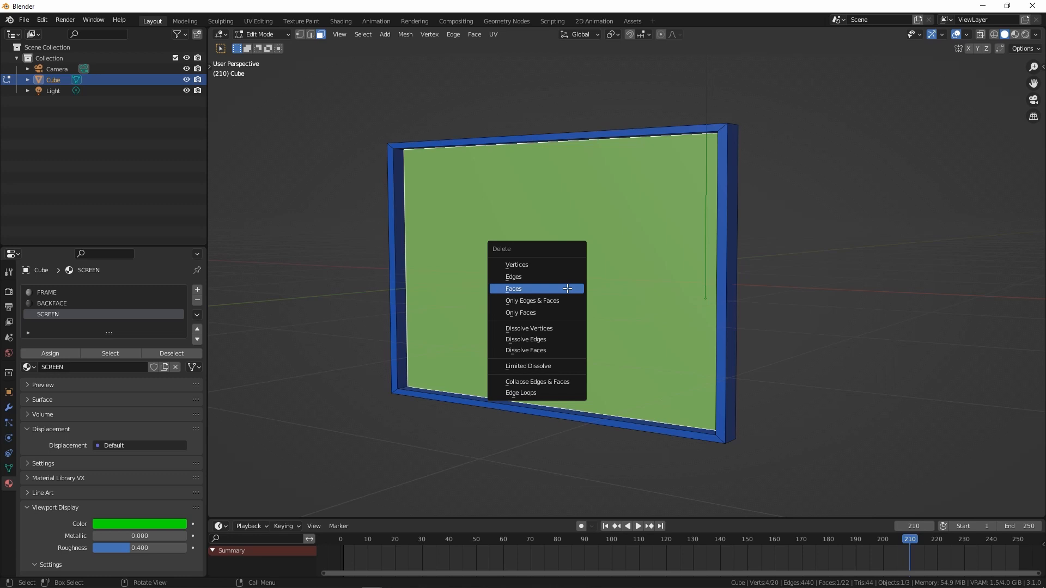
click(523, 289)
middle_drag(523, 288, 523, 303)
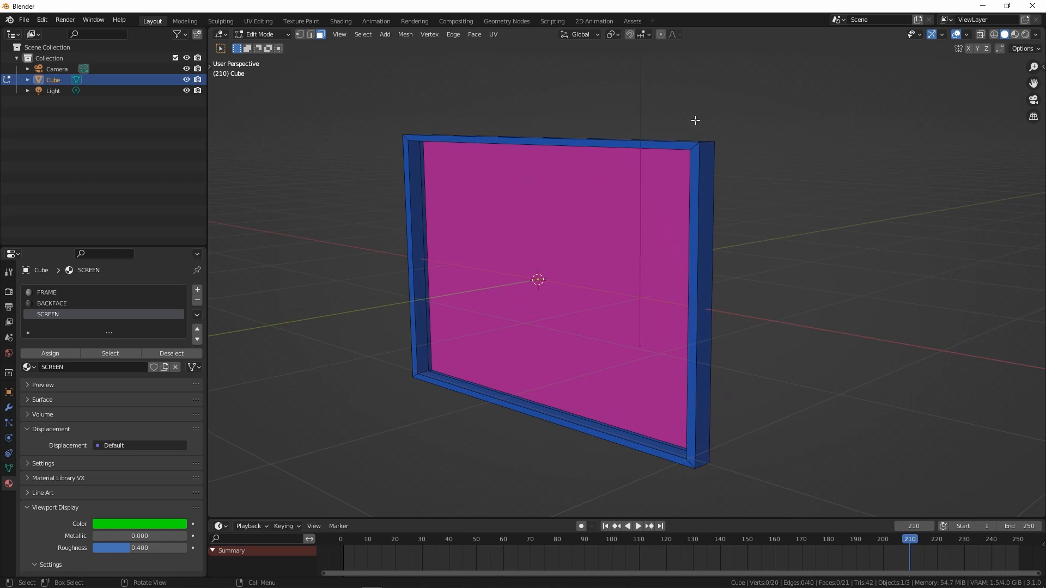
Check the opened frame in rendered shading, return to solid shading and examine the frame's inner edges
click(1025, 34)
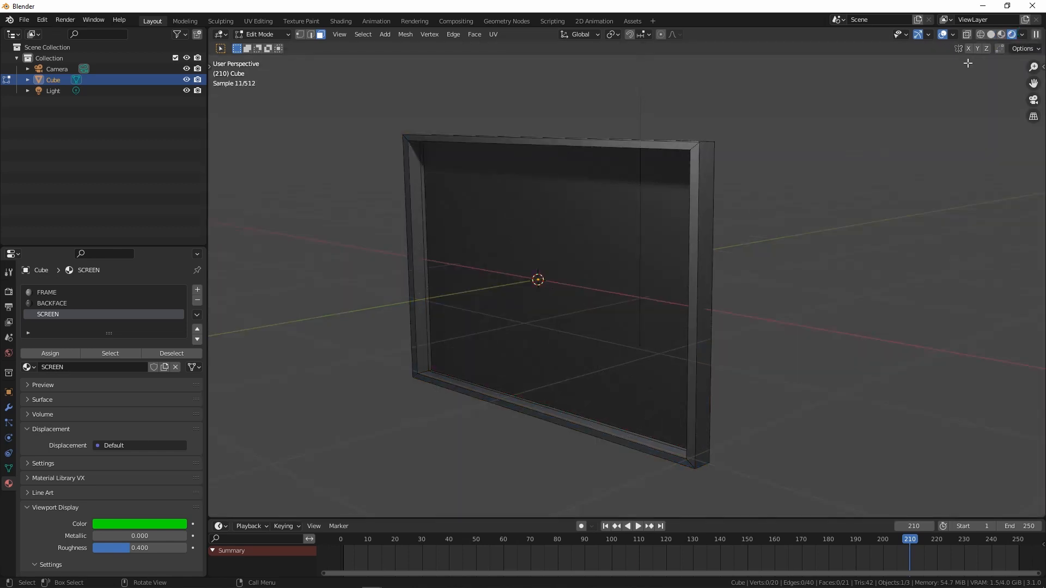
click(990, 34)
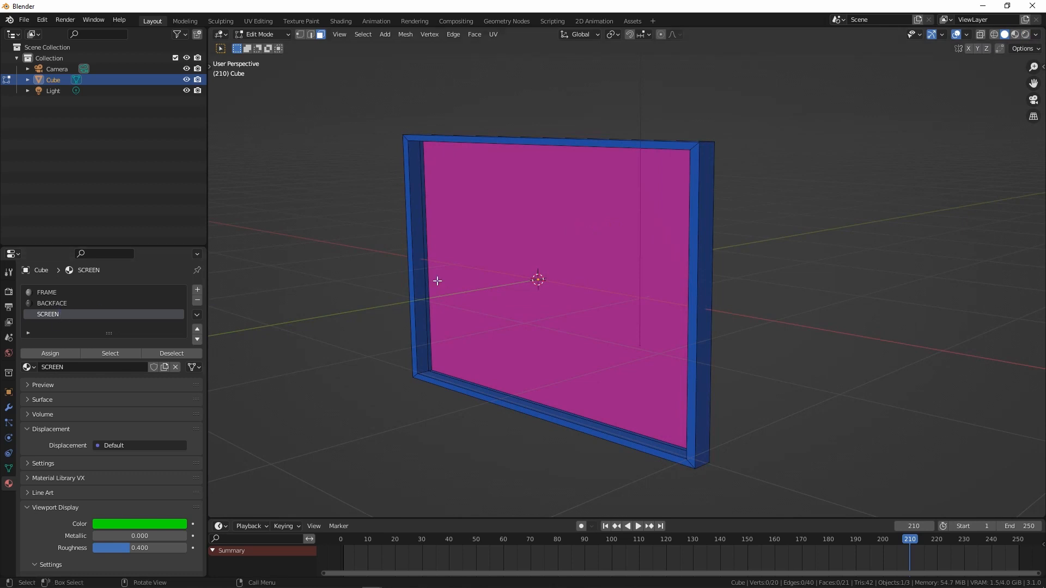
middle_drag(434, 282, 455, 282)
scroll(451, 150, up, 5)
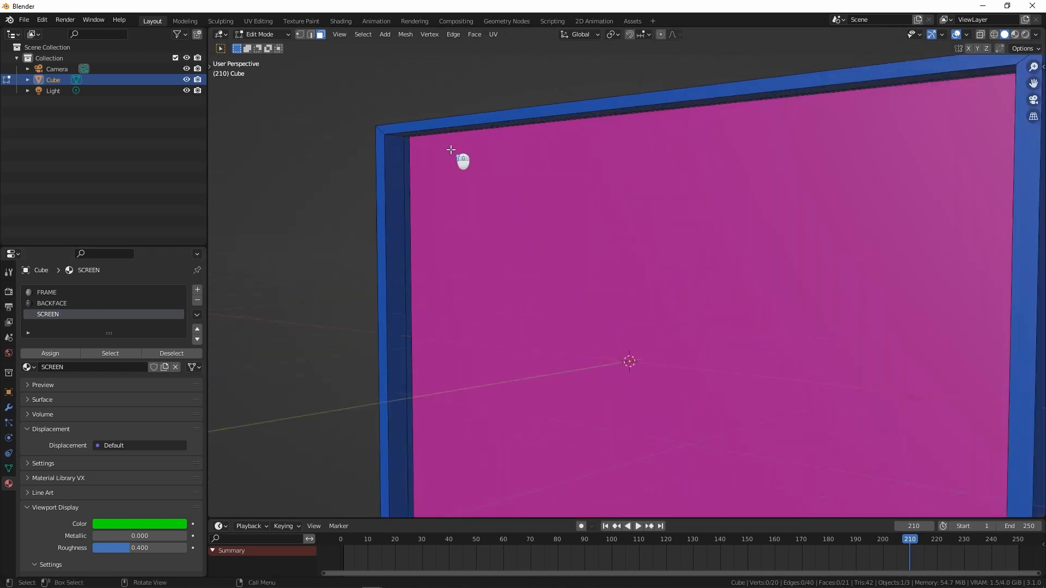
middle_drag(392, 299, 392, 298)
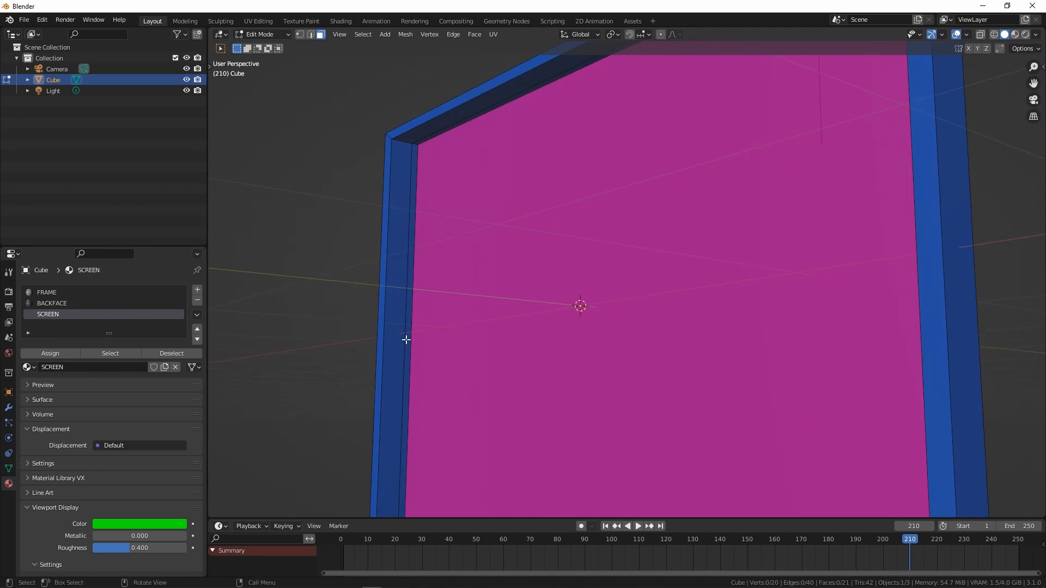
scroll(426, 232, down, 6)
middle_drag(439, 224, 441, 240)
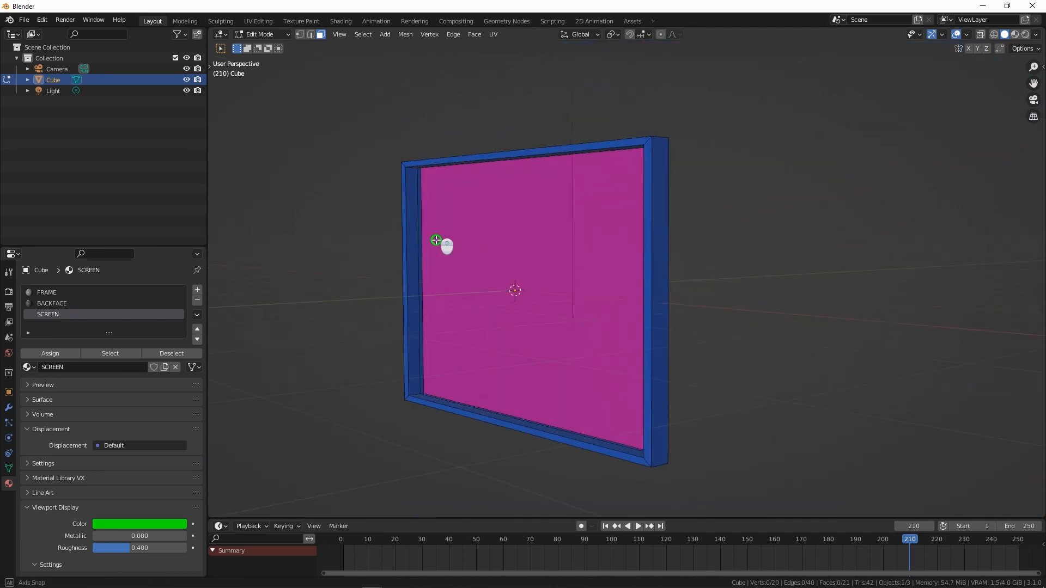
Separate the inner edge loop where the screen face was into its own object and return to Object Mode
key(2)
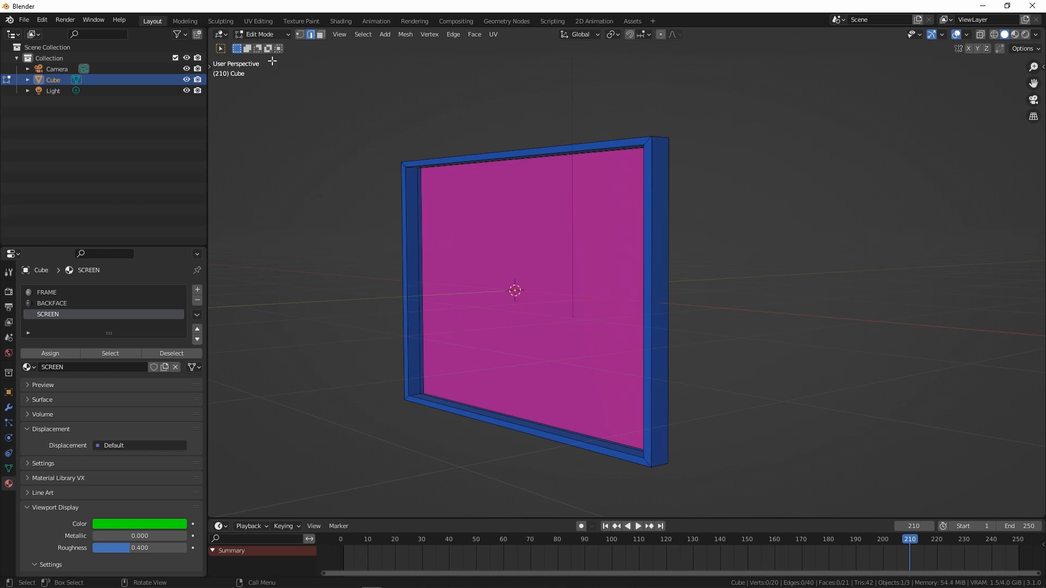
scroll(419, 338, up, 5)
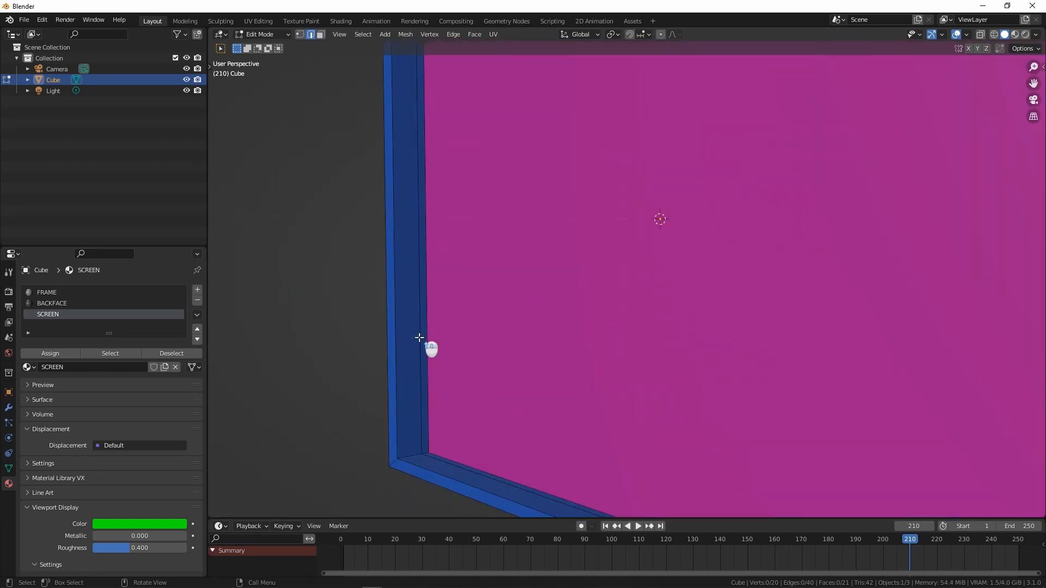
alt+click(419, 338)
scroll(420, 336, down, 6)
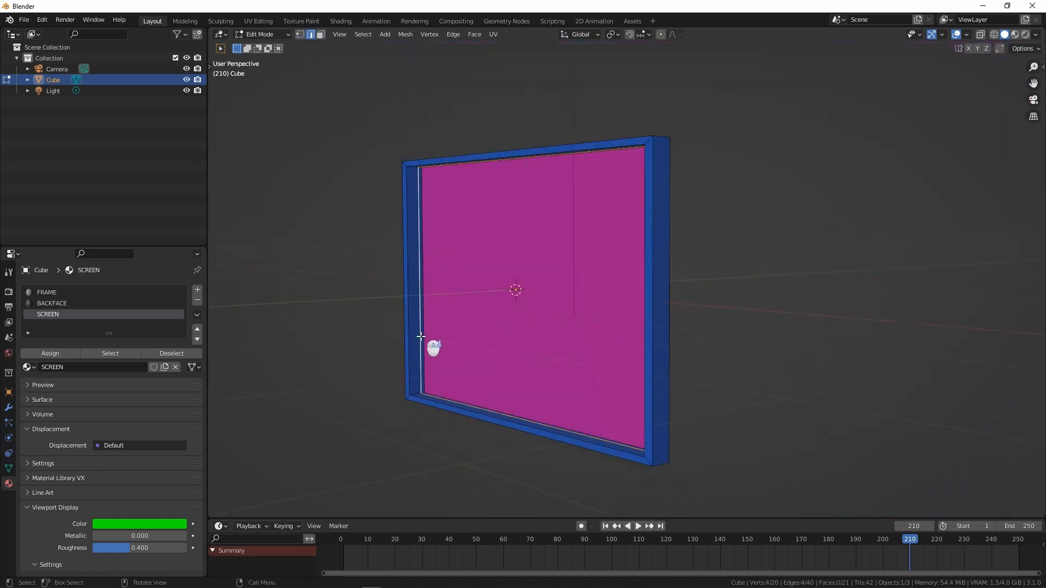
middle_drag(420, 337, 420, 401)
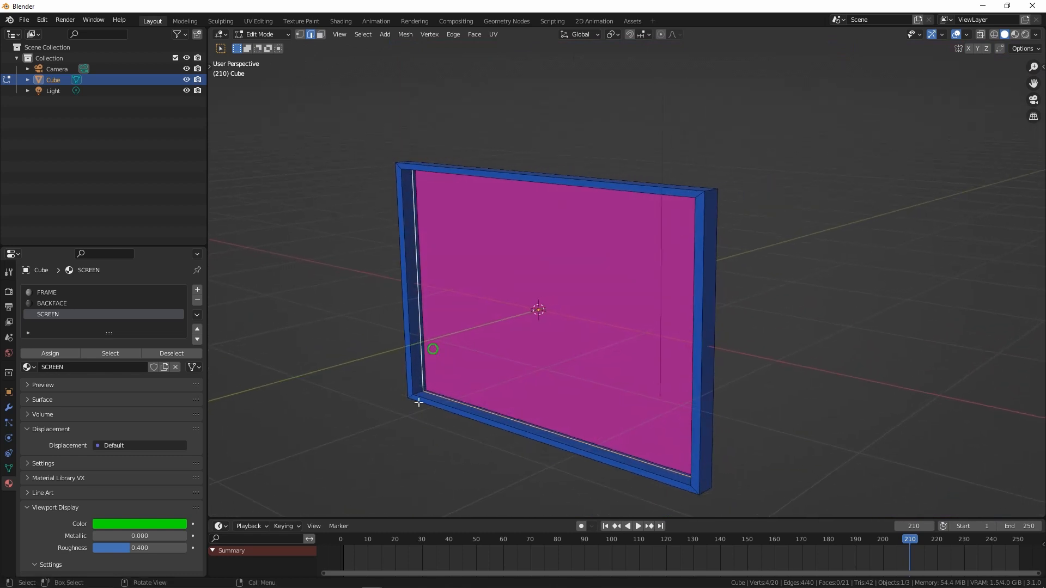
scroll(424, 400, up, 5)
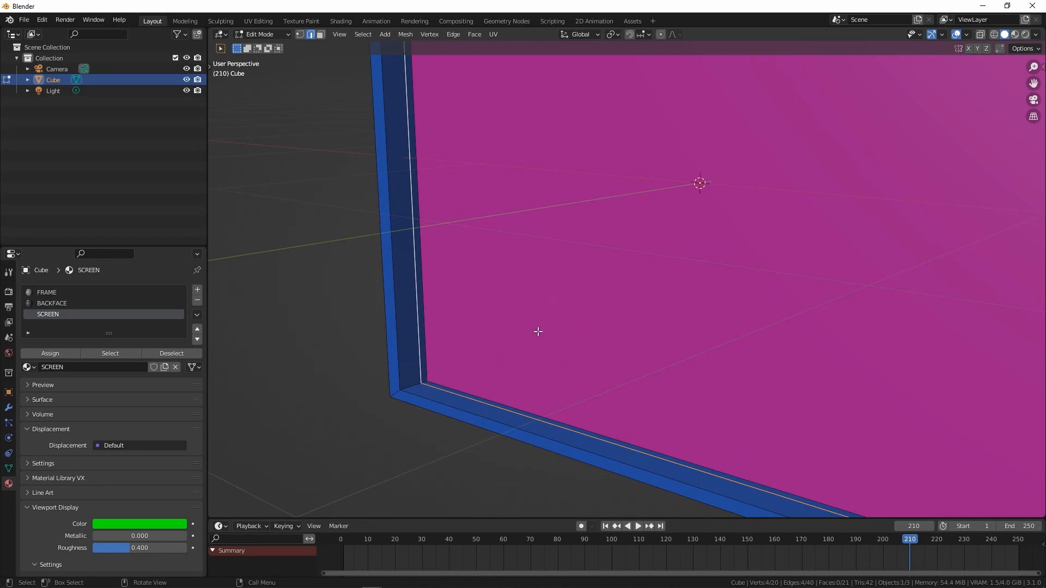
key(p)
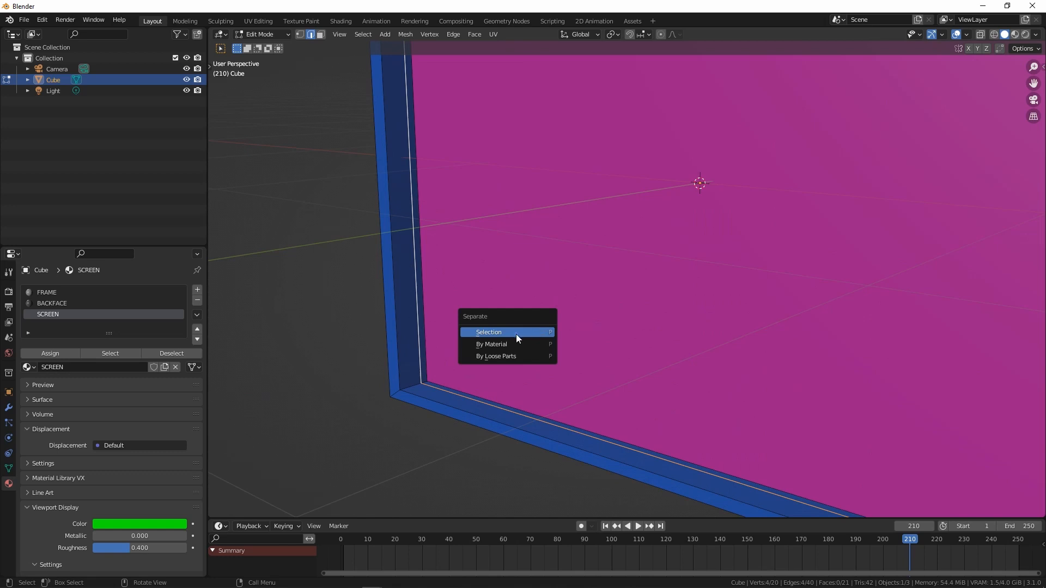
click(494, 333)
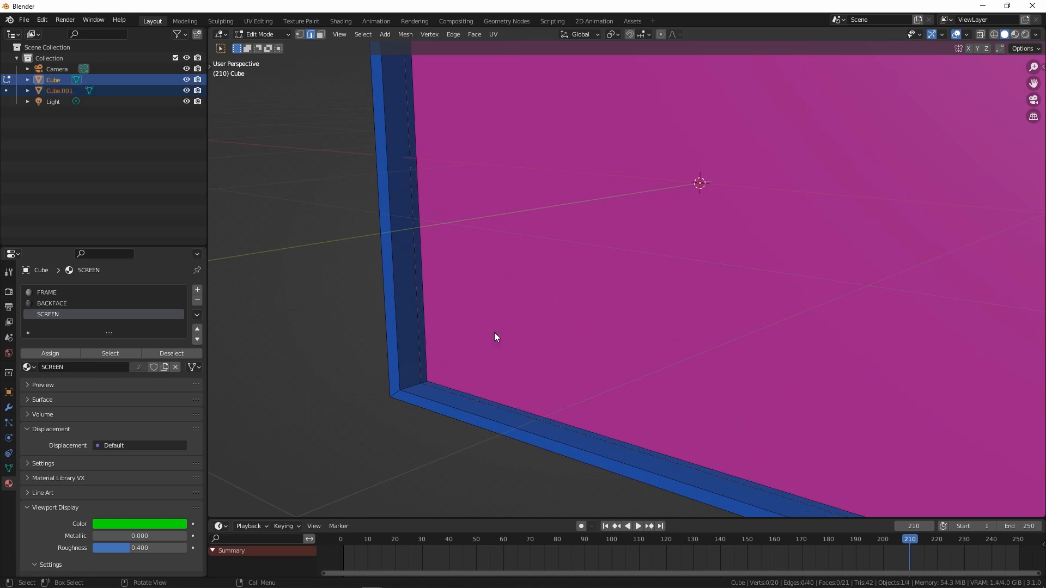
key(Tab)
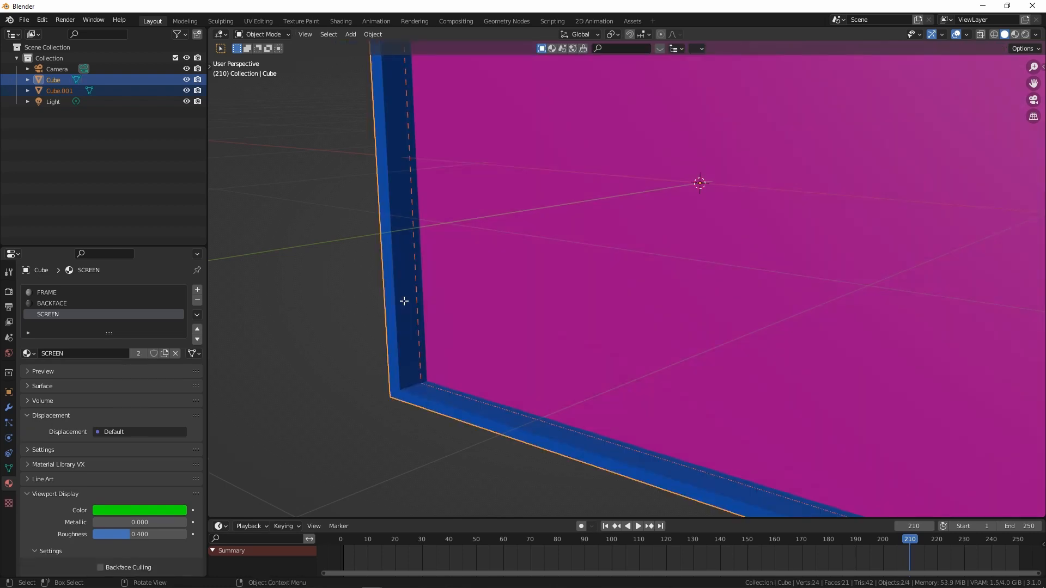
Rename the separated edge loop object Cube.001 as HUD
click(59, 90)
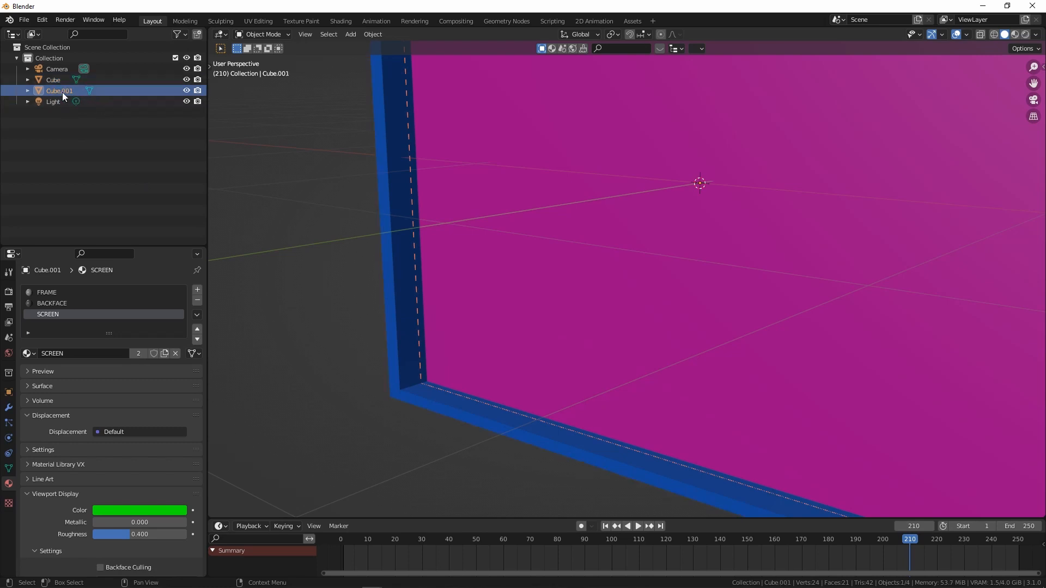
double_click(63, 94)
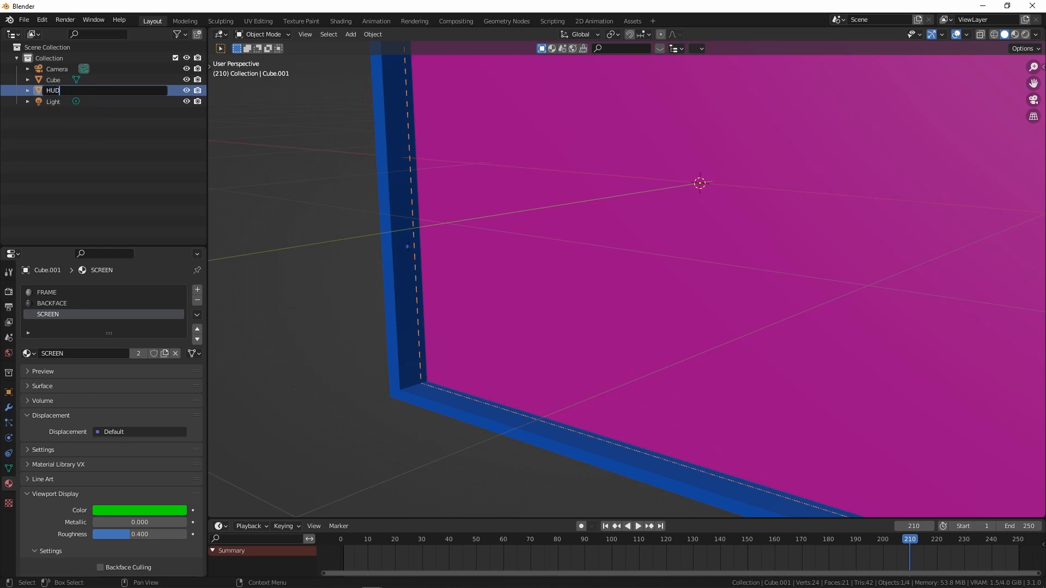
key(Return)
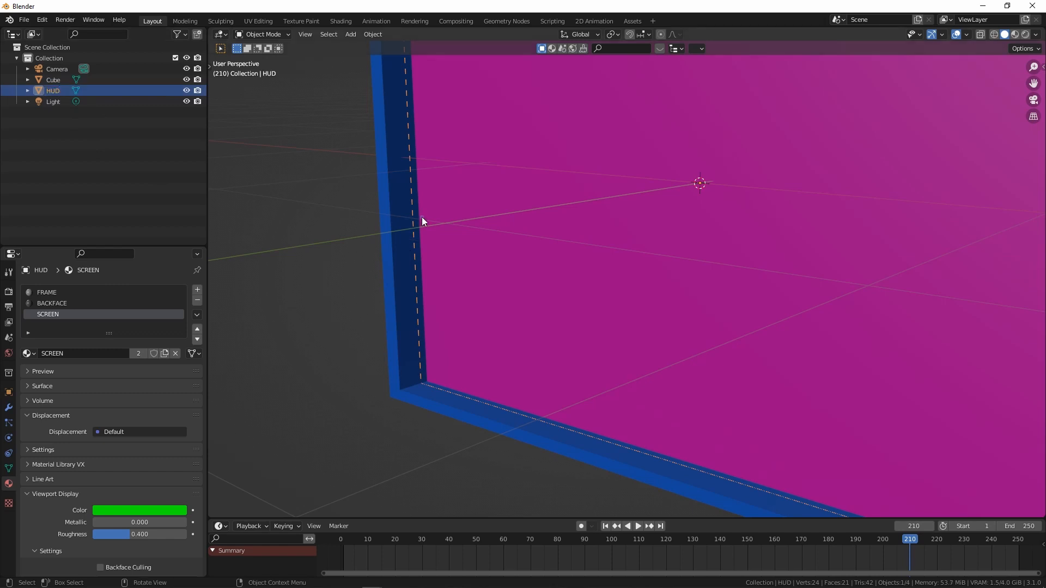
Fill the HUD object's edge loop with a face in Edit Mode
scroll(421, 223, down, 4)
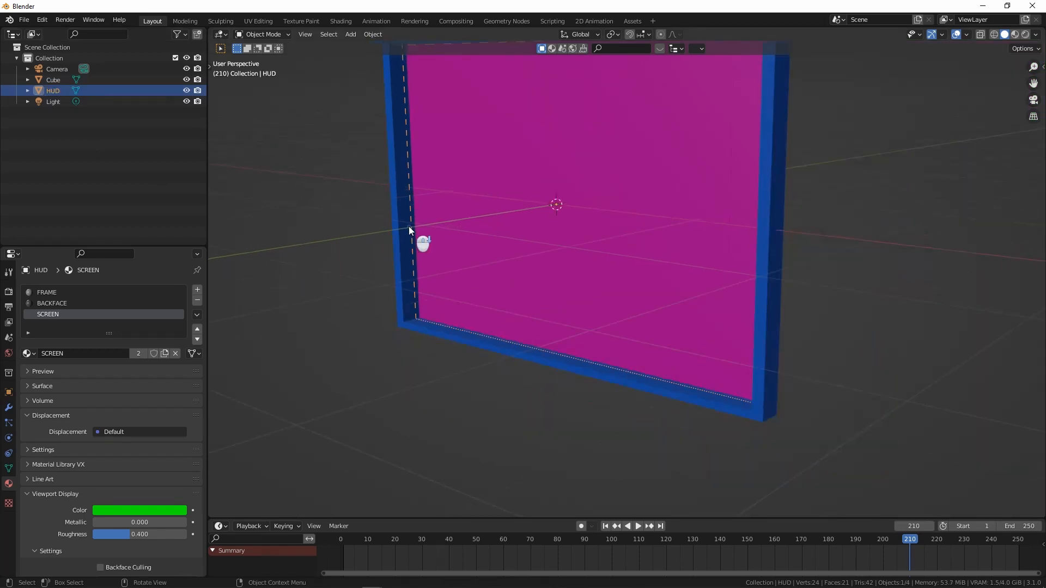
scroll(409, 228, up, 4)
middle_drag(442, 294, 418, 301)
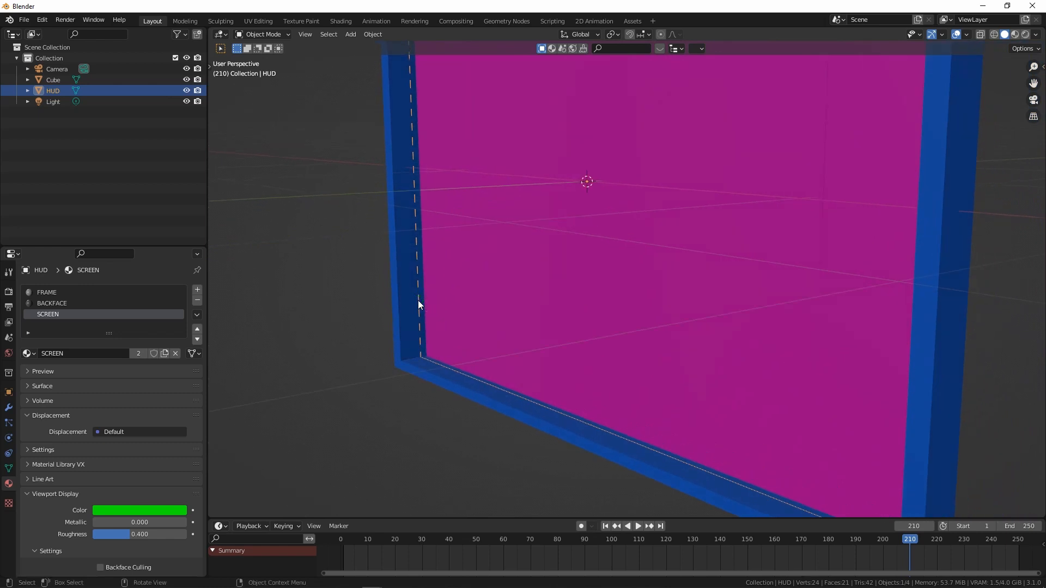
key(Tab)
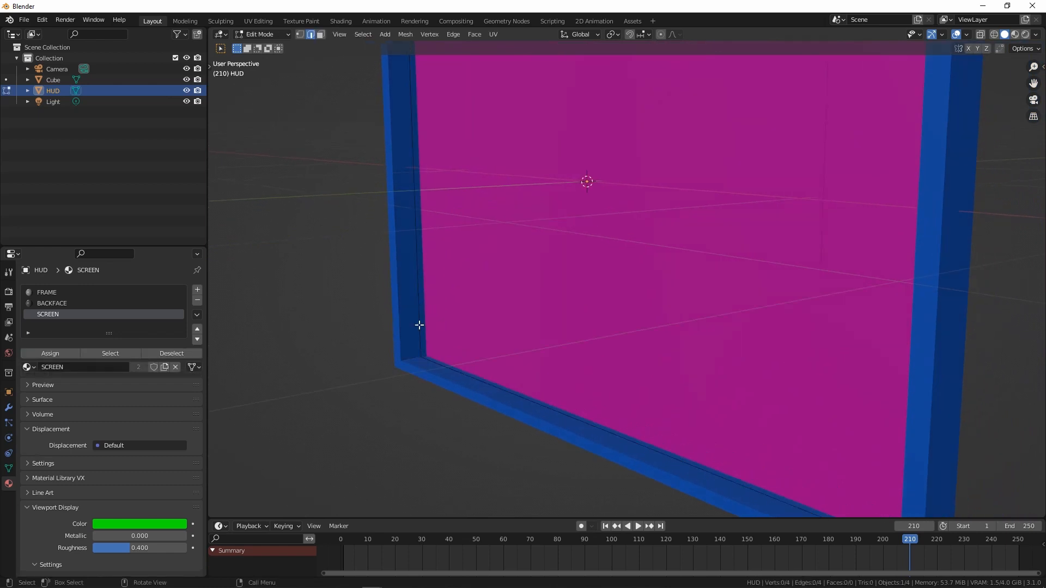
key(l)
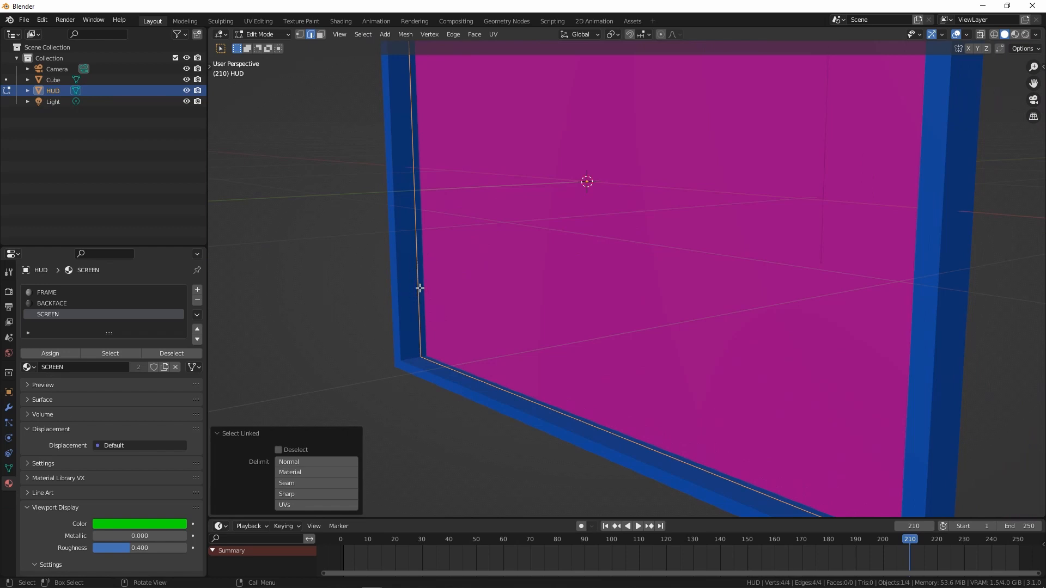
key(f)
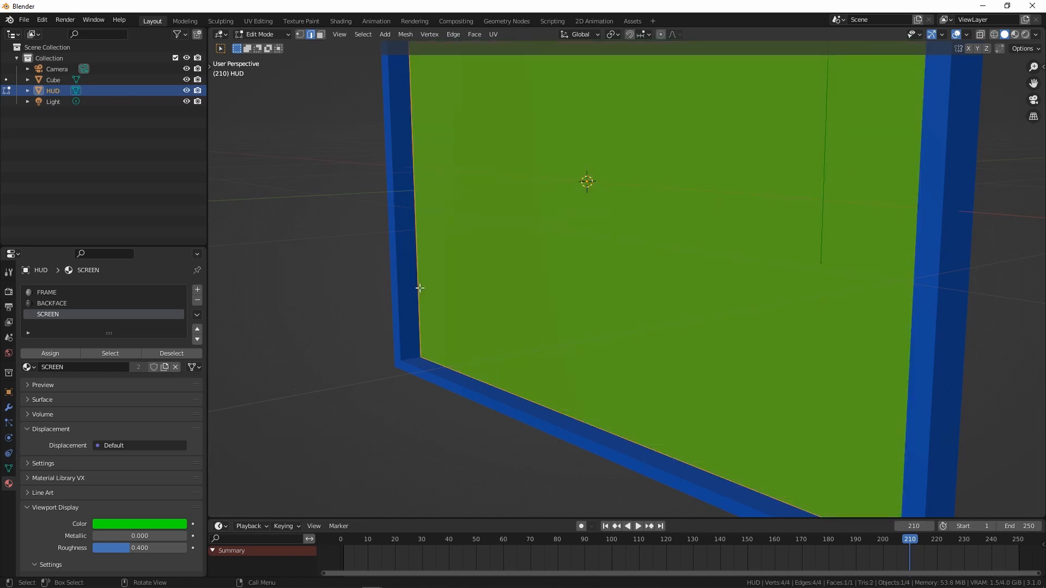
Extrude the HUD face about 0.056 m toward the front of the frame
scroll(490, 245, down, 4)
middle_drag(490, 245, 490, 235)
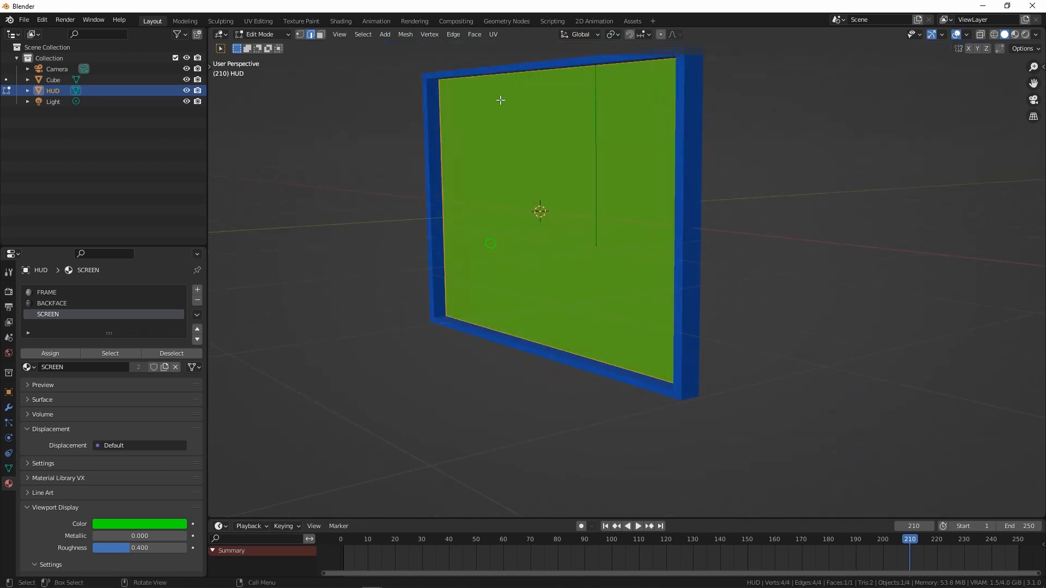
scroll(501, 100, up, 2)
middle_drag(507, 185, 496, 200)
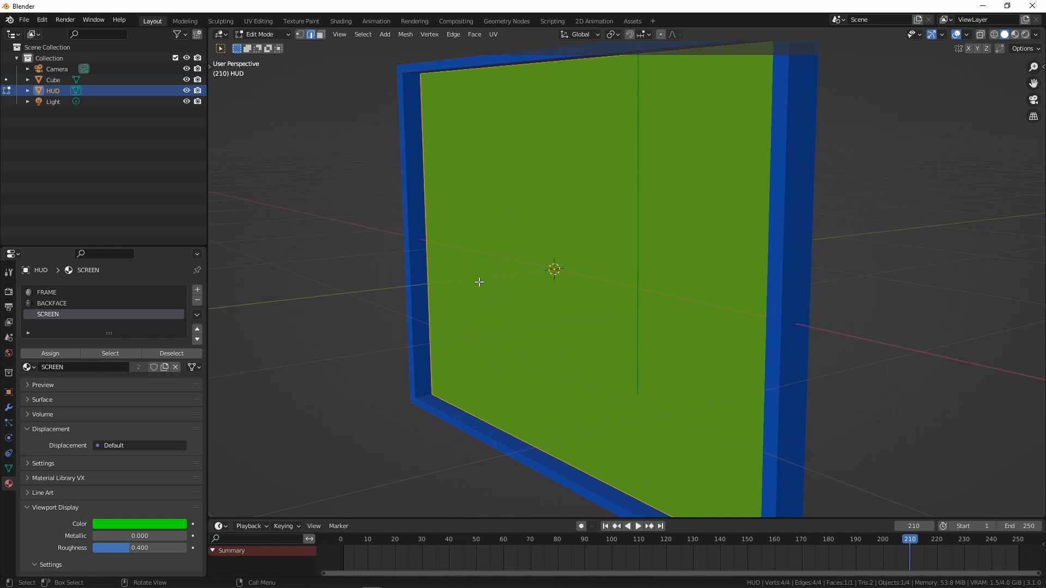
key(e)
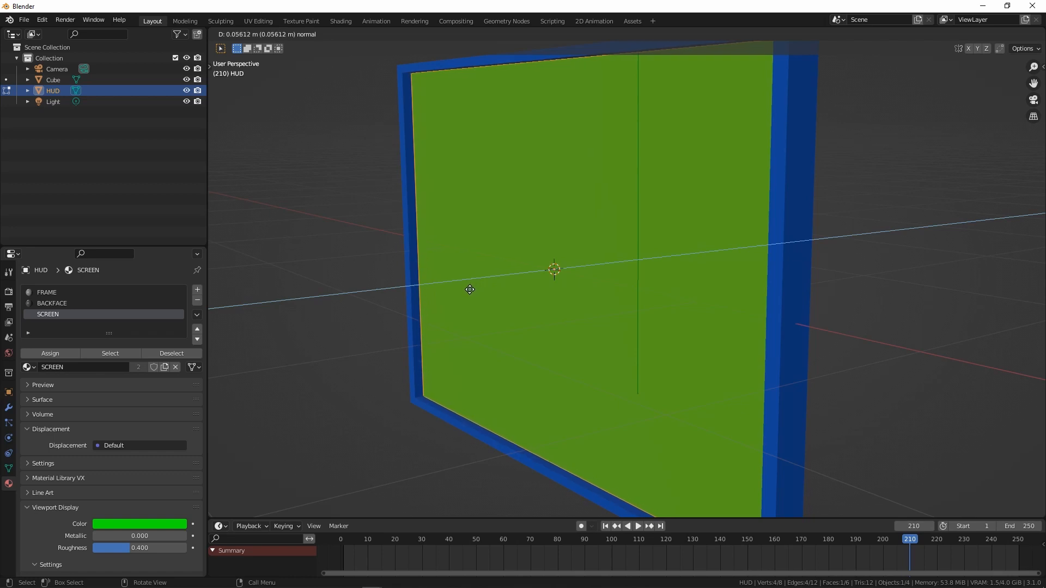
click(469, 289)
Hide the Cube frame and nudge the HUD's front face about -0.0005 m along the global Y axis
scroll(539, 266, down, 4)
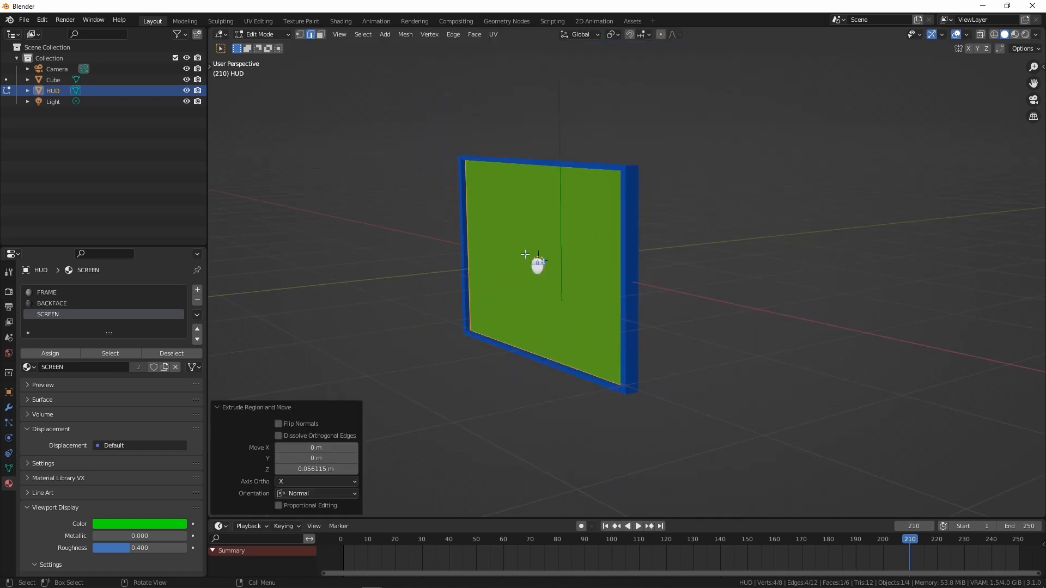
click(187, 80)
middle_drag(509, 194, 495, 229)
key(g)
key(y)
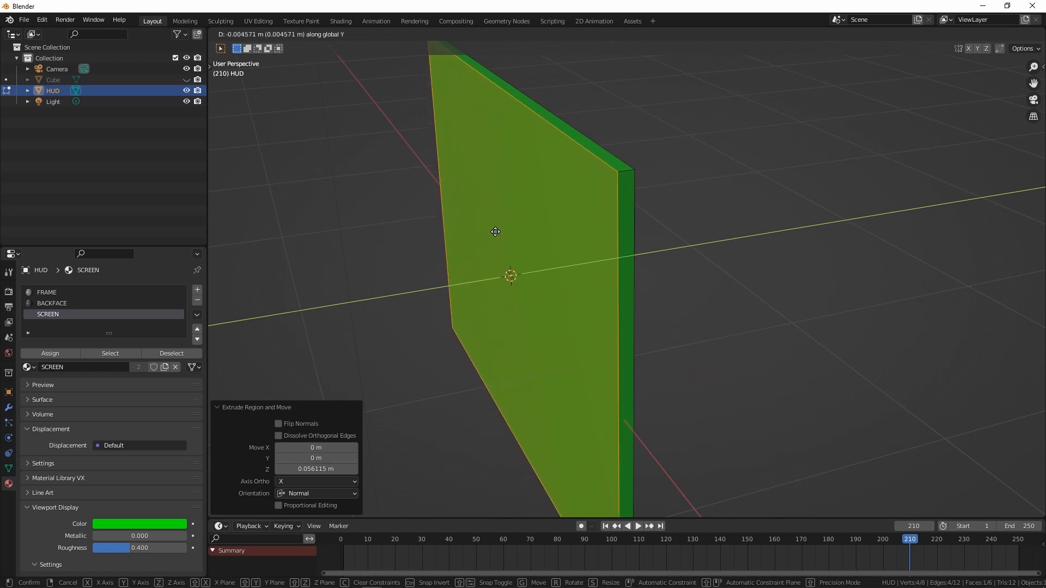
click(496, 230)
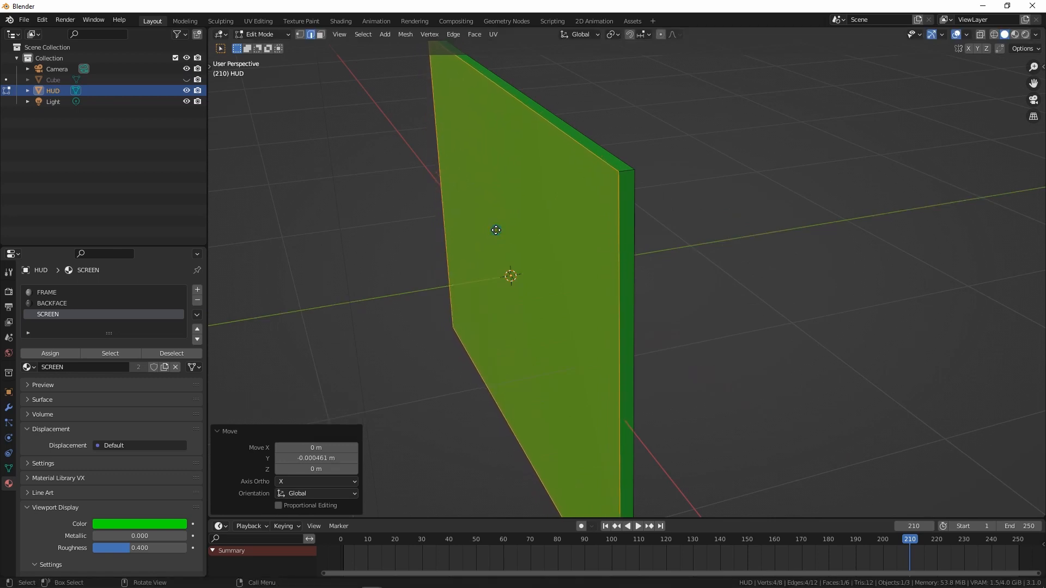
Return the HUD to Object Mode and unhide the Cube frame
key(Tab)
middle_drag(495, 230, 525, 236)
click(186, 80)
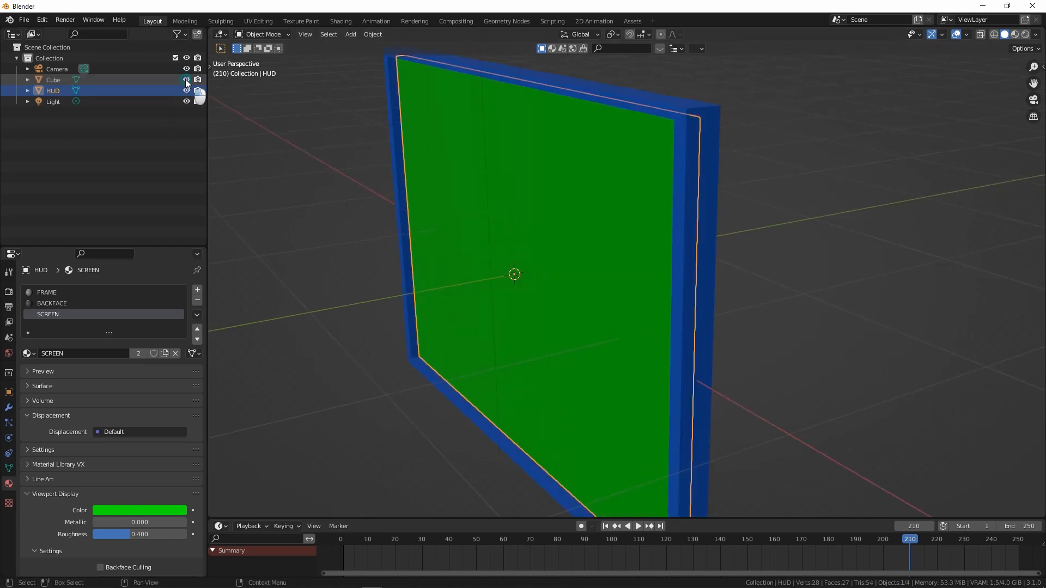
Switch to the Shading workspace and bring the whole SCREEN material node tree of the HUD into view
middle_drag(618, 182, 568, 240)
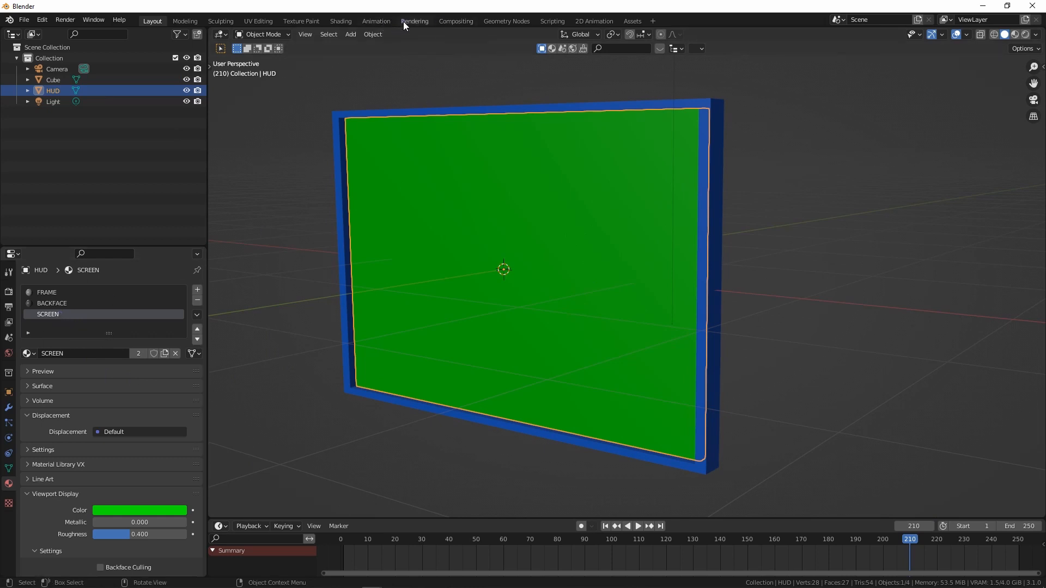
middle_drag(759, 268, 745, 245)
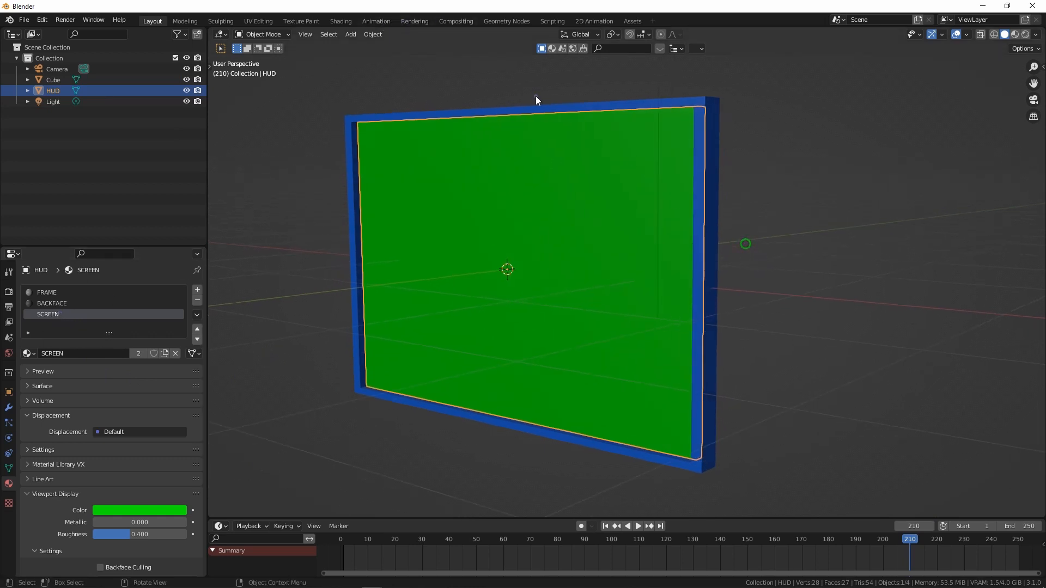
click(350, 24)
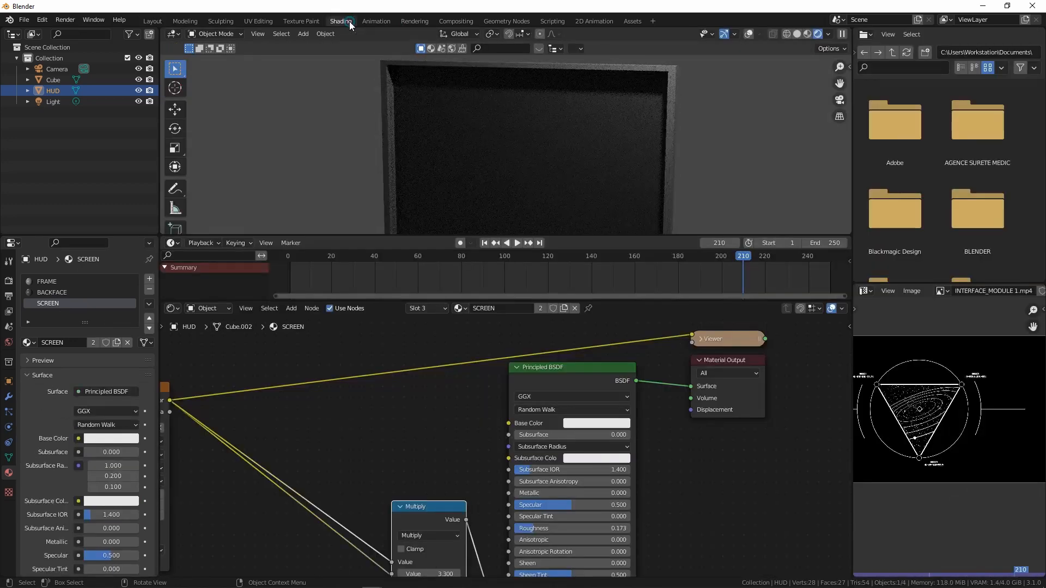
scroll(689, 362, down, 4)
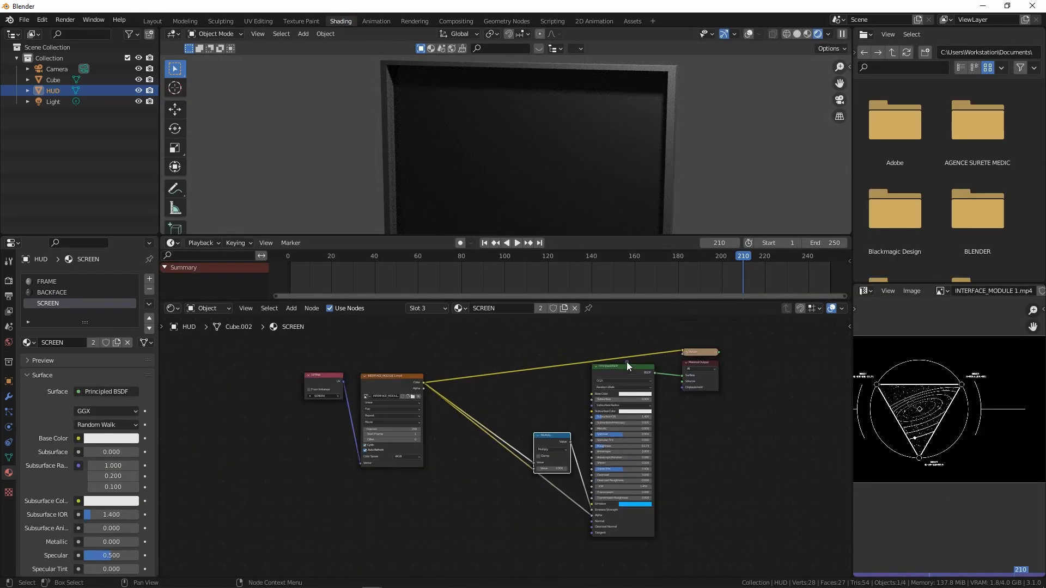
Delete the Principled BSDF, image texture, Multiply and UV Map nodes from the SCREEN material, keeping the Viewer and Material Output
drag(628, 366, 627, 380)
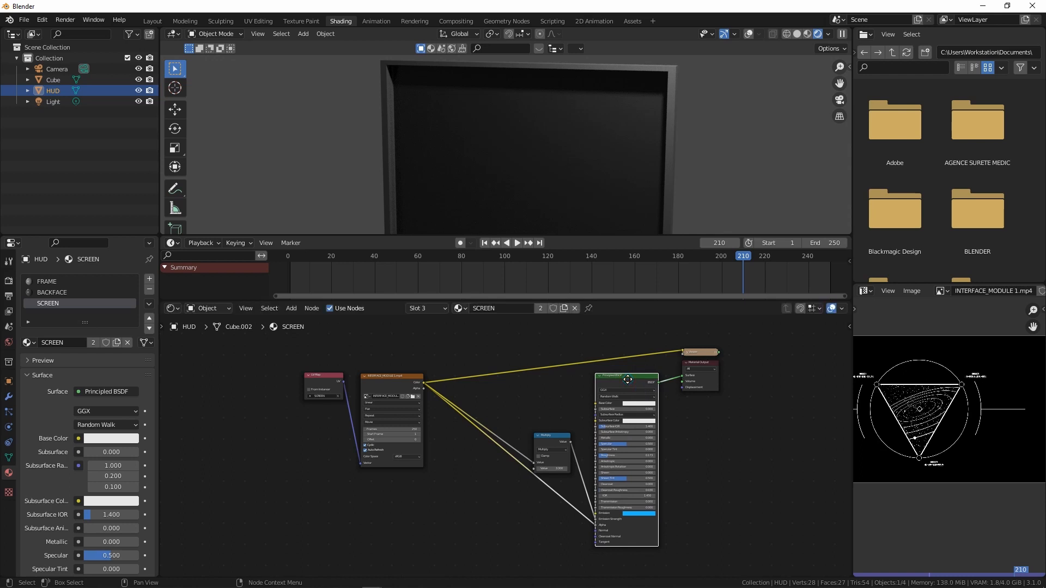
key(x)
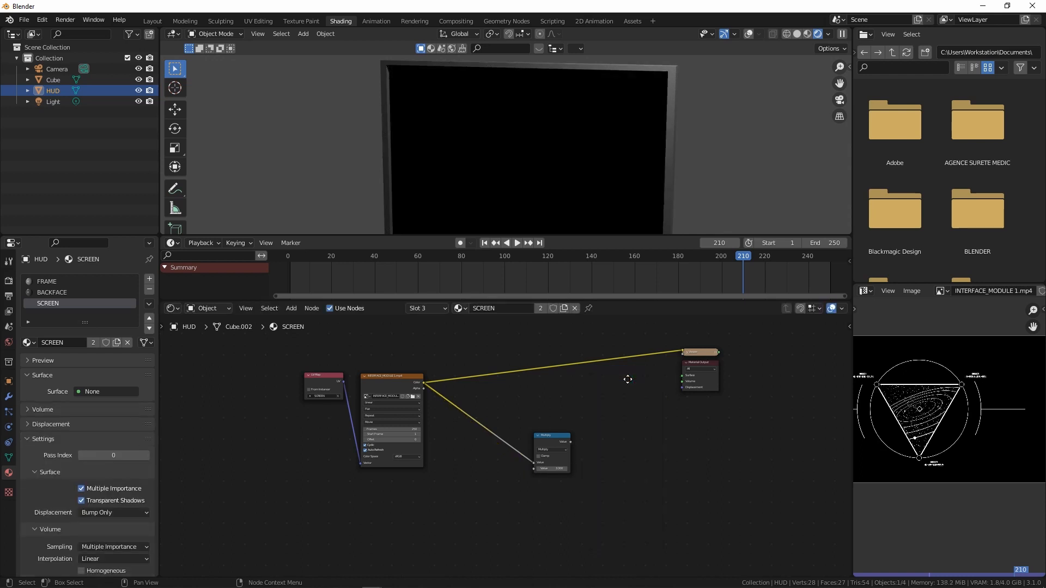
click(384, 387)
key(x)
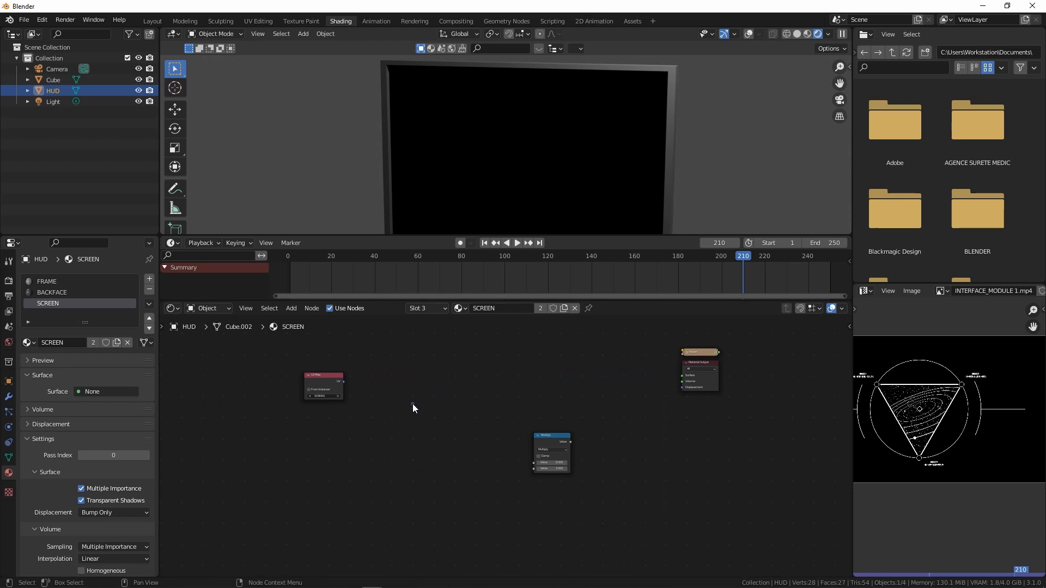
click(538, 436)
key(x)
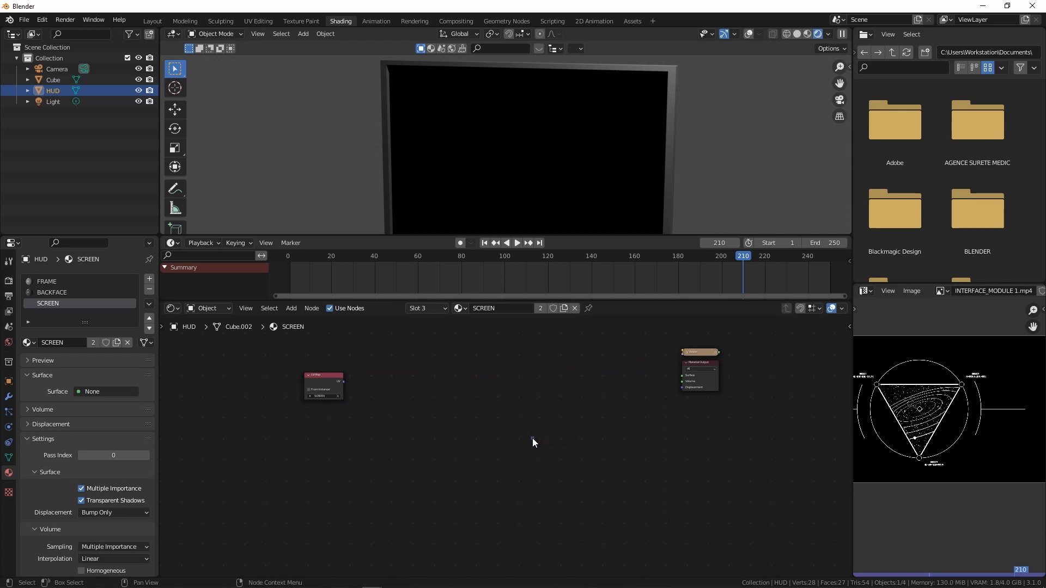
click(328, 385)
key(x)
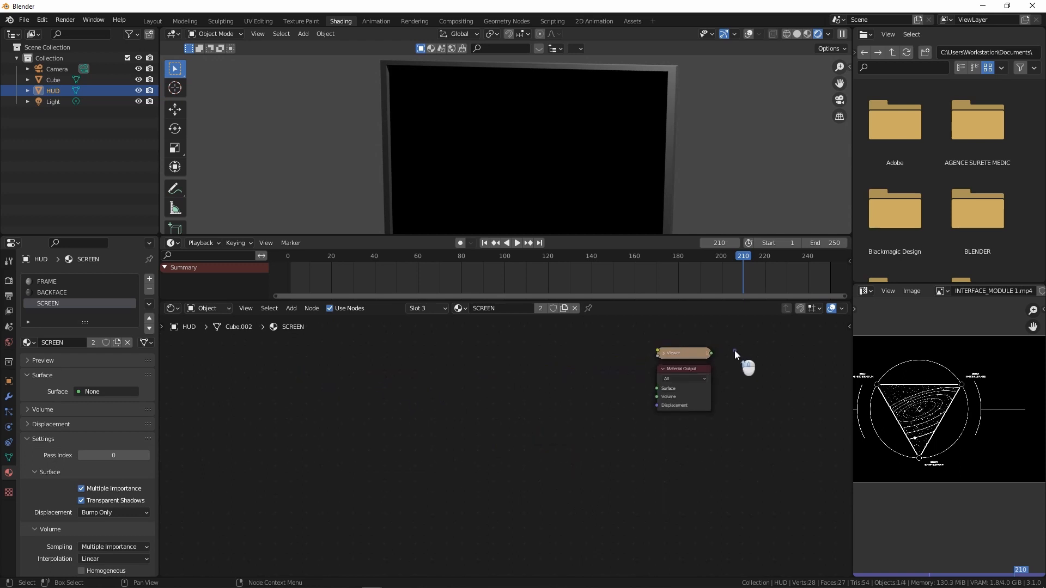
Move the Material Output node away from the Viewer and add a Glass BSDF node beside it
drag(710, 386, 674, 405)
scroll(563, 424, up, 2)
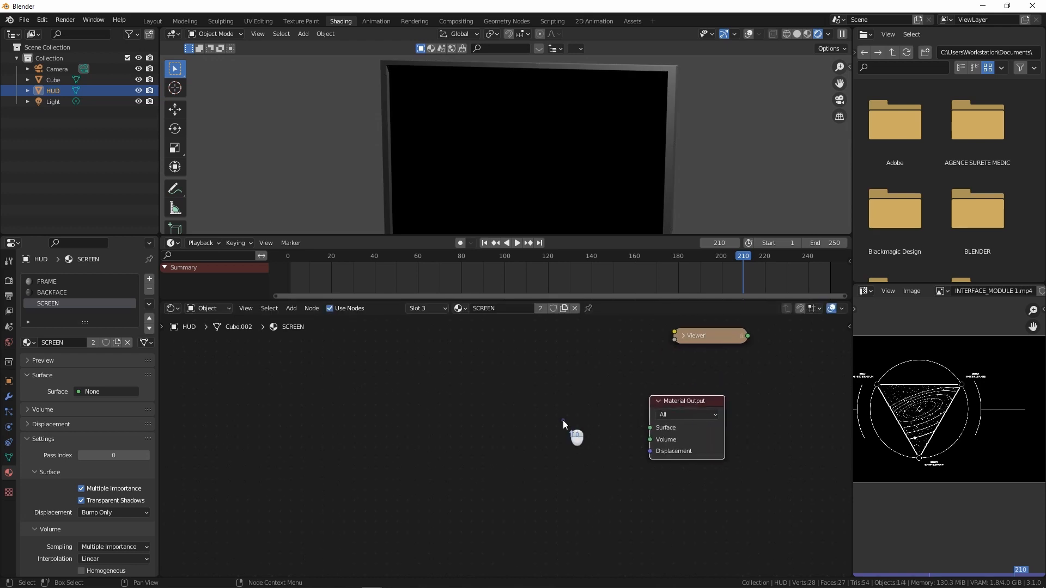
key(shift+a)
mouse_move(565, 425)
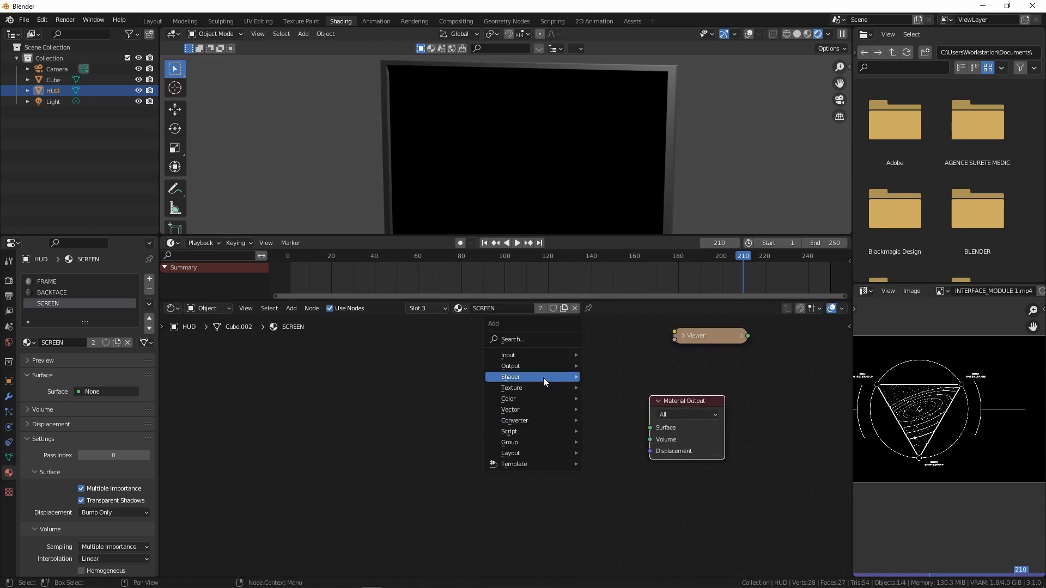
mouse_move(547, 378)
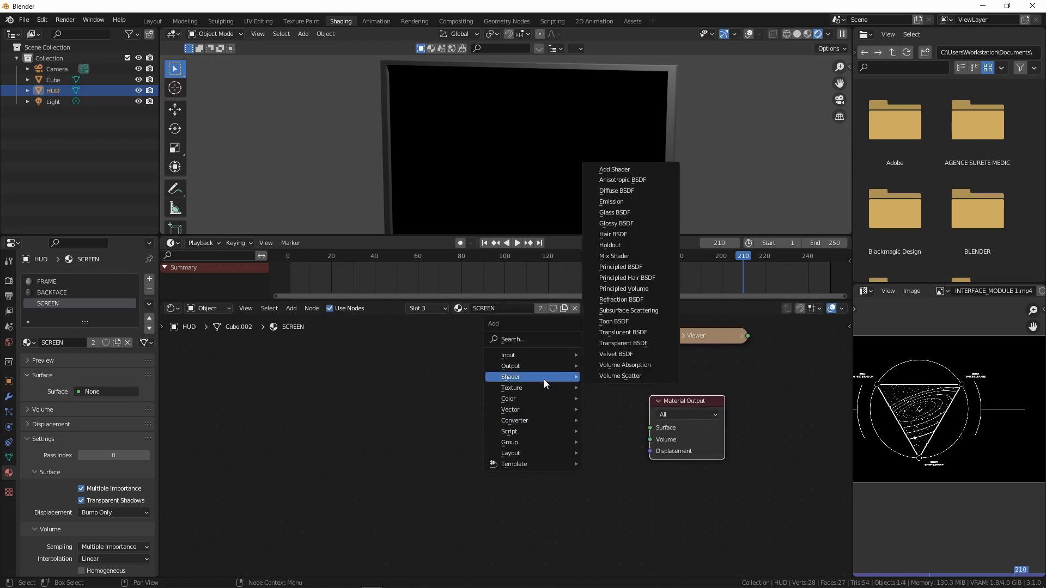
click(621, 213)
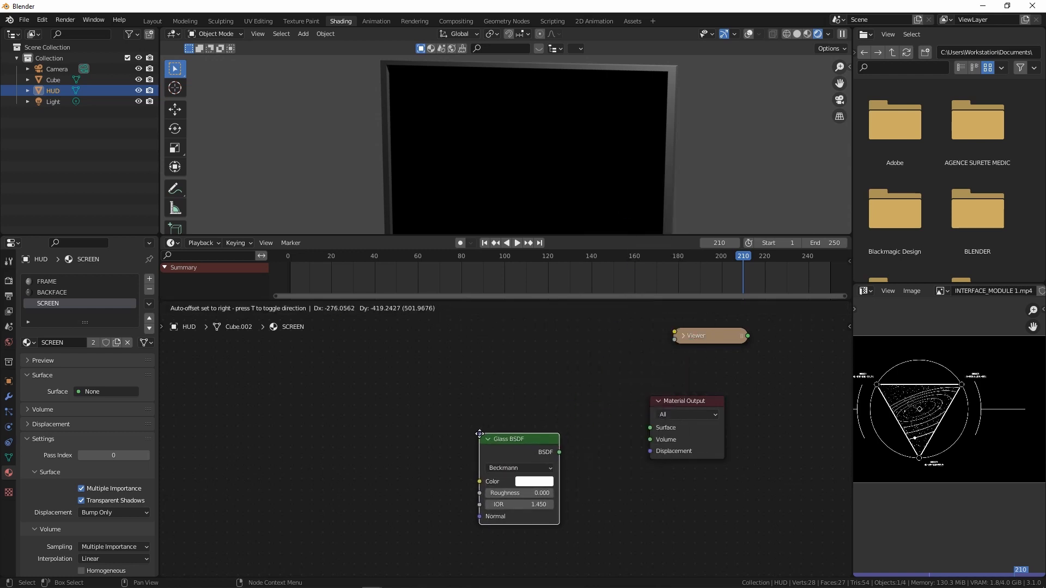
click(467, 434)
scroll(505, 473, up, 1)
scroll(532, 497, up, 1)
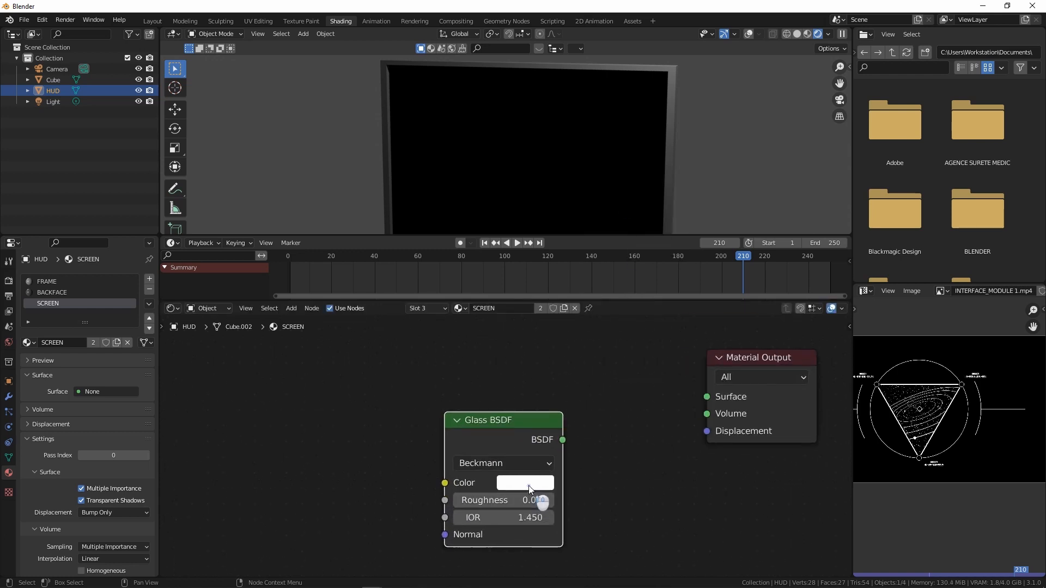
Set the Glass BSDF colour to a muted blue of about R 0.147, G 0.273, B 0.428
click(527, 484)
click(580, 302)
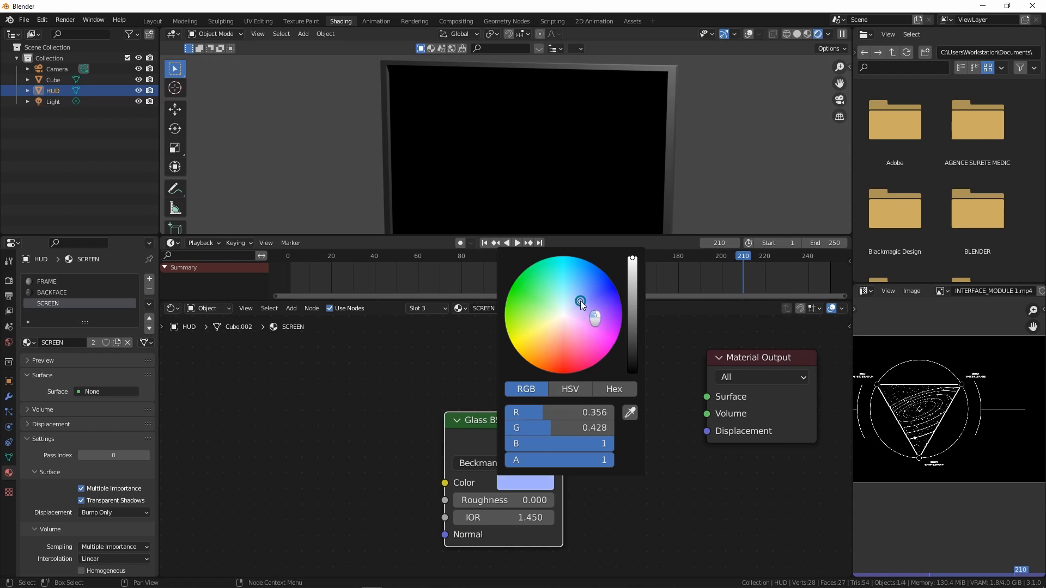
click(632, 291)
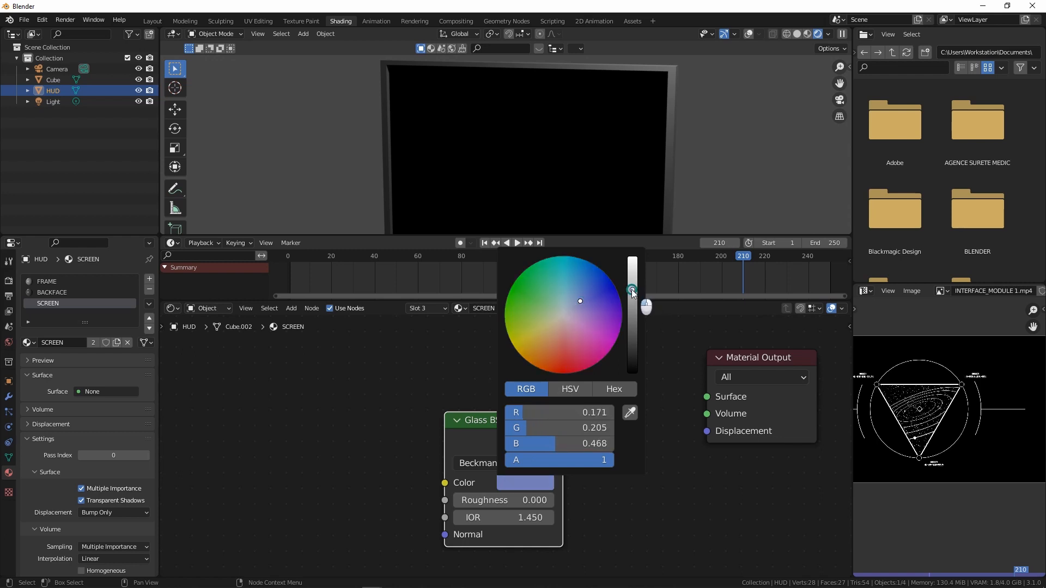
drag(580, 296, 574, 295)
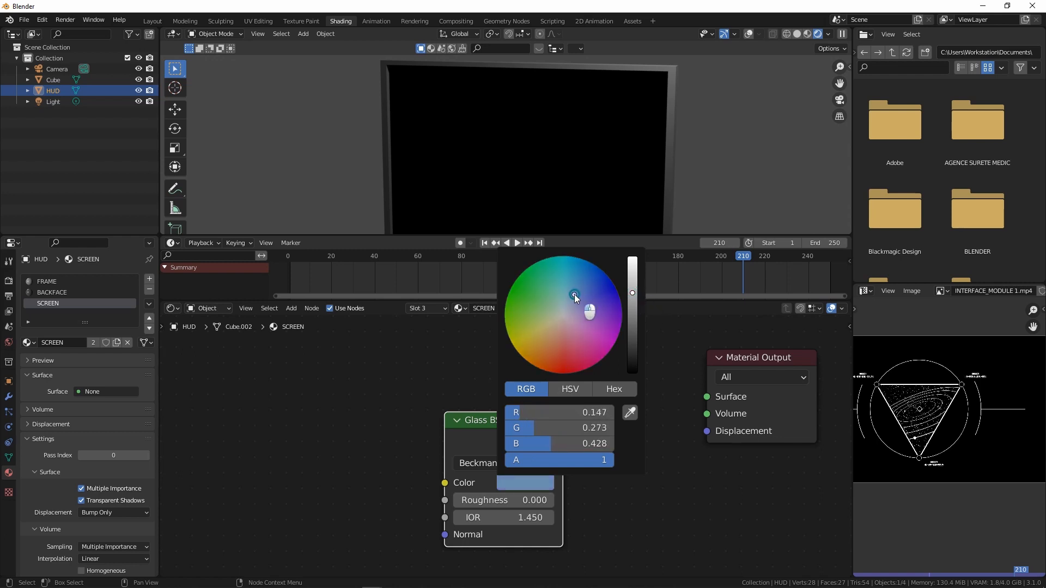
Move the Glass BSDF node down and add a Transparent BSDF node above it
click(456, 420)
drag(455, 425, 454, 458)
click(454, 458)
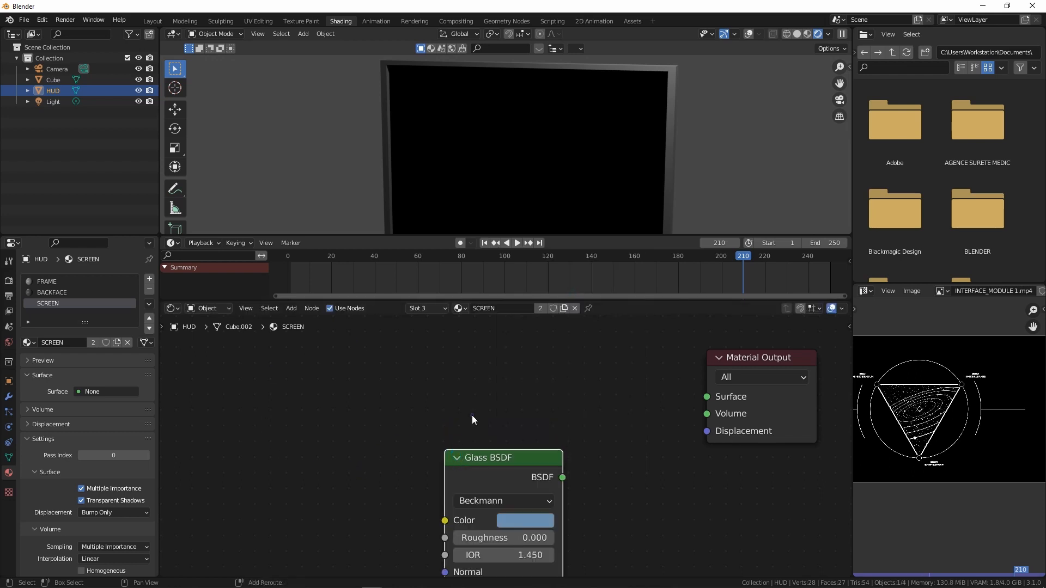
key(shift+a)
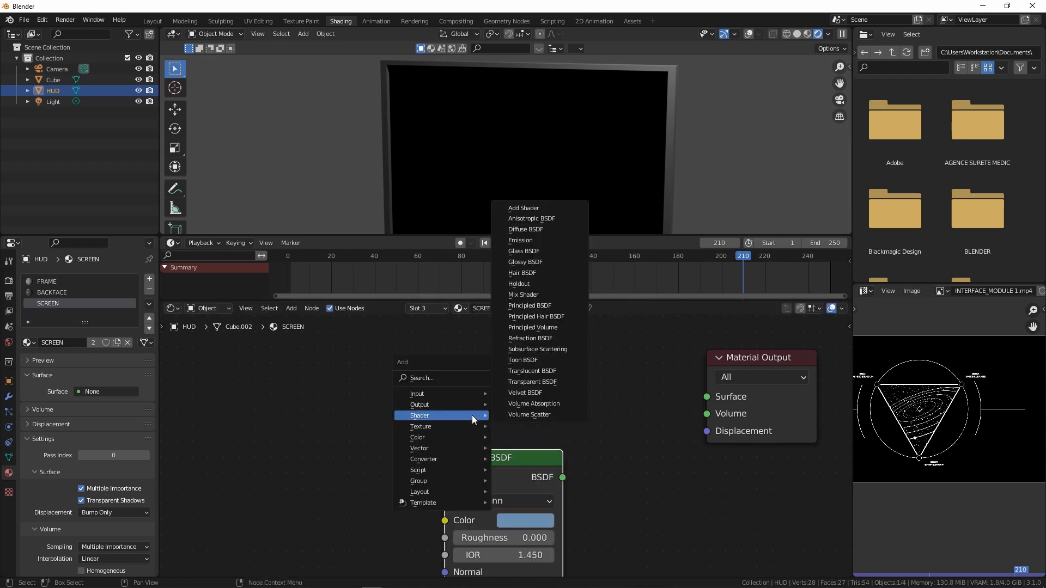
click(528, 381)
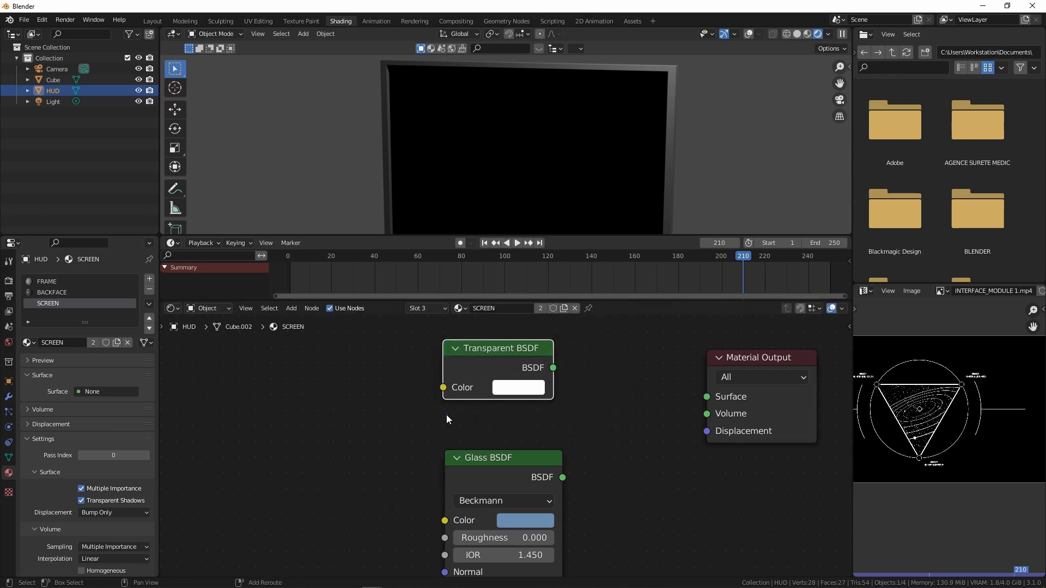
Add a Mix Shader node between the two BSDF nodes and the Material Output, and space the nodes apart
key(shift+a)
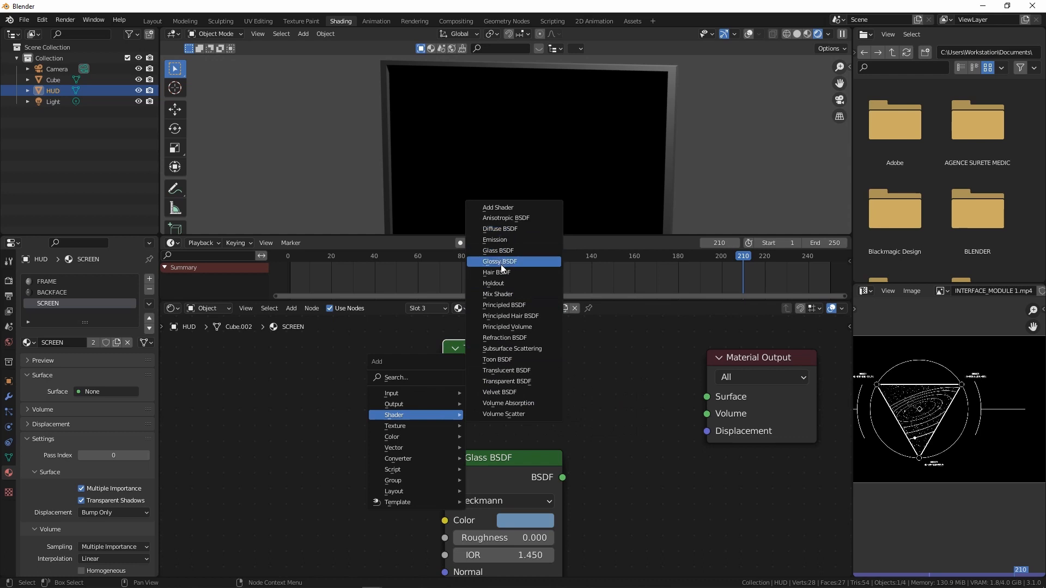
click(501, 300)
click(500, 364)
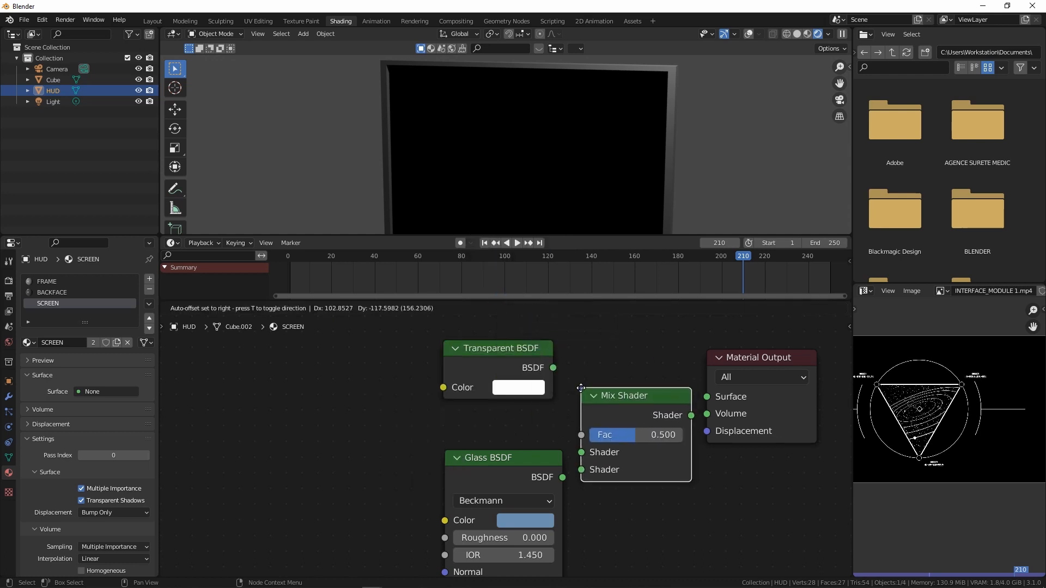
drag(502, 469, 442, 462)
drag(482, 368, 428, 371)
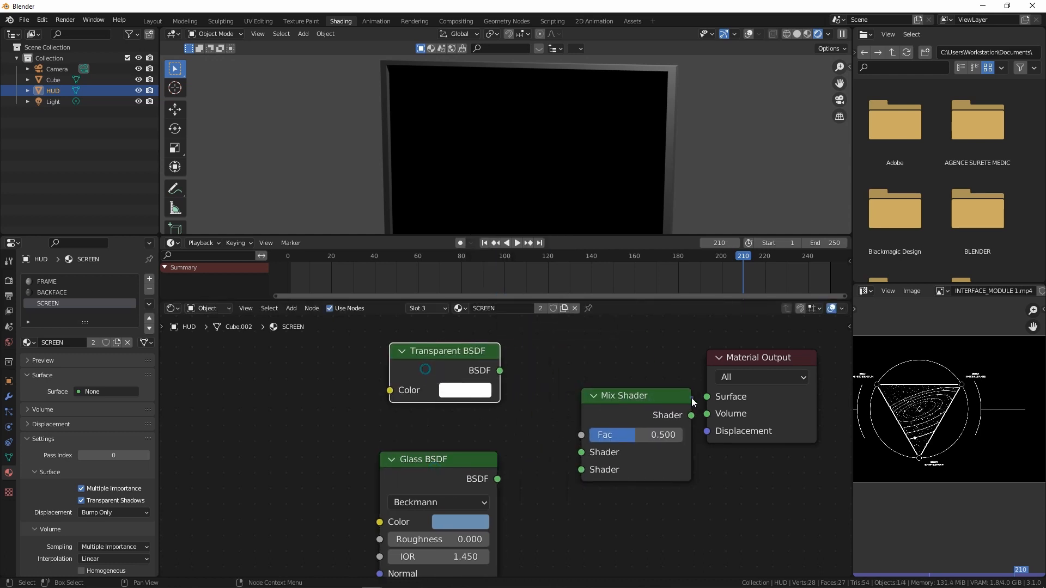
drag(736, 363, 781, 361)
middle_drag(612, 480, 598, 444)
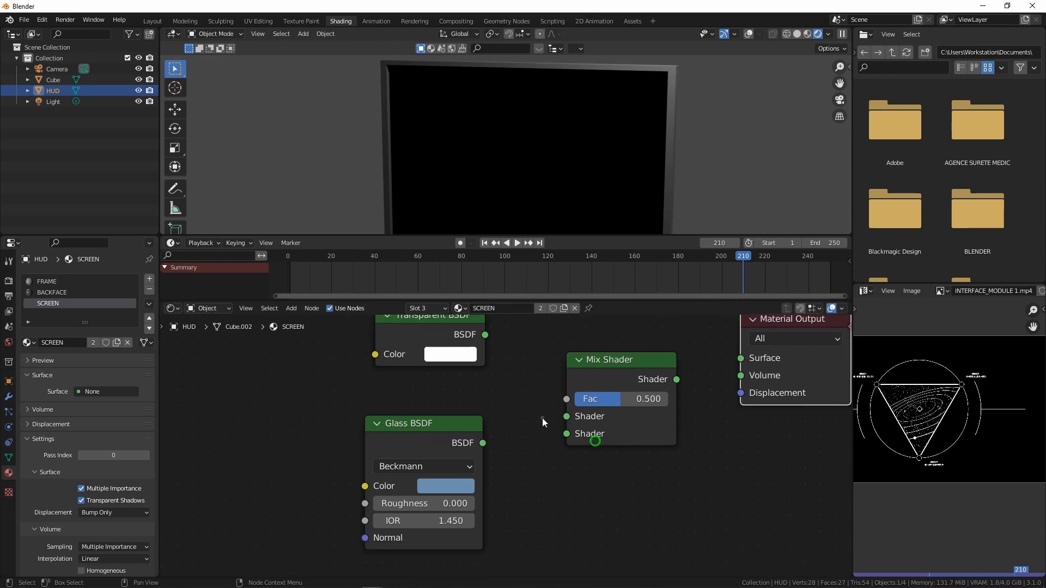
Connect Transparent BSDF to the first and Glass BSDF to the second Mix Shader input, and the mix to the Material Output's Surface
drag(485, 334, 566, 417)
drag(483, 443, 578, 444)
drag(676, 380, 740, 358)
Set the Mix Shader's Fac to 0.3
middle_drag(616, 188, 594, 154)
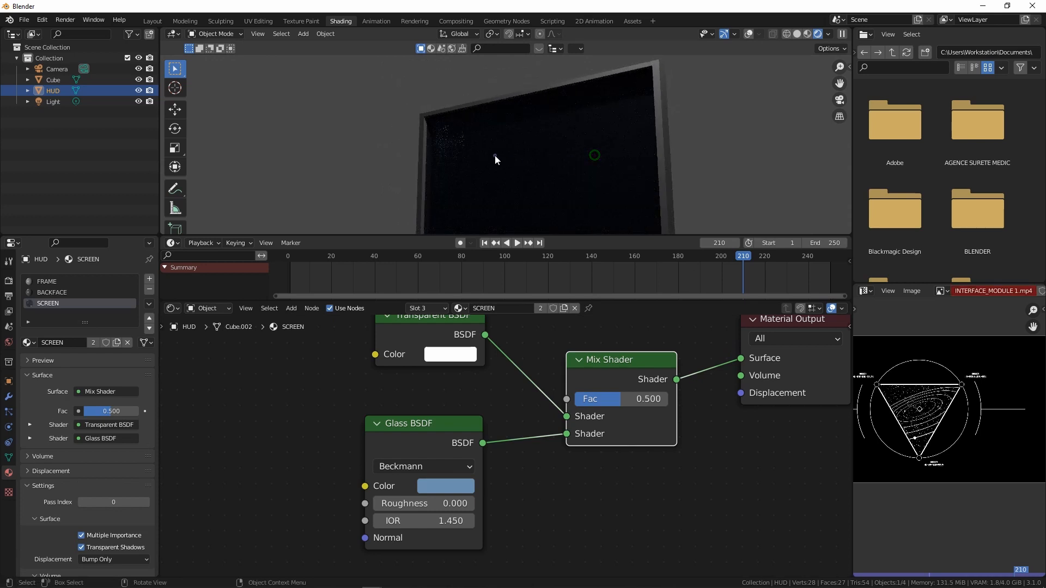
scroll(493, 154, up, 3)
scroll(491, 143, up, 3)
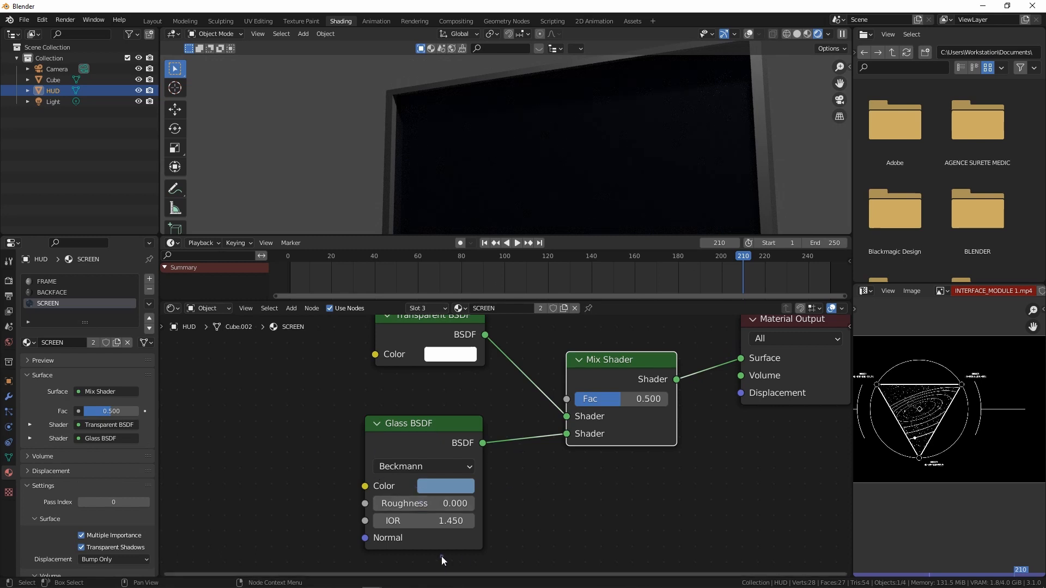
middle_drag(660, 454, 645, 482)
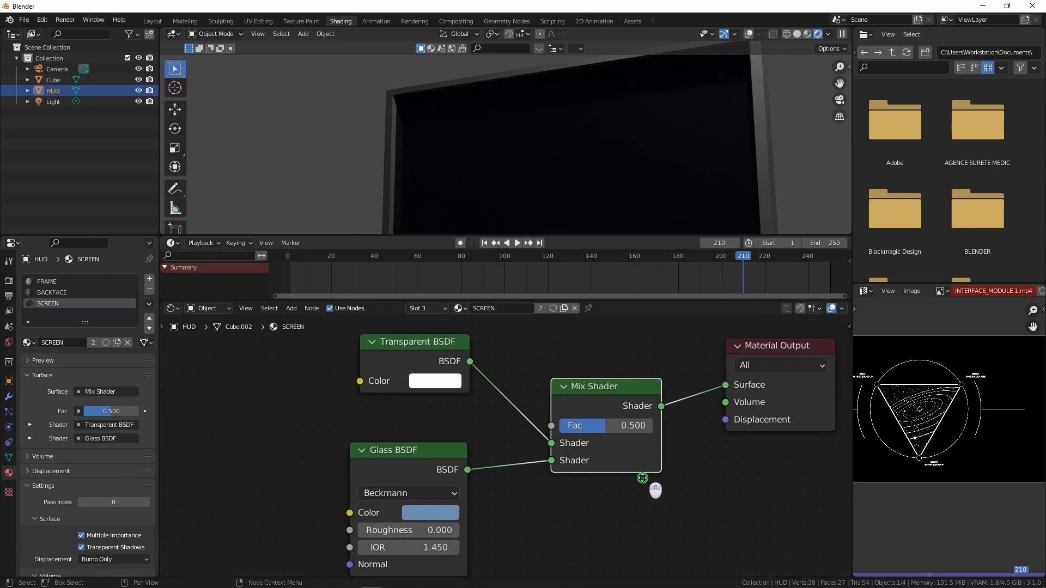
mouse_move(598, 427)
mouse_down()
mouse_move(607, 429)
mouse_move(586, 435)
mouse_up()
click(633, 424)
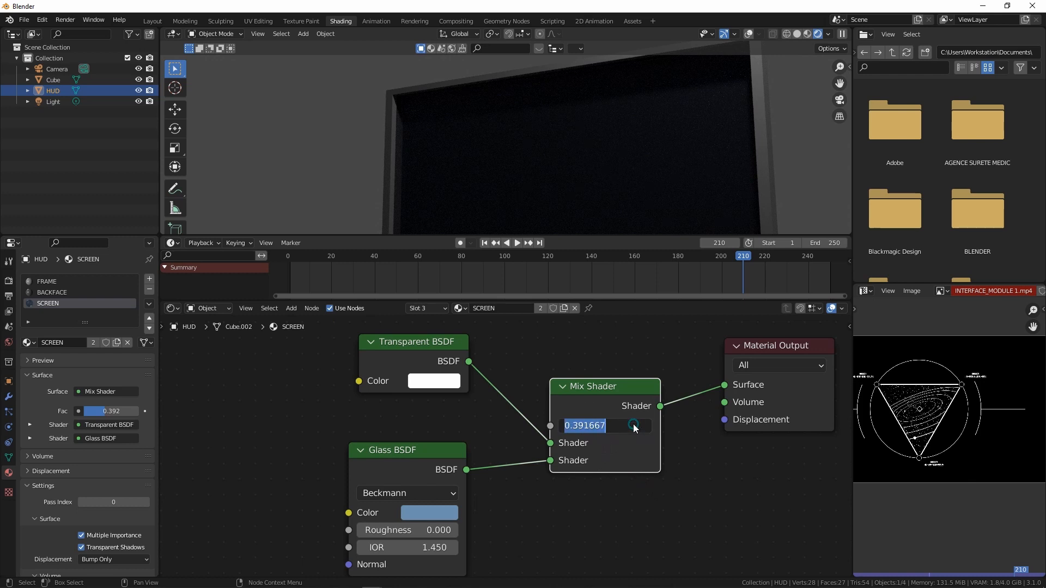
text(.3)
key(Return)
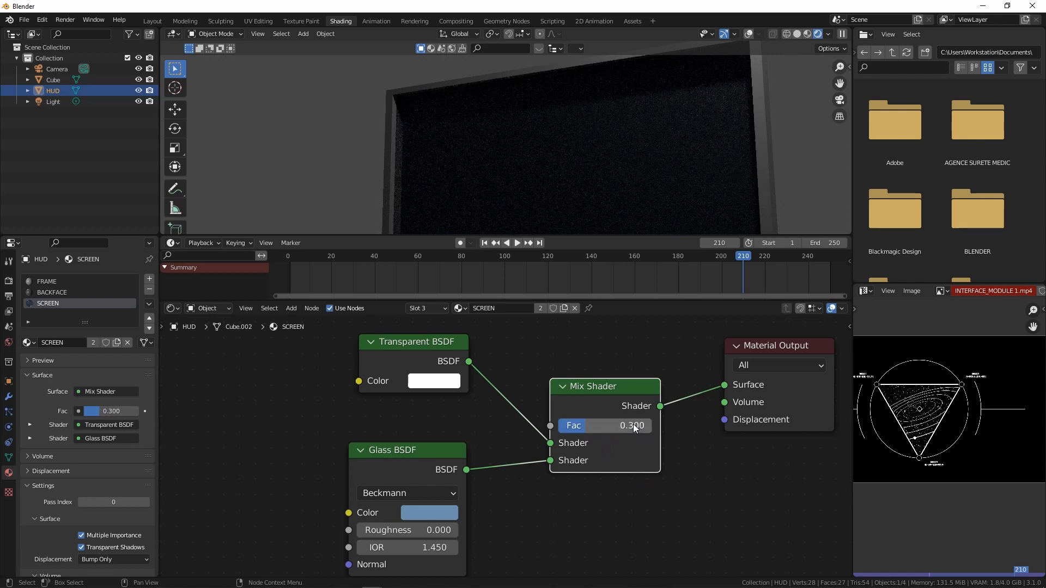
Close the timeline area between the 3D viewport and the node editor, giving its space to the node editor
middle_drag(596, 231, 642, 187)
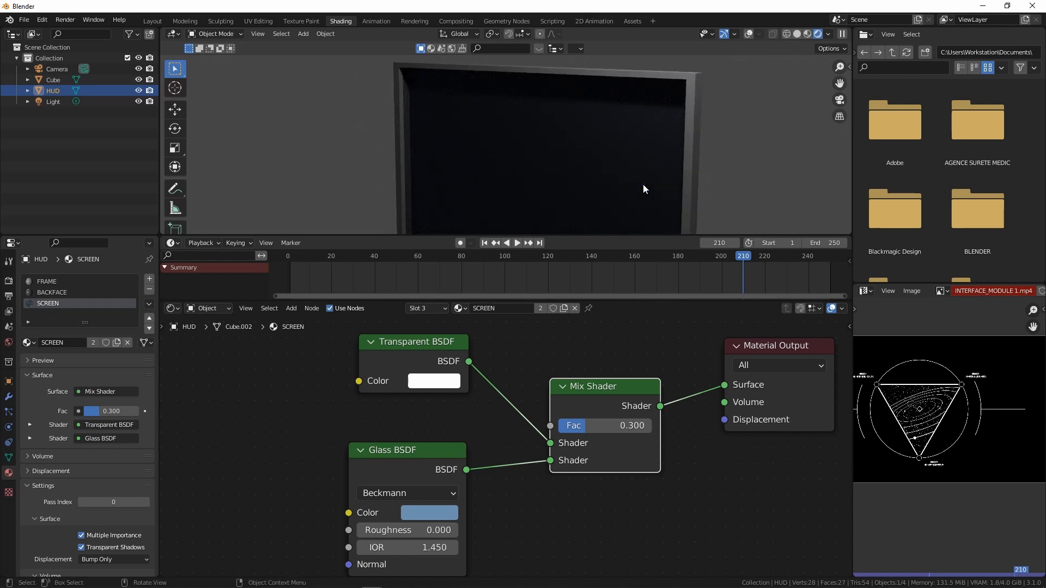
scroll(623, 159, down, 2)
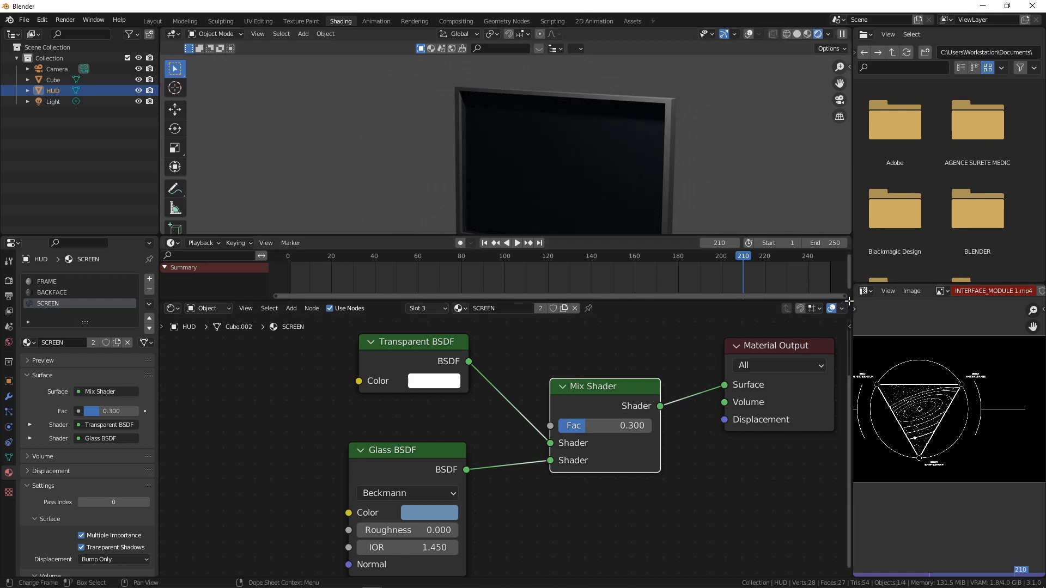
drag(849, 301, 842, 274)
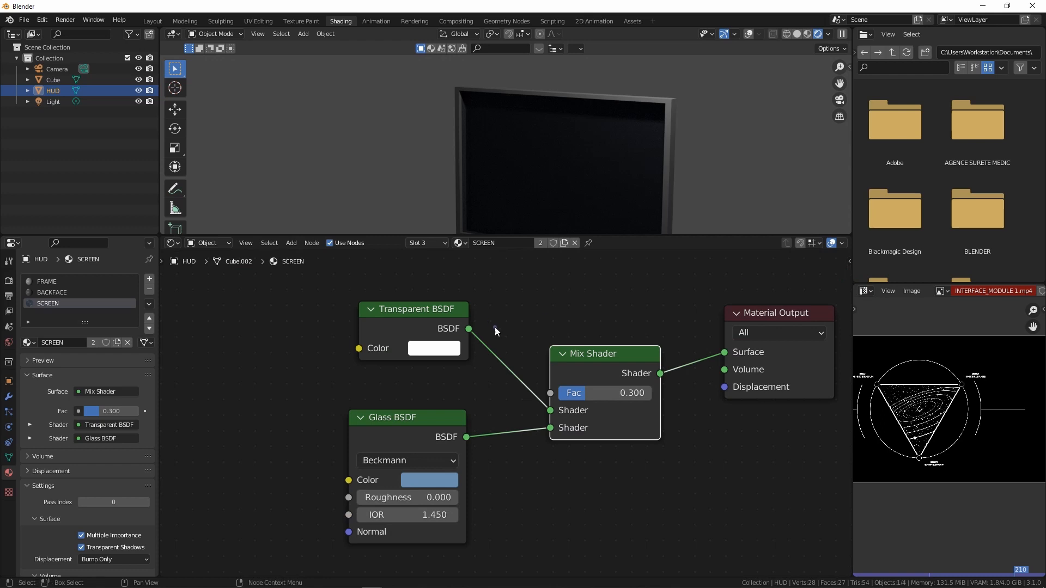
middle_drag(518, 294, 495, 299)
Show the monitor in solid shading with viewport overlays enabled, in the front orthographic view
scroll(504, 111, down, 2)
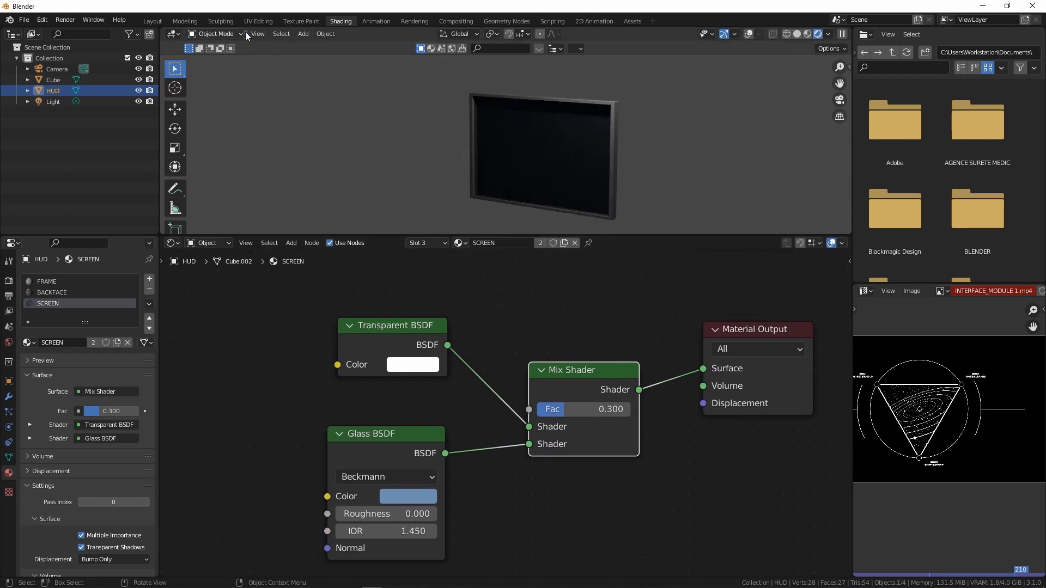
middle_drag(500, 139, 523, 154)
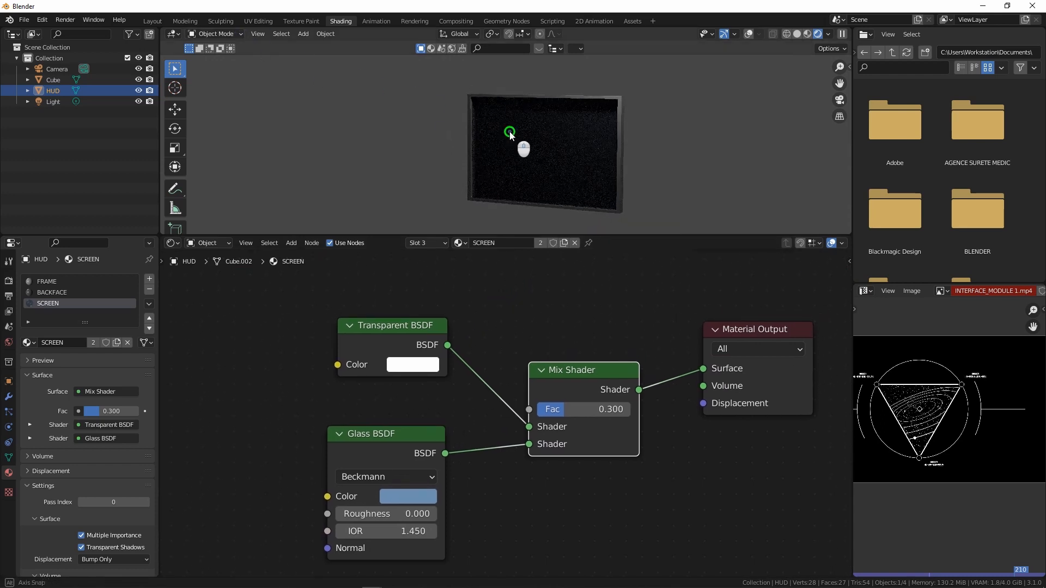
click(797, 34)
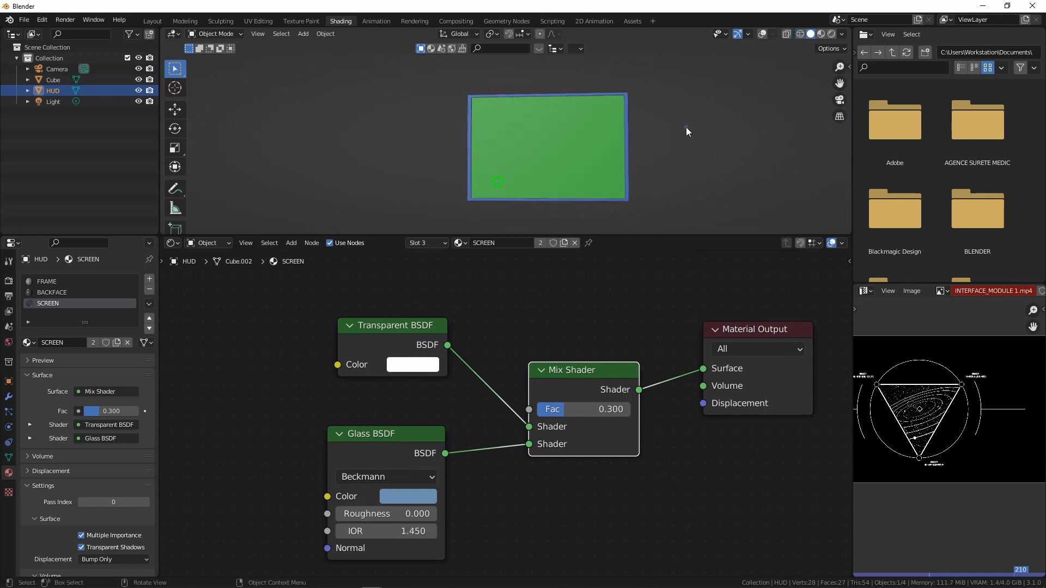
click(763, 36)
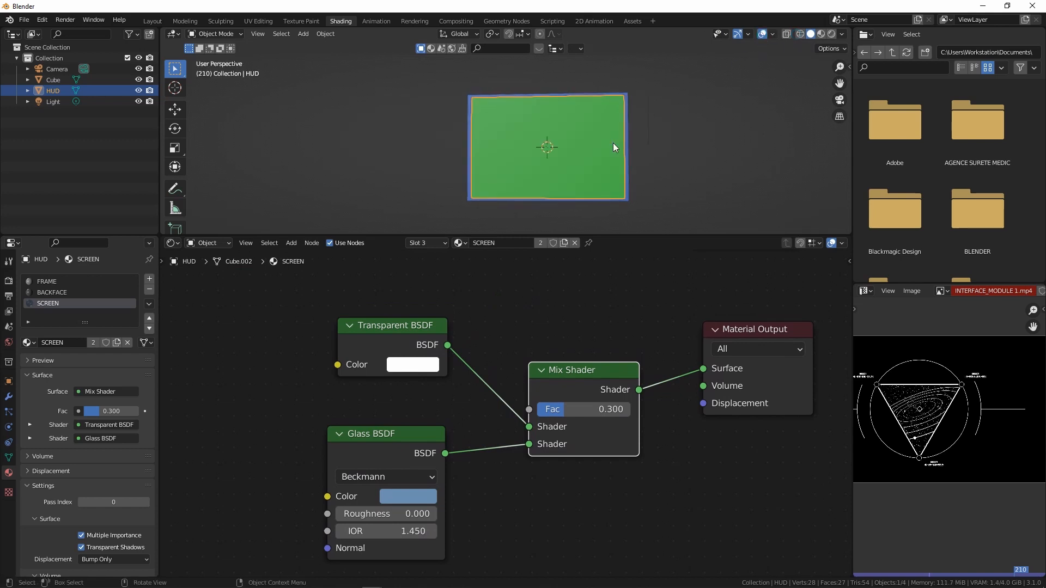
key(KP_1)
scroll(579, 164, up, 1)
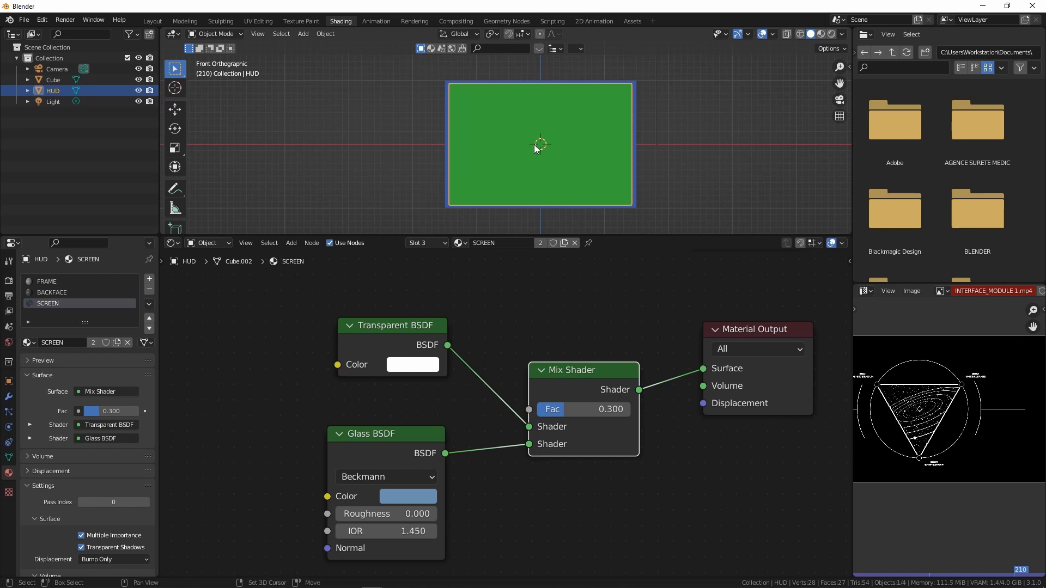
Import INTERFACE_MODULE 1.mp4 from the GUMRAOD folder as an image plane
key(shift+a)
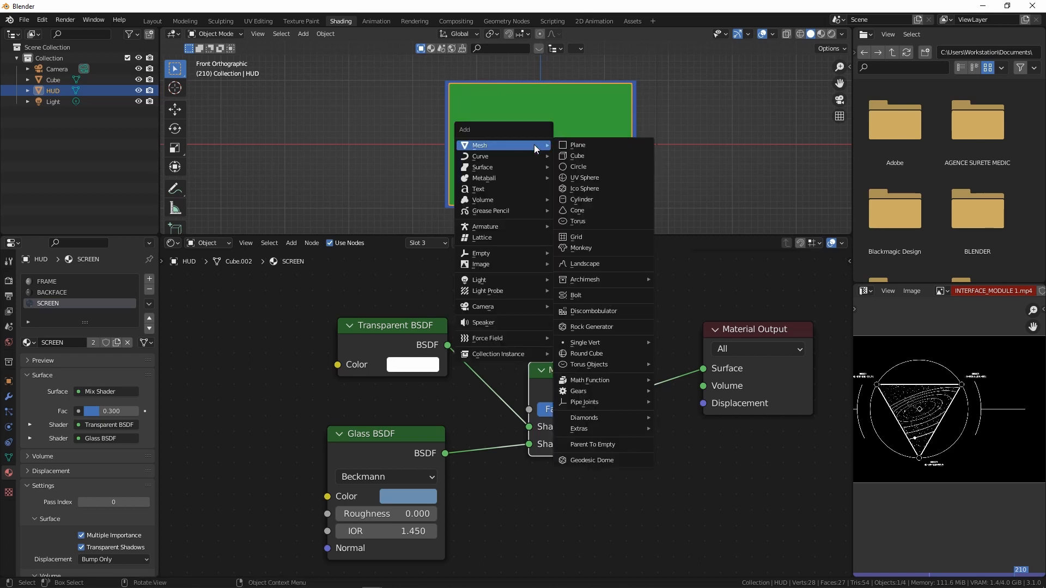
mouse_move(511, 264)
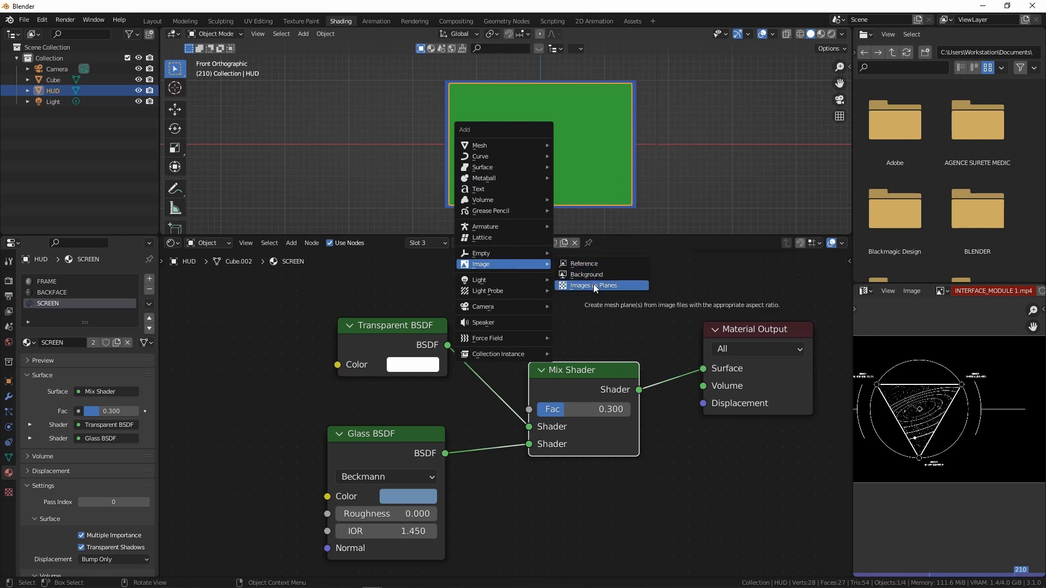
click(632, 287)
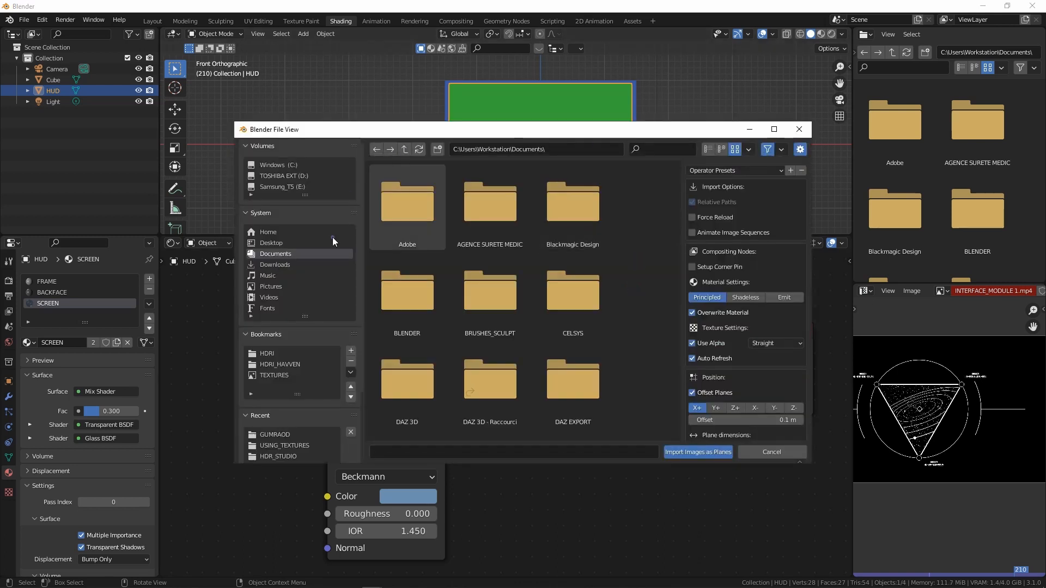
click(275, 435)
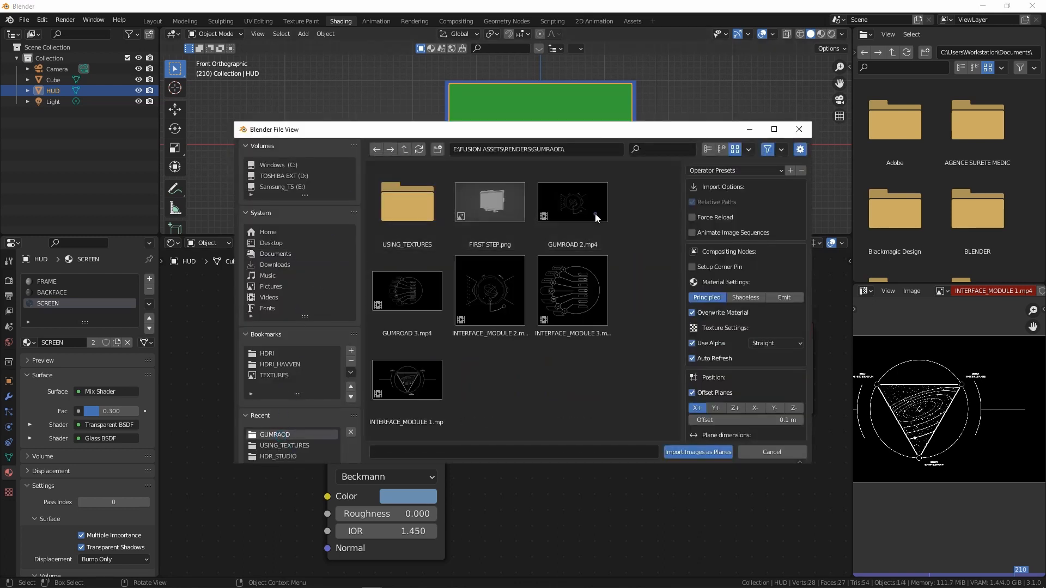
click(412, 391)
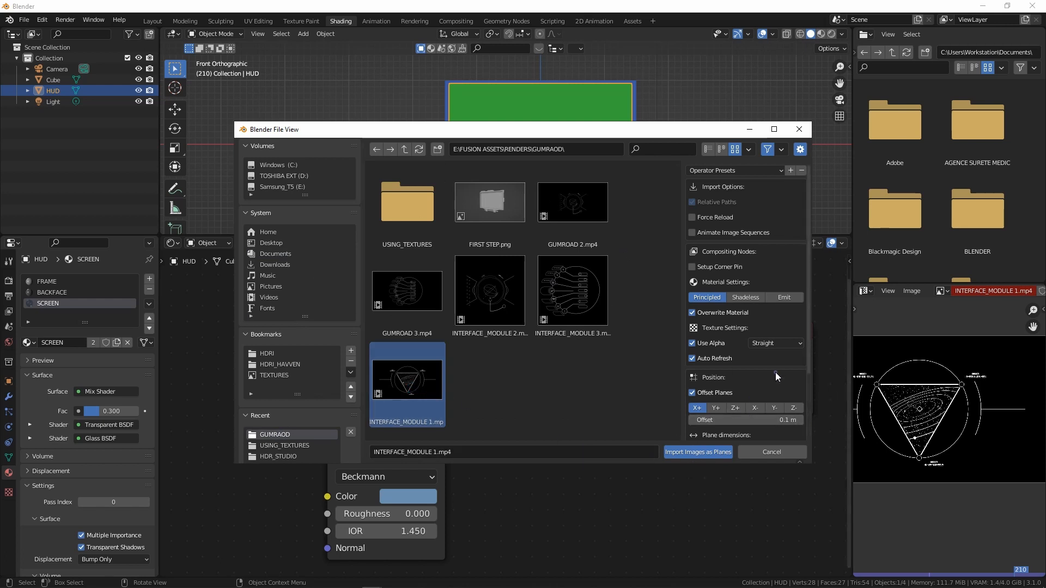
click(717, 454)
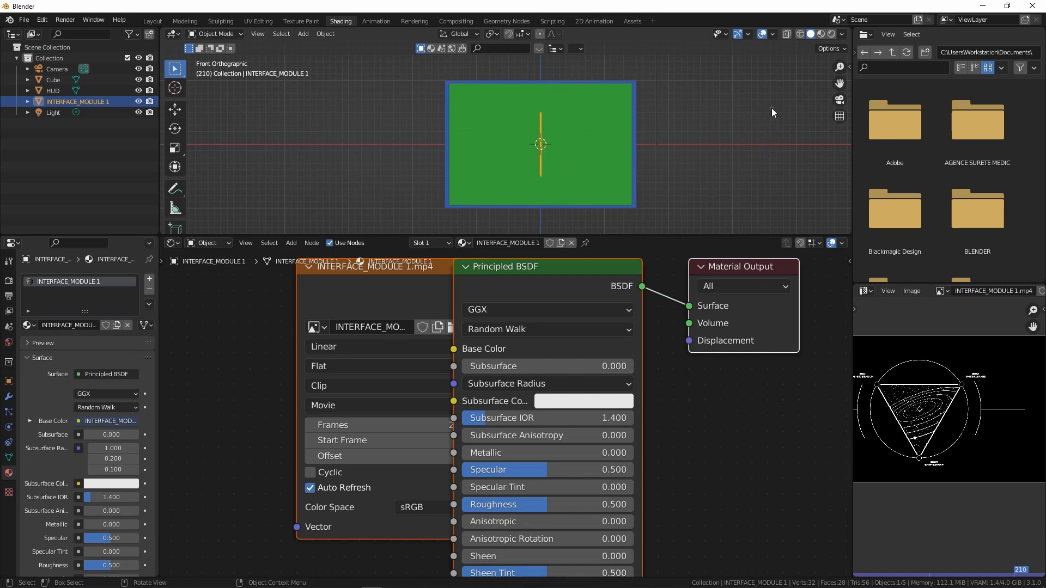
Set the image plane's Z rotation to 0° so it faces the front of the monitor
key(n)
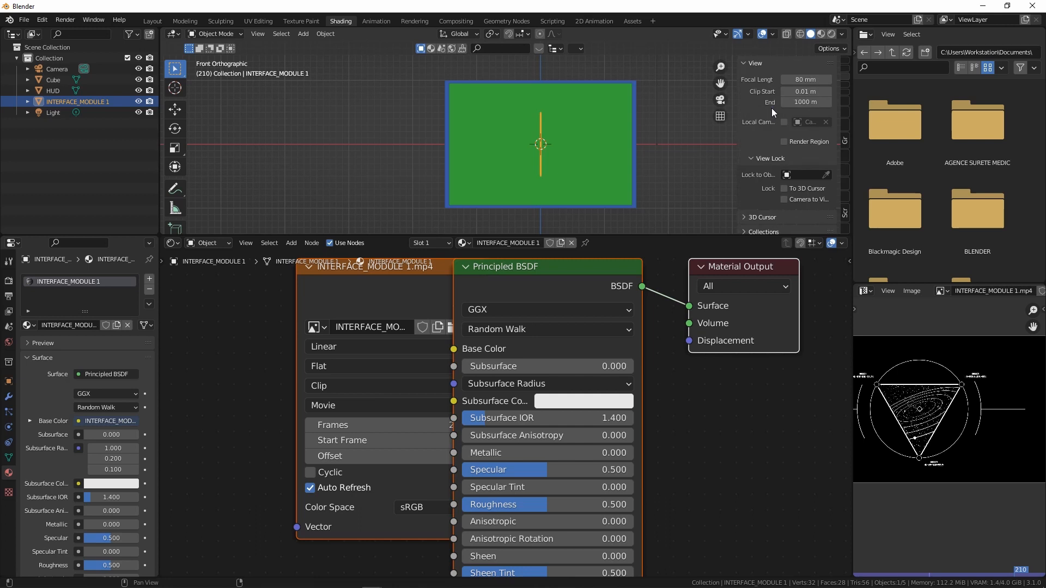
click(844, 66)
click(763, 63)
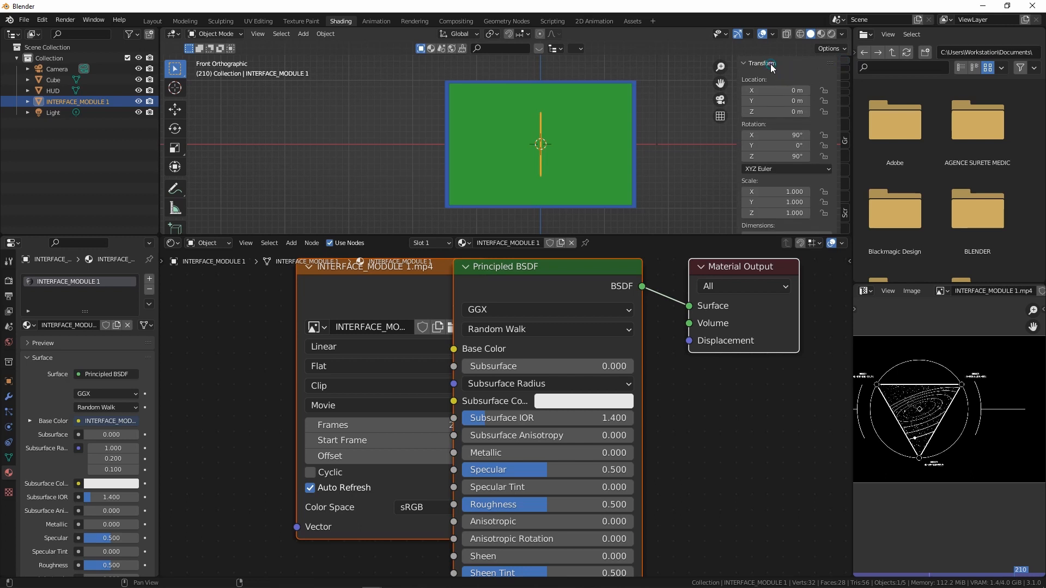
click(783, 154)
text(0)
key(Return)
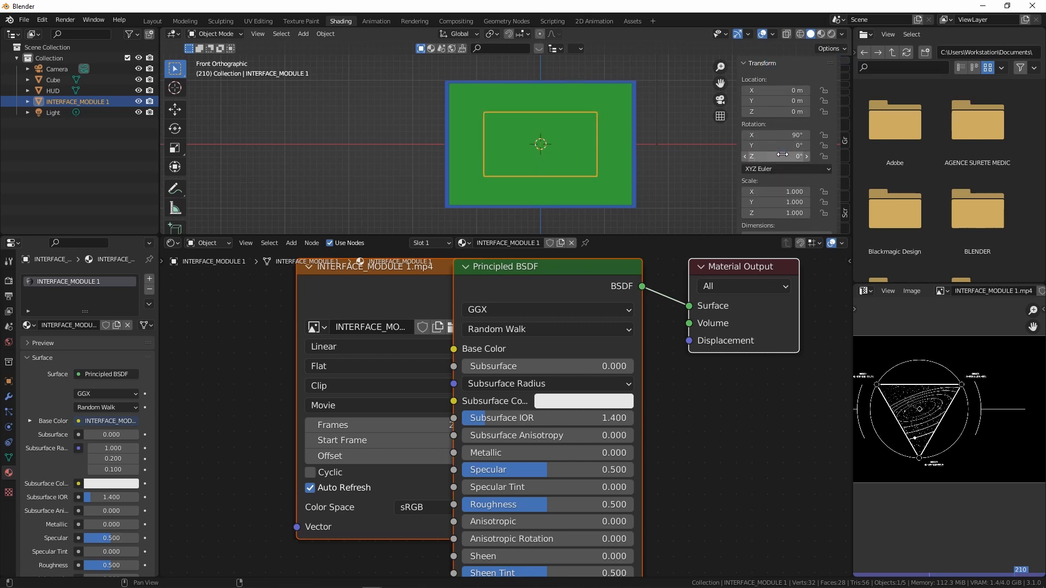
Switch the viewport to rendered shading and examine the image plane's placement in the monitor from the front and side
click(831, 34)
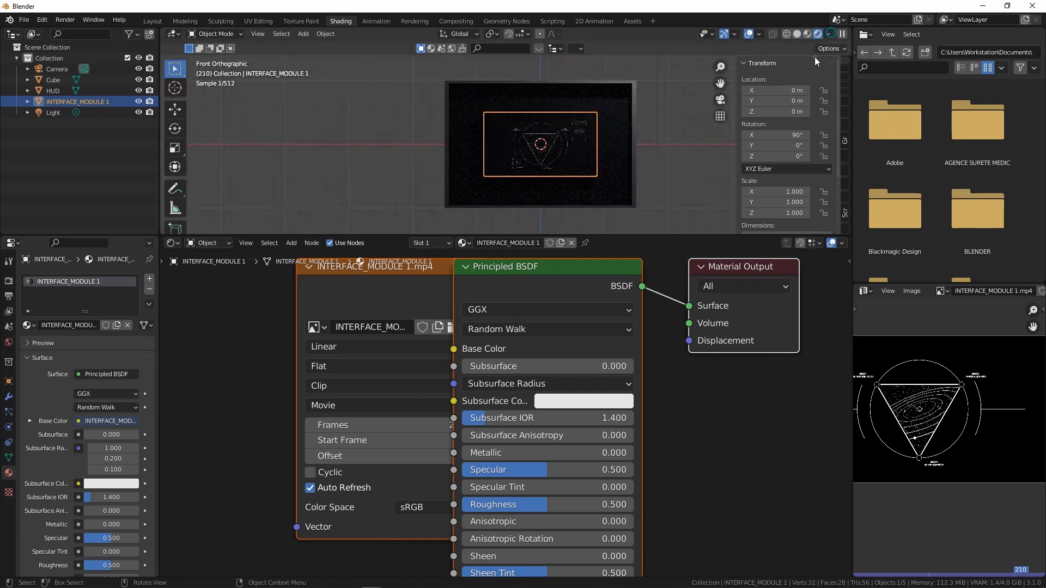
middle_drag(640, 146, 620, 154)
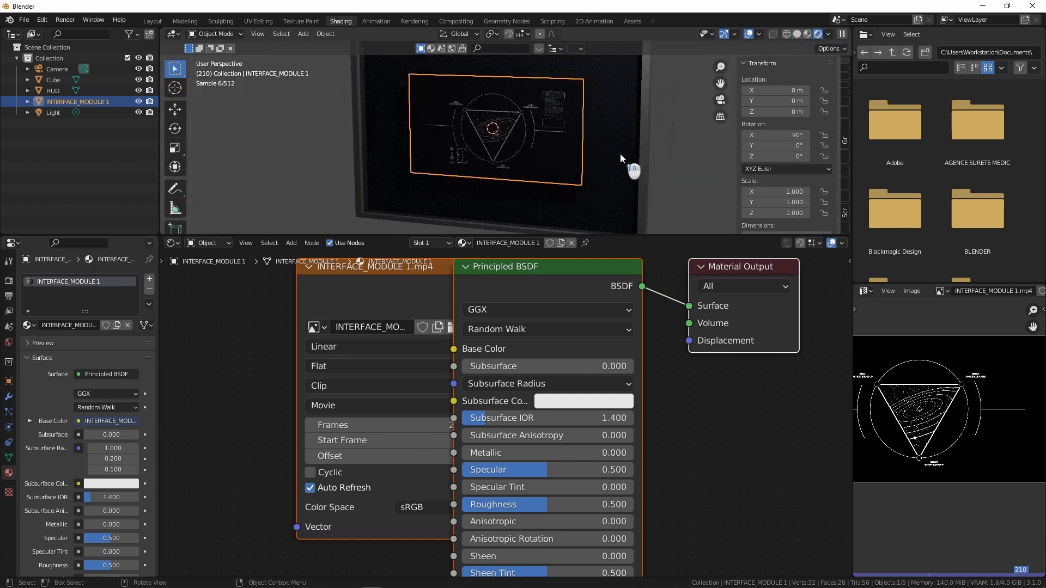
scroll(511, 168, down, 4)
scroll(496, 150, up, 2)
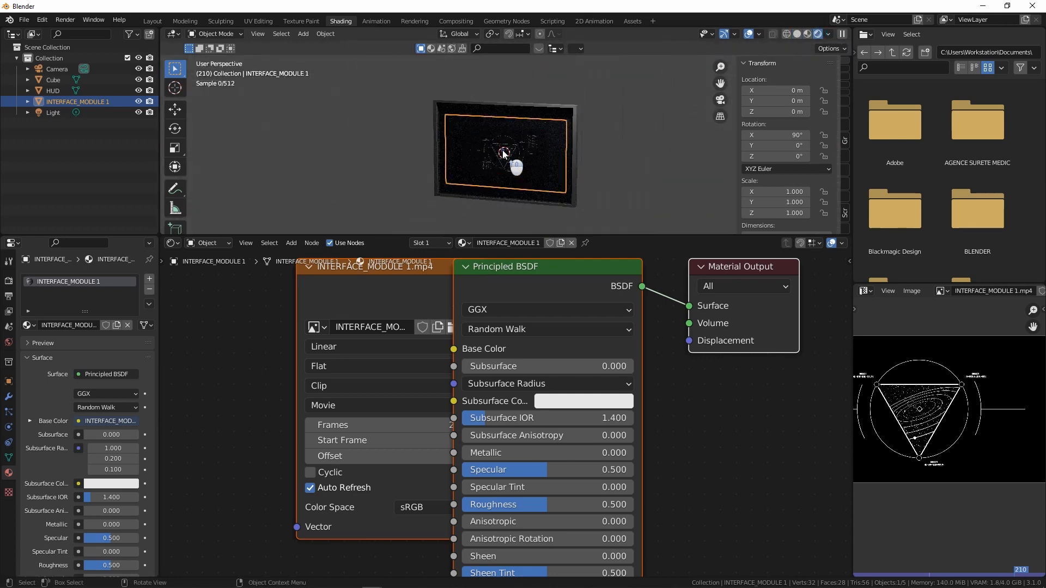
middle_drag(497, 150, 411, 148)
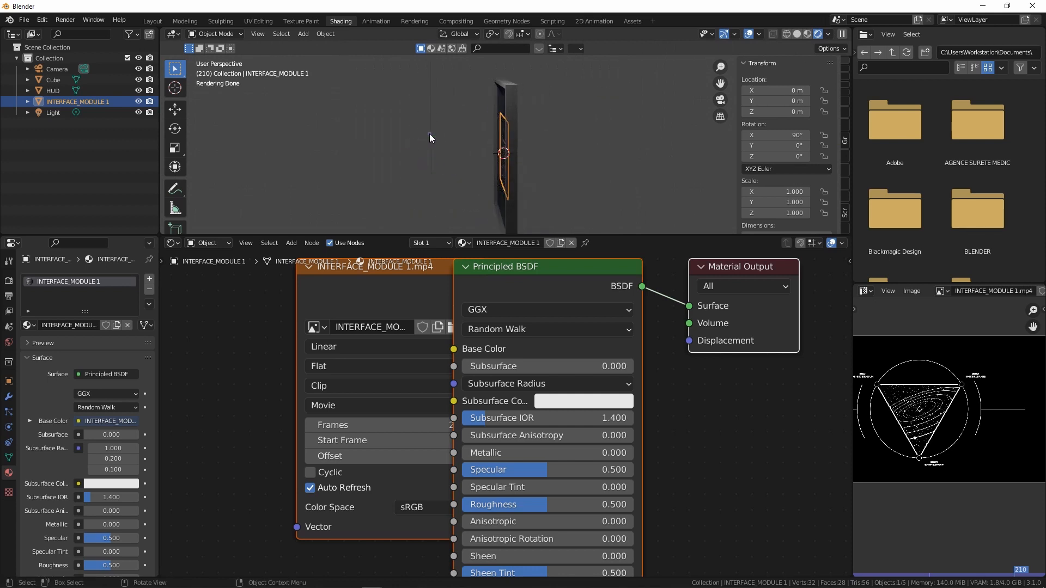
In the Layout workspace, hide the Cube frame and show the HUD and image plane in see-through wireframe from the right orthographic view
click(153, 21)
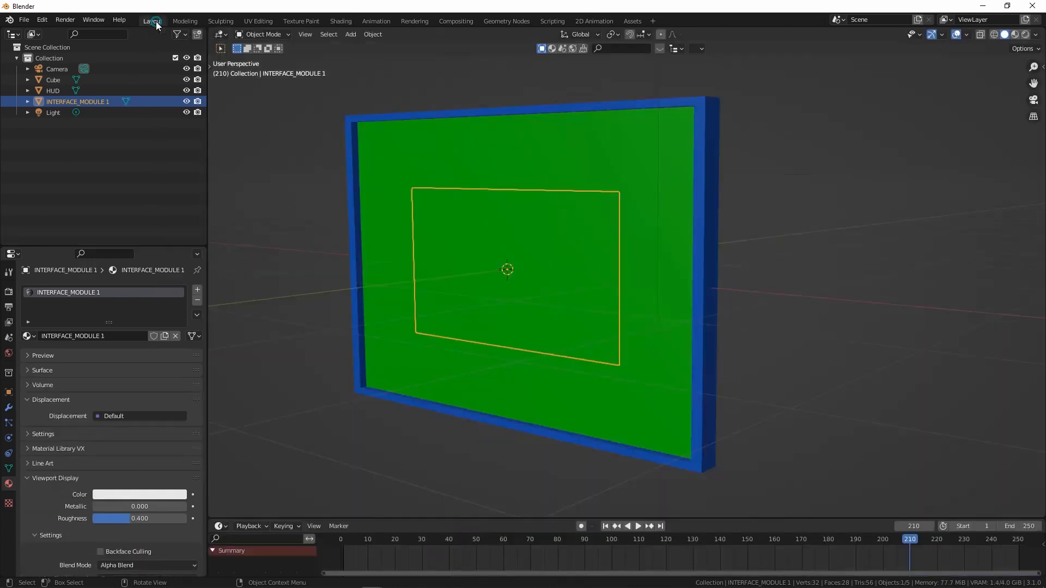
key(KP_3)
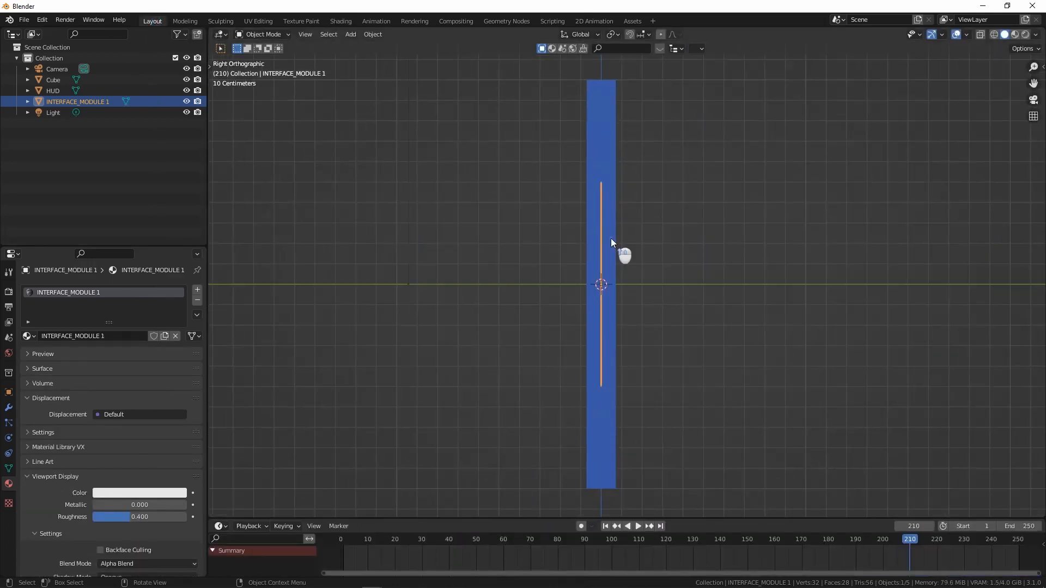
scroll(611, 239, up, 1)
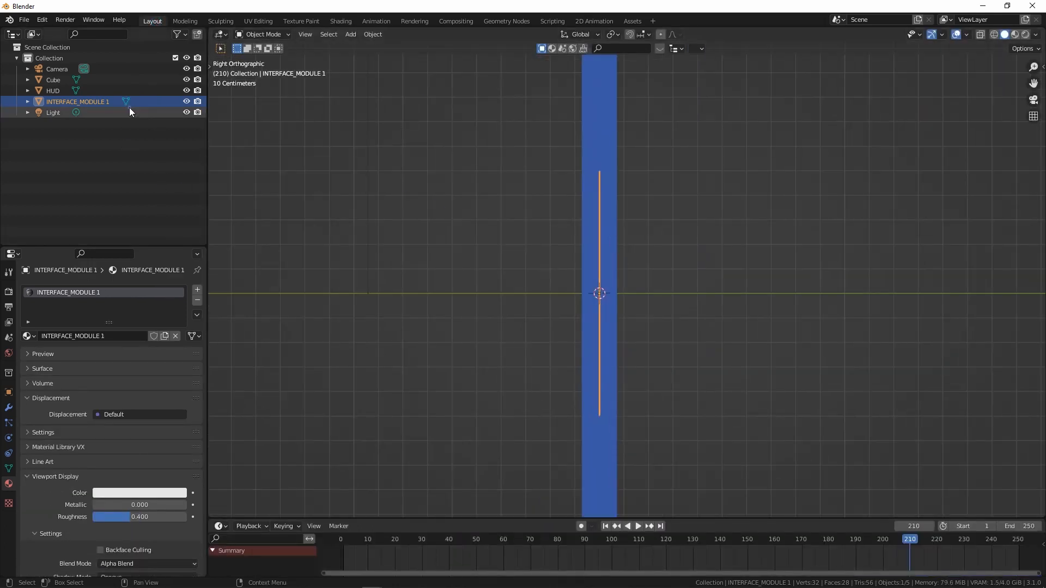
click(185, 80)
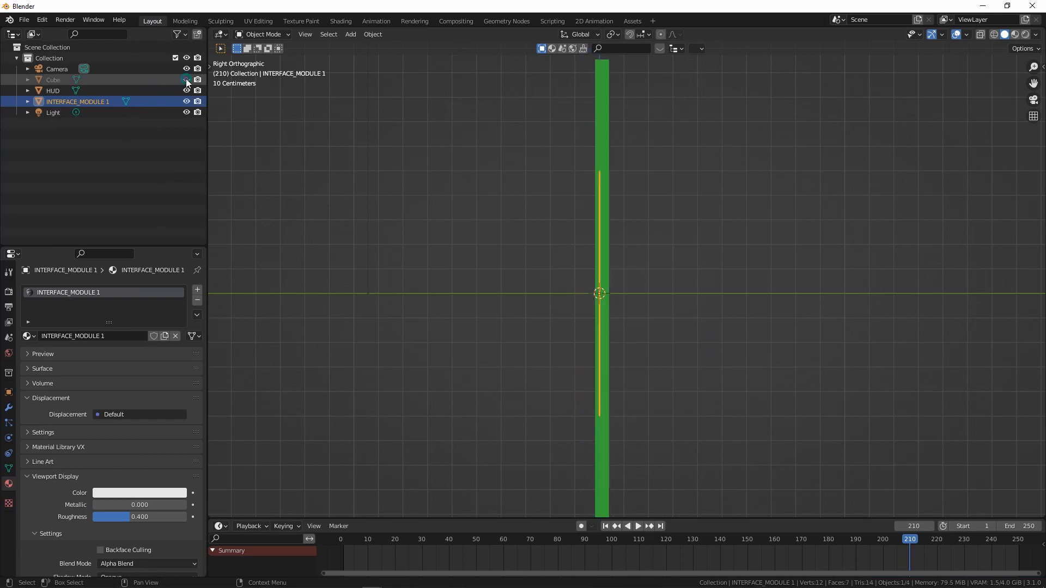
scroll(619, 236, up, 3)
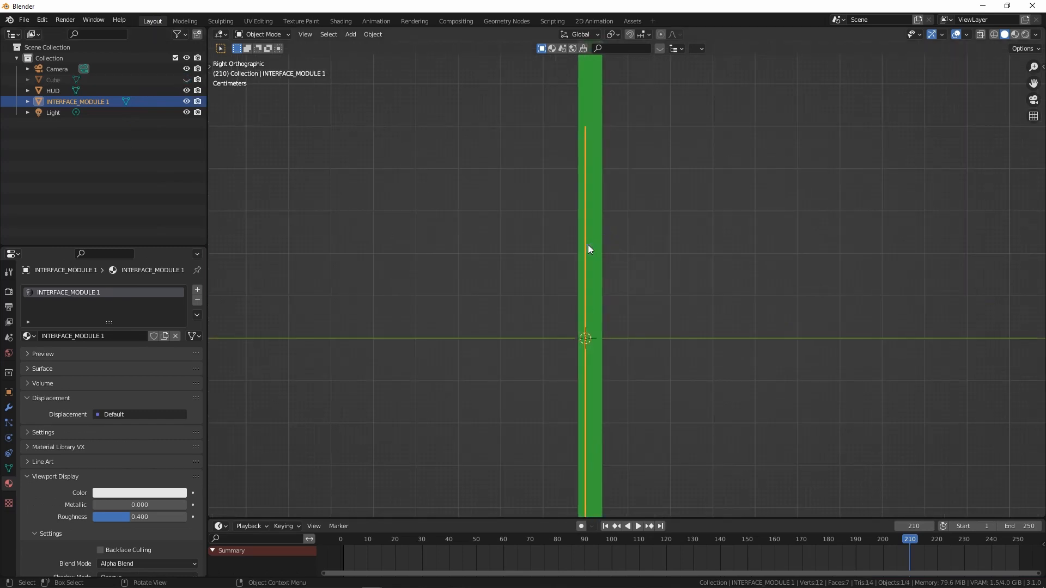
key(alt+z)
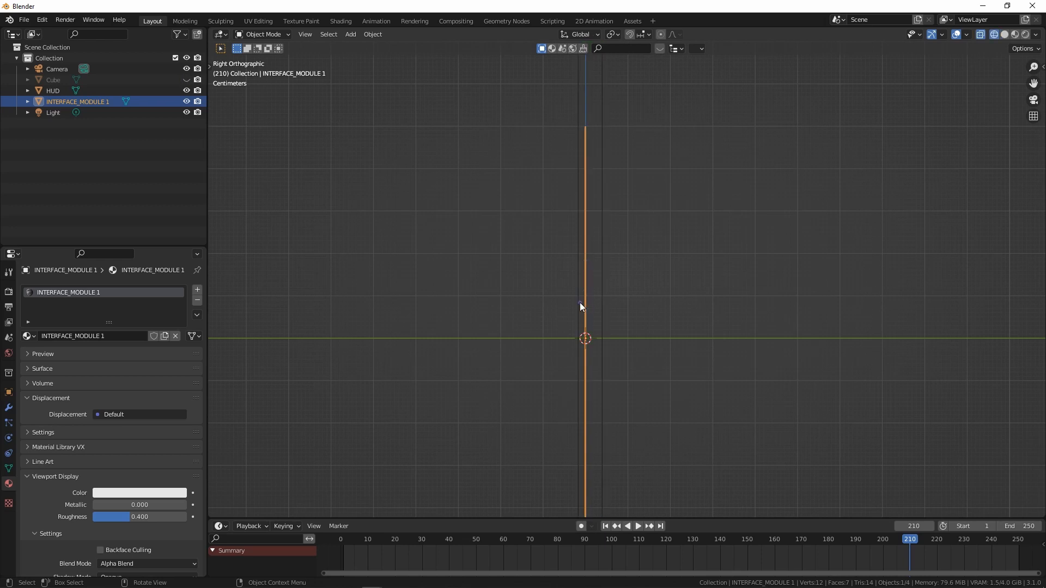
Move the image plane about 0.01 m along the Y axis, inside the HUD screen's thickness
key(g)
key(y)
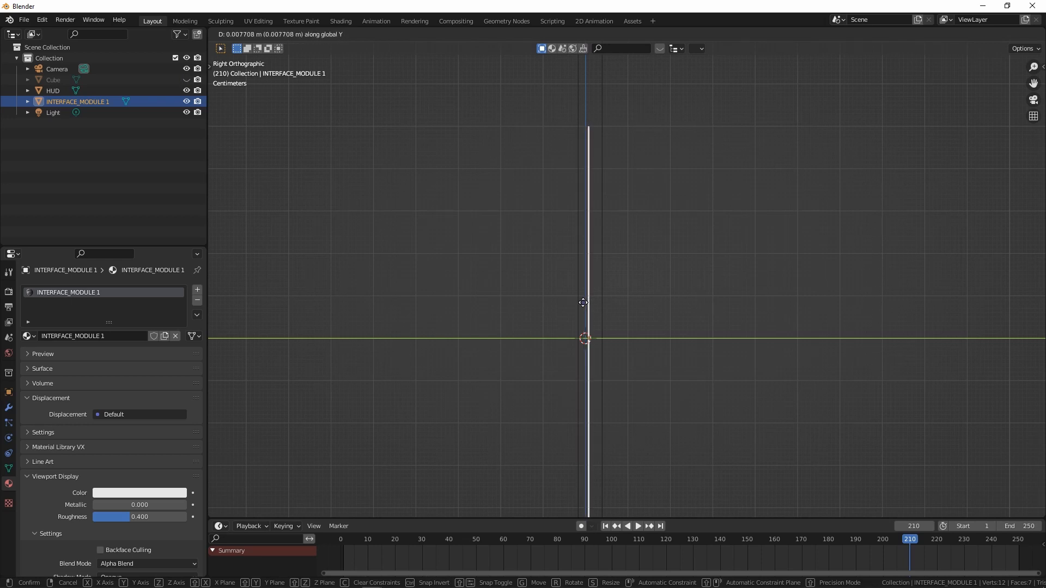
click(587, 303)
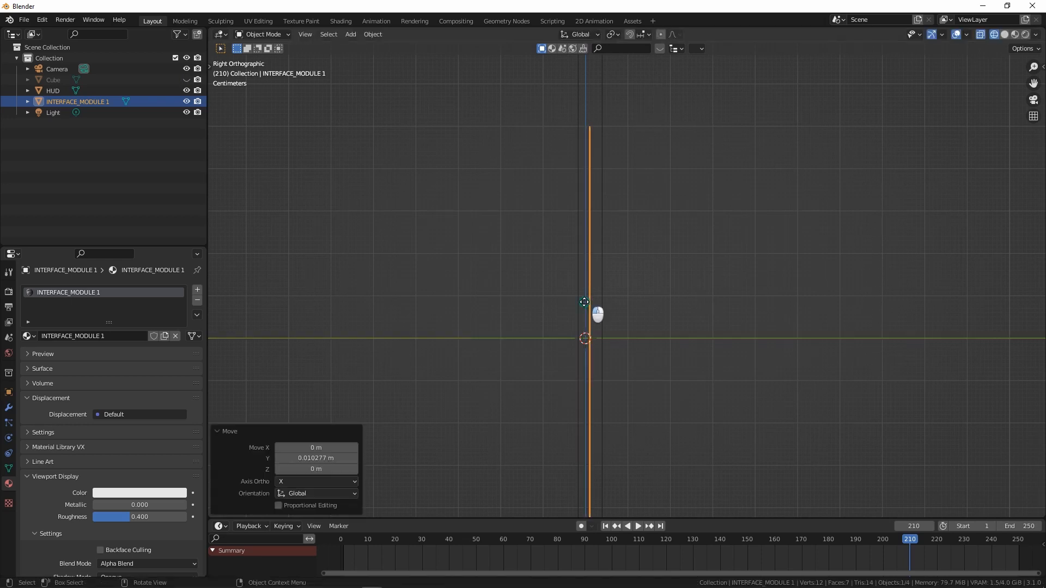
In front view, scale the image plane to about 0.76 and move it about 0.67 m in X and 0.49 m in Z, into the screen's upper-right corner
middle_drag(591, 277, 654, 290)
scroll(671, 253, down, 3)
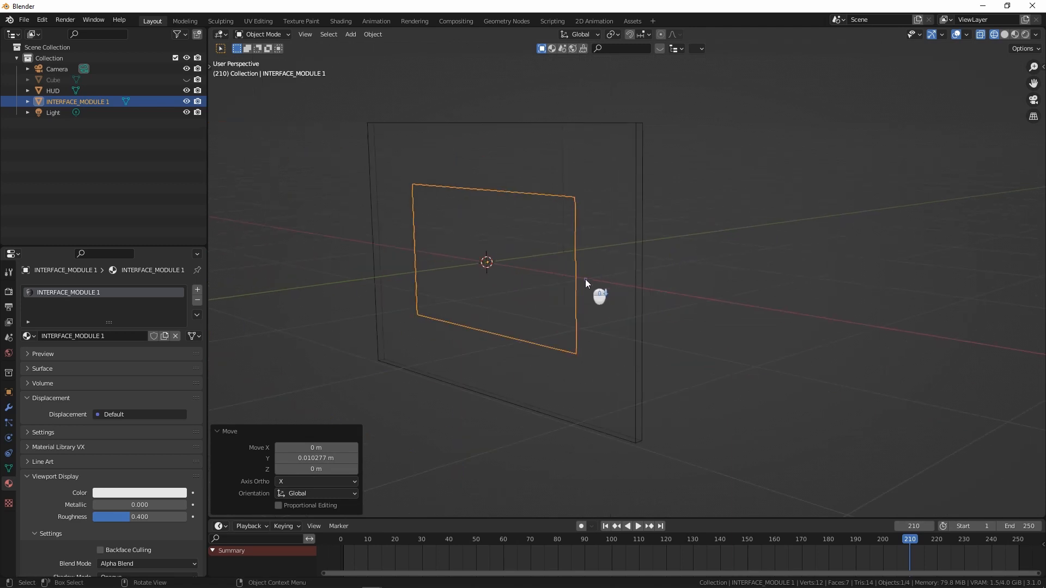
key(KP_1)
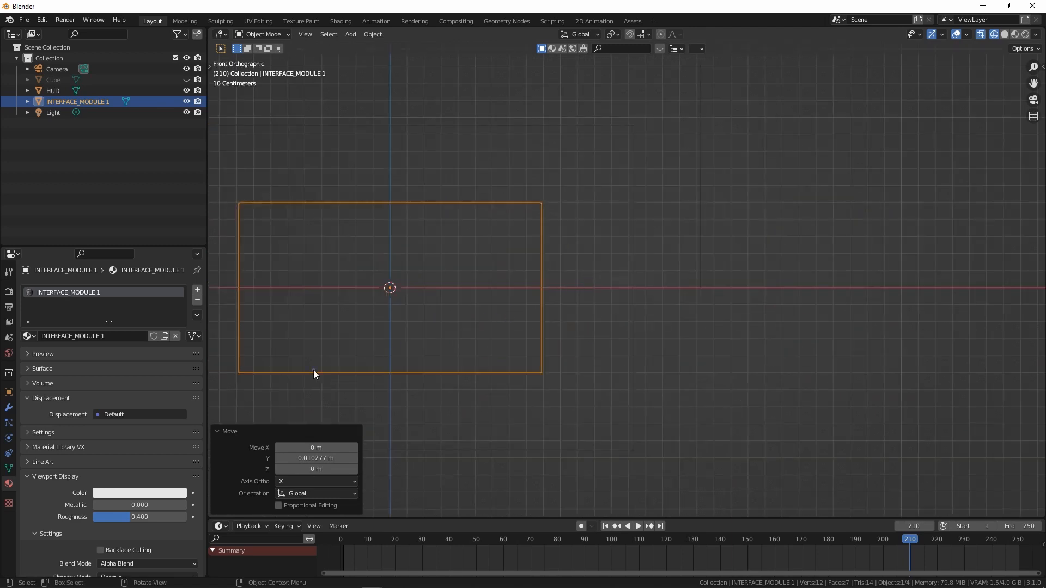
key(s)
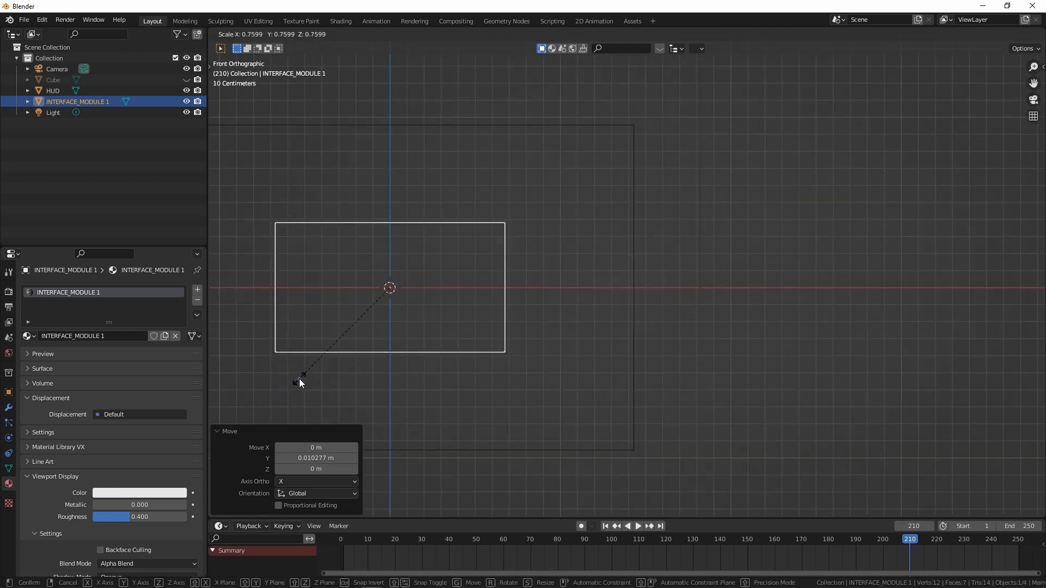
click(299, 380)
key(g)
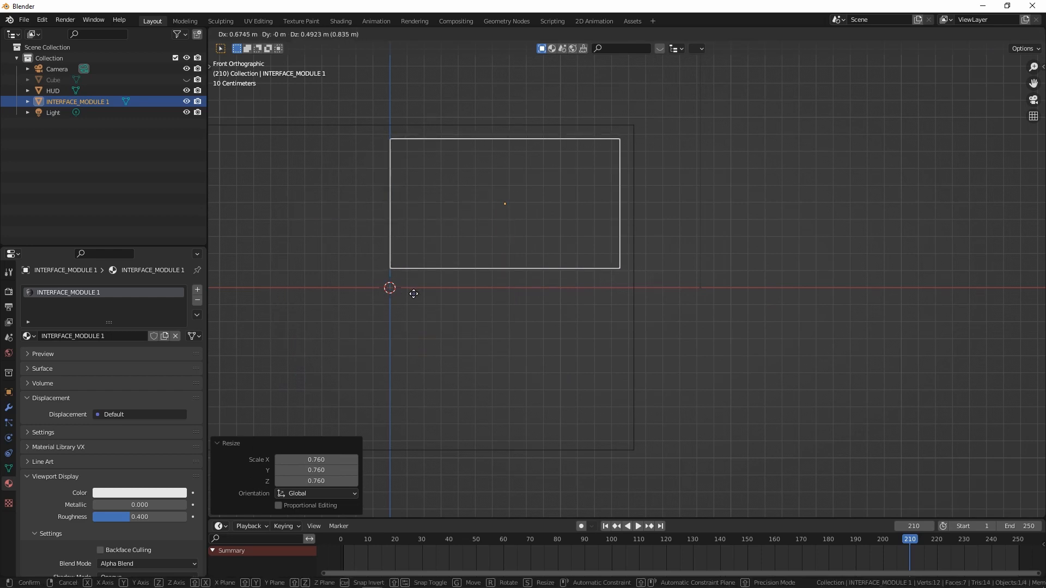
click(413, 294)
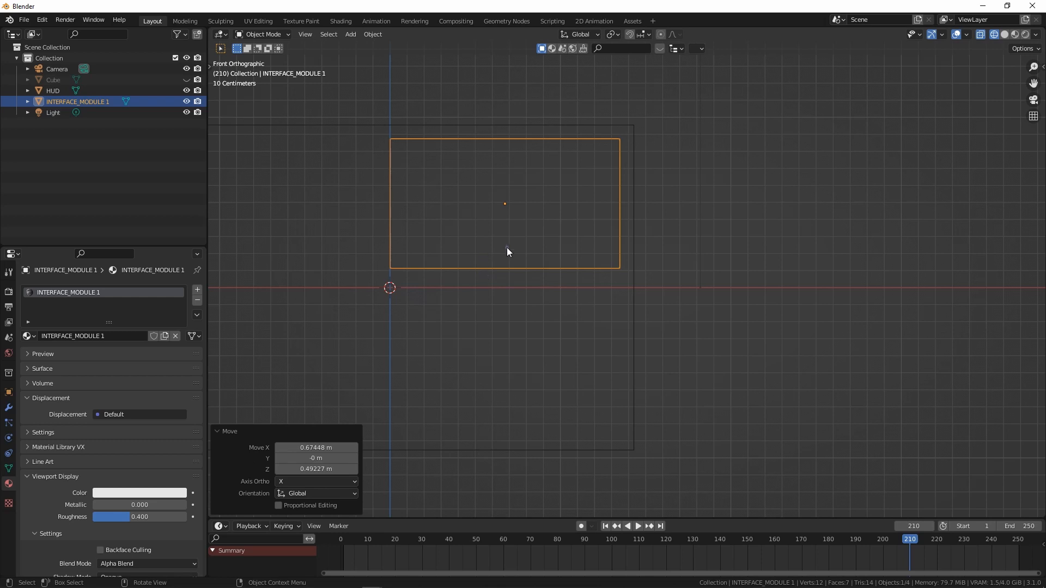
Unhide the Cube frame in solid shading and return to the Shading workspace with the monitor's front in view
middle_drag(506, 248, 550, 242)
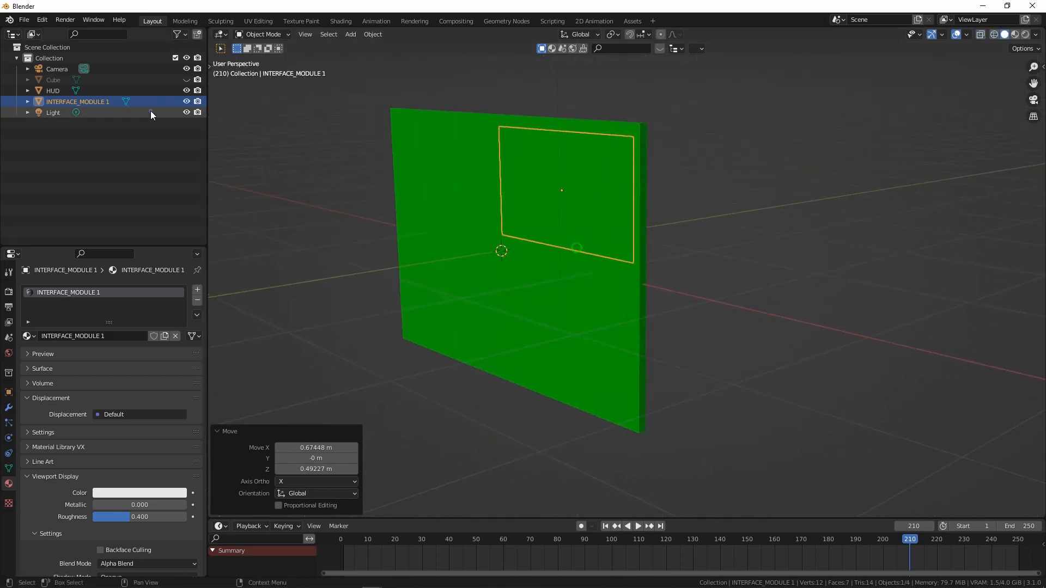
click(186, 79)
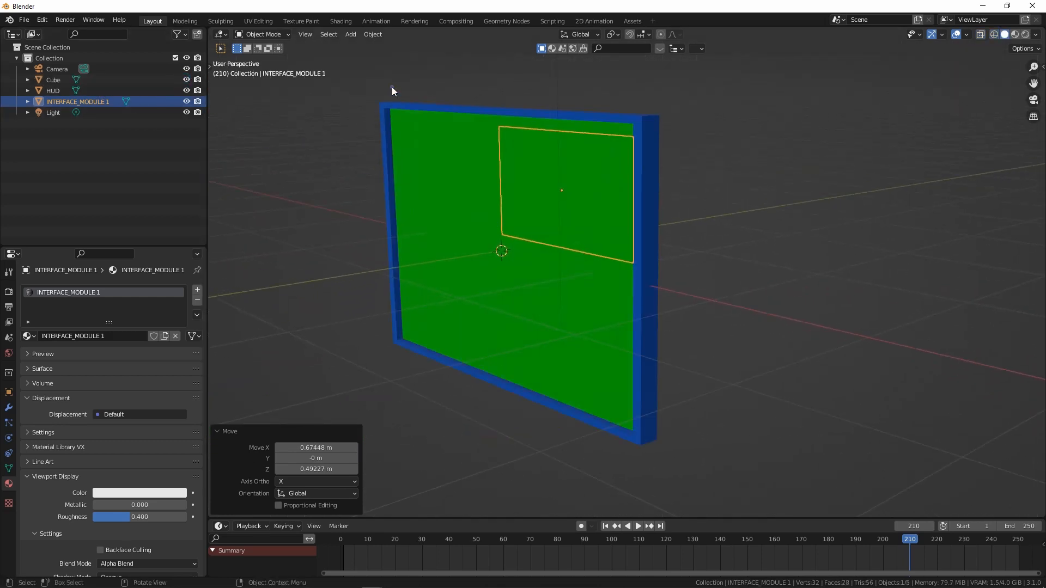
click(342, 21)
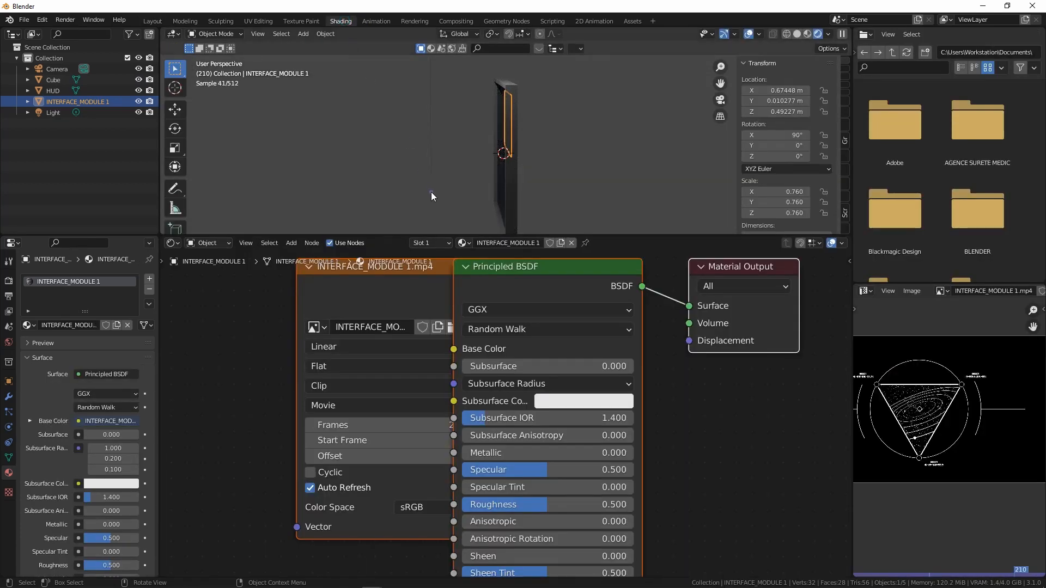
mouse_move(515, 162)
middle_down()
mouse_move(605, 162)
mouse_move(595, 147)
mouse_move(648, 99)
mouse_move(603, 123)
middle_up()
Move the INTERFACE_MODULE 1.mp4 texture node well clear of the Principled BSDF node so its outputs are exposed
scroll(701, 411, down, 3)
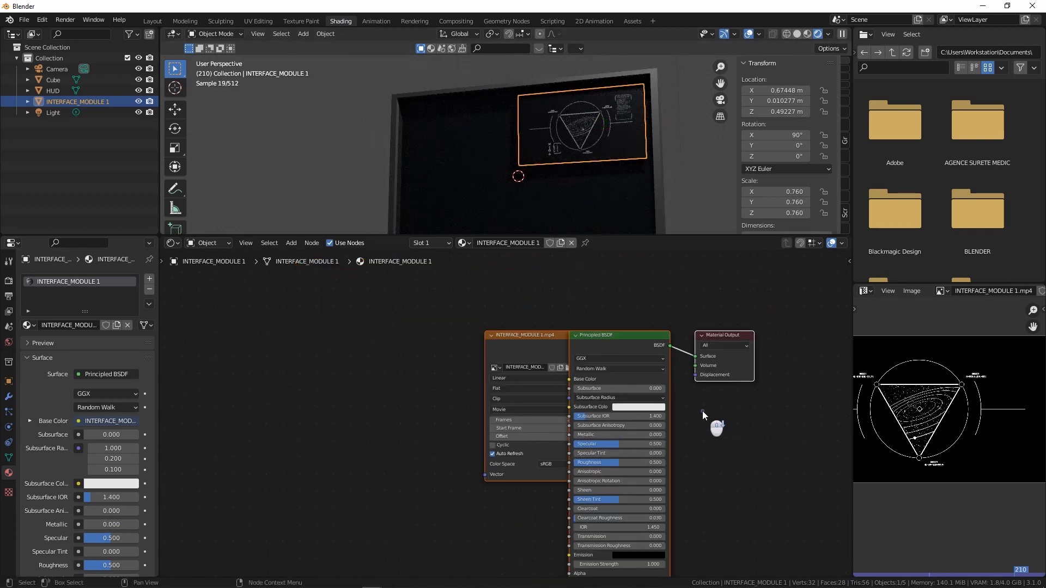
click(430, 347)
drag(512, 344, 235, 342)
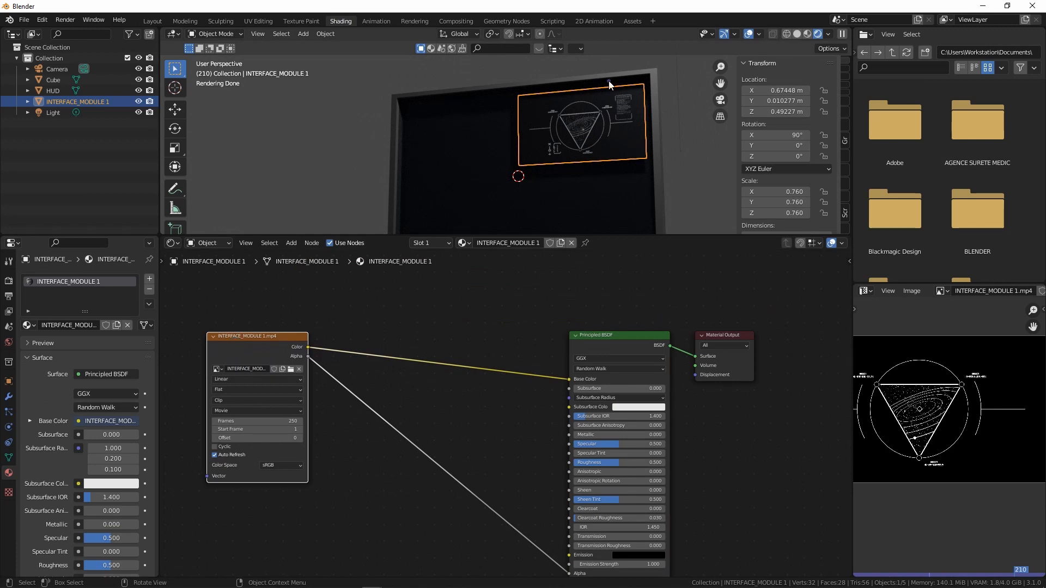
Replace the texture's Alpha link to the Principled BSDF's Alpha input with a link from the texture's Color output
middle_drag(492, 388, 510, 321)
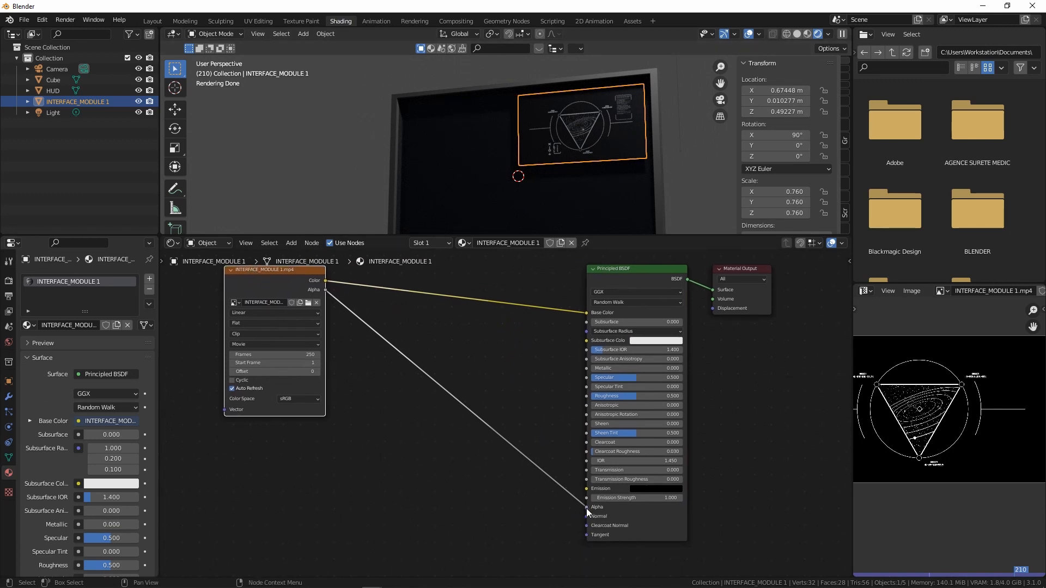
drag(586, 508, 586, 509)
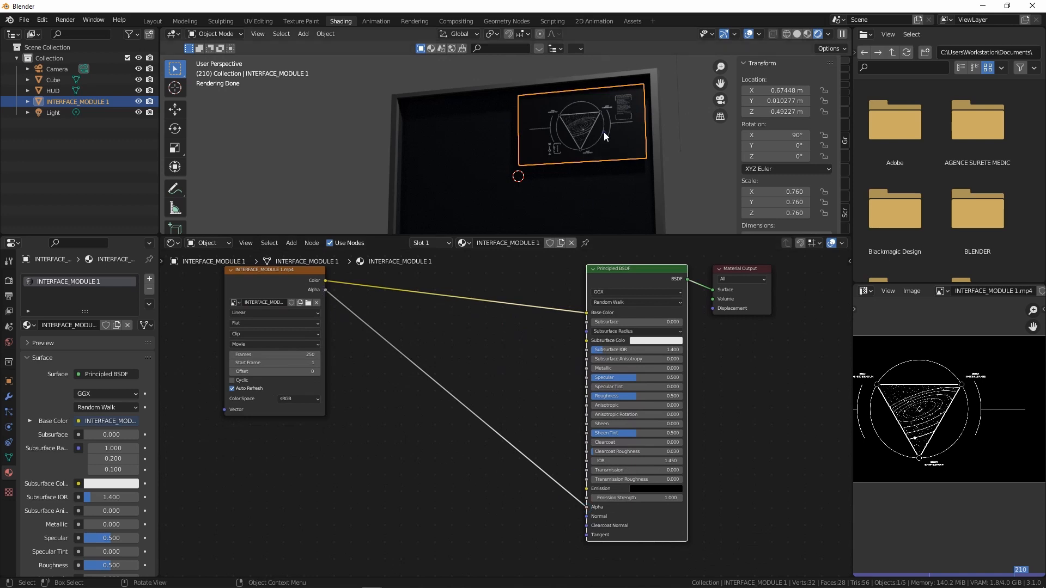
drag(585, 505, 420, 388)
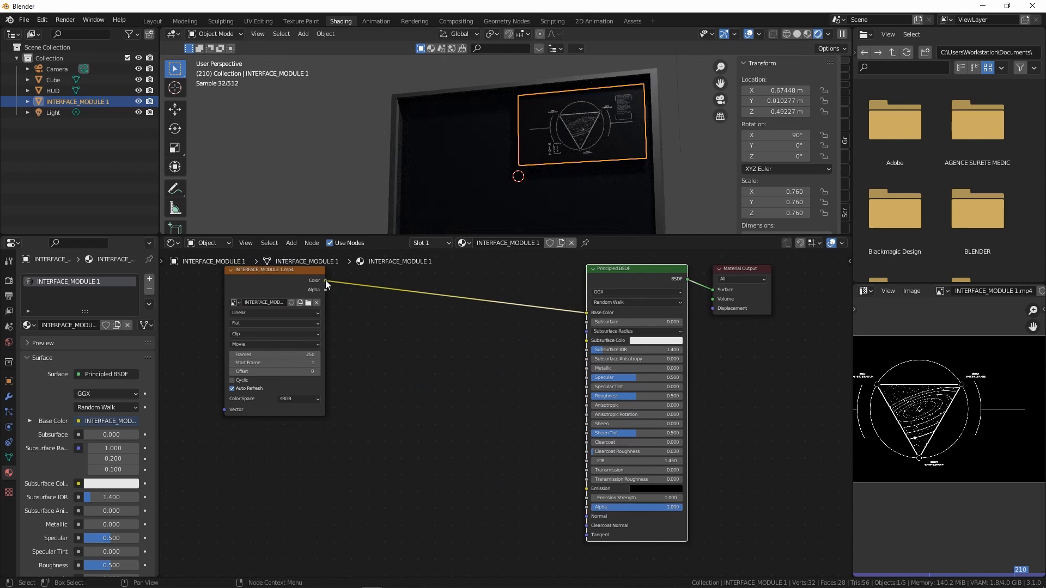
drag(325, 280, 585, 508)
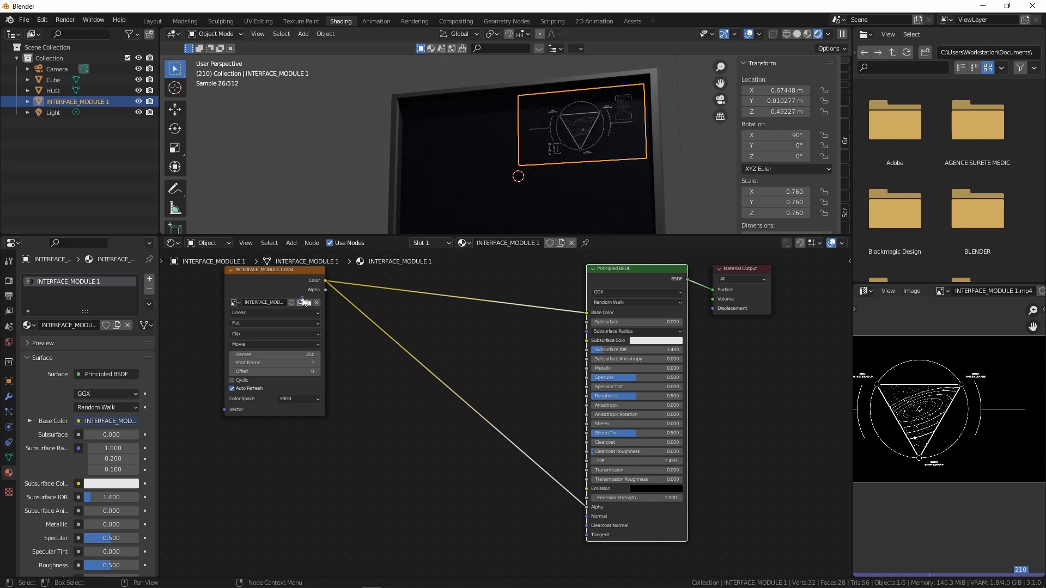
Link the INTERFACE_MODULE 1.mp4 texture's Color output to the Principled BSDF's Emission Strength and set the Emission colour to turquoise green
drag(324, 279, 590, 496)
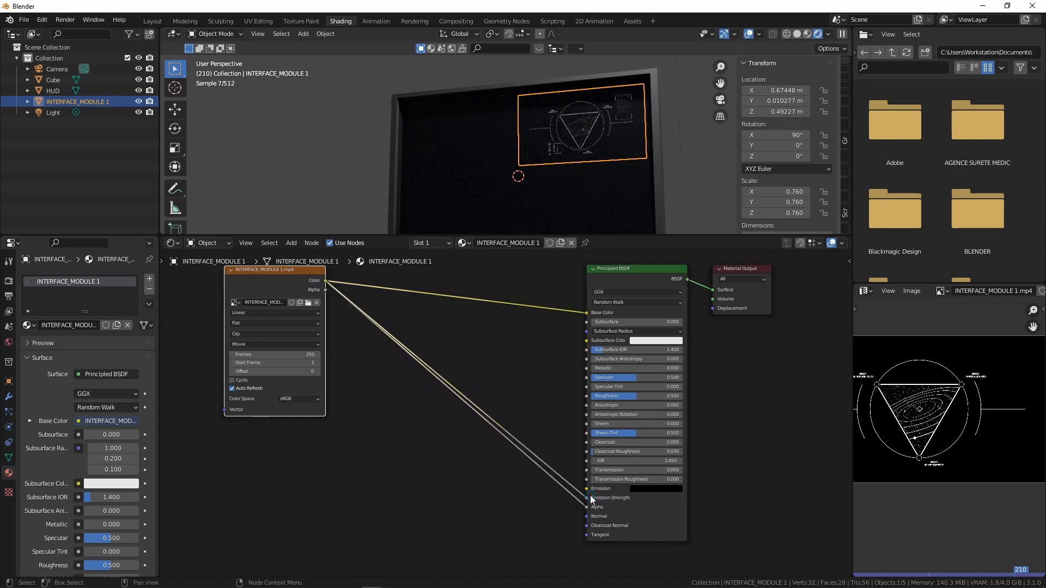
click(660, 490)
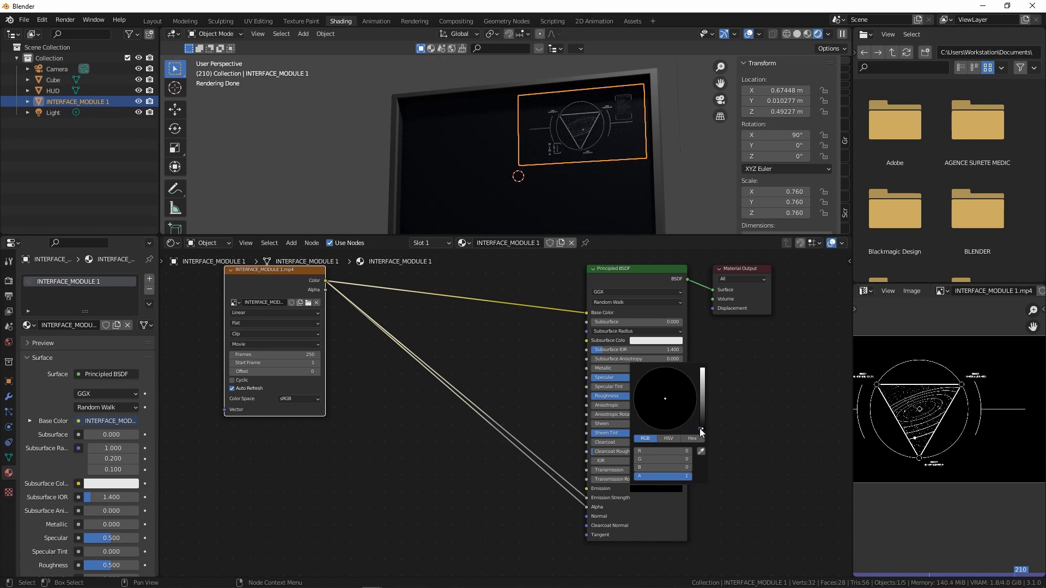
drag(701, 430, 656, 377)
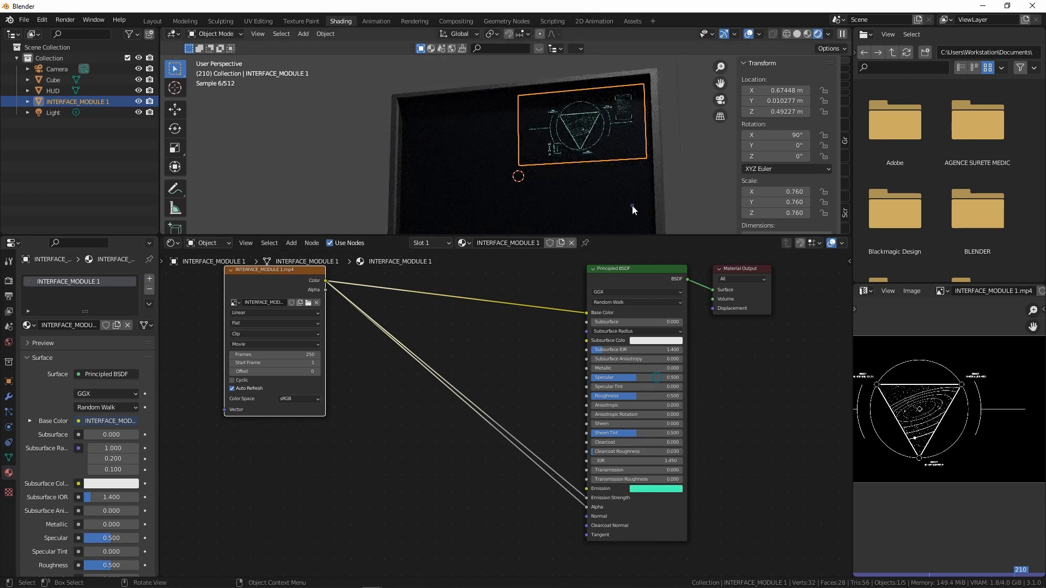
scroll(627, 135, up, 3)
middle_drag(587, 159, 640, 138)
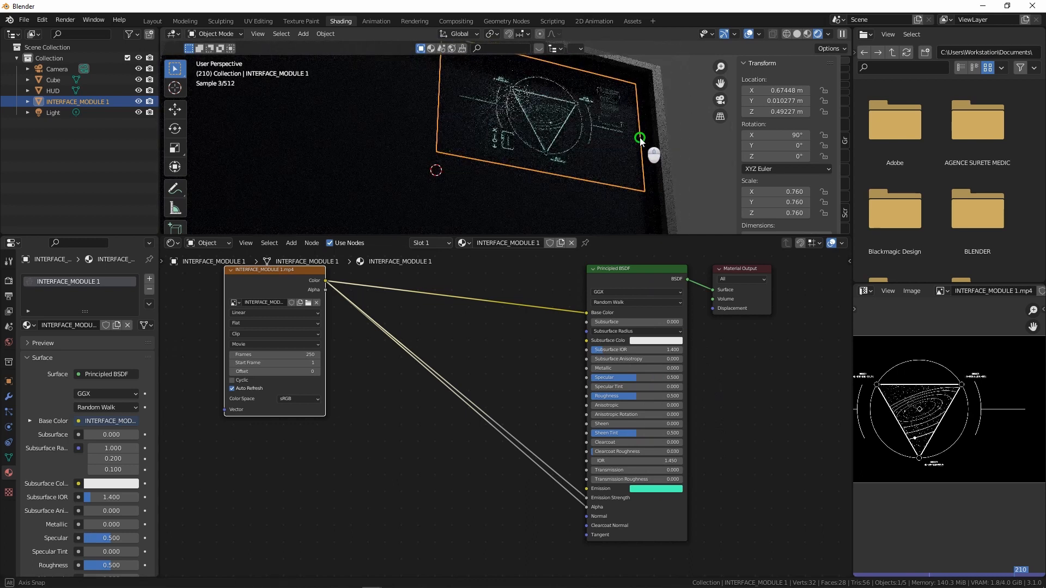
Hide the Cube frame and add a Monkey mesh to the scene
click(138, 80)
middle_drag(436, 164, 405, 175)
scroll(398, 168, down, 3)
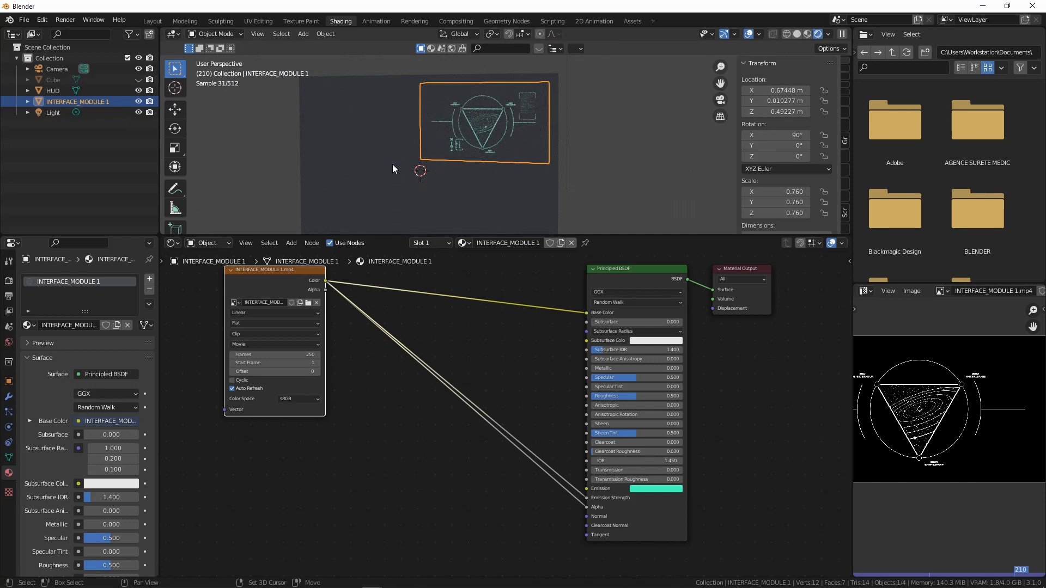
key(shift+a)
mouse_move(369, 47)
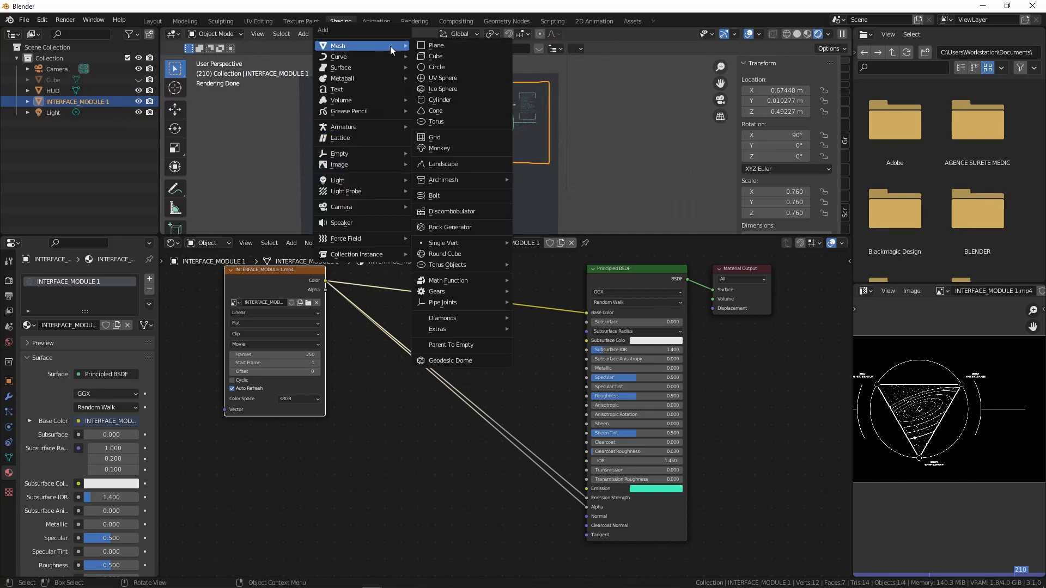
click(432, 146)
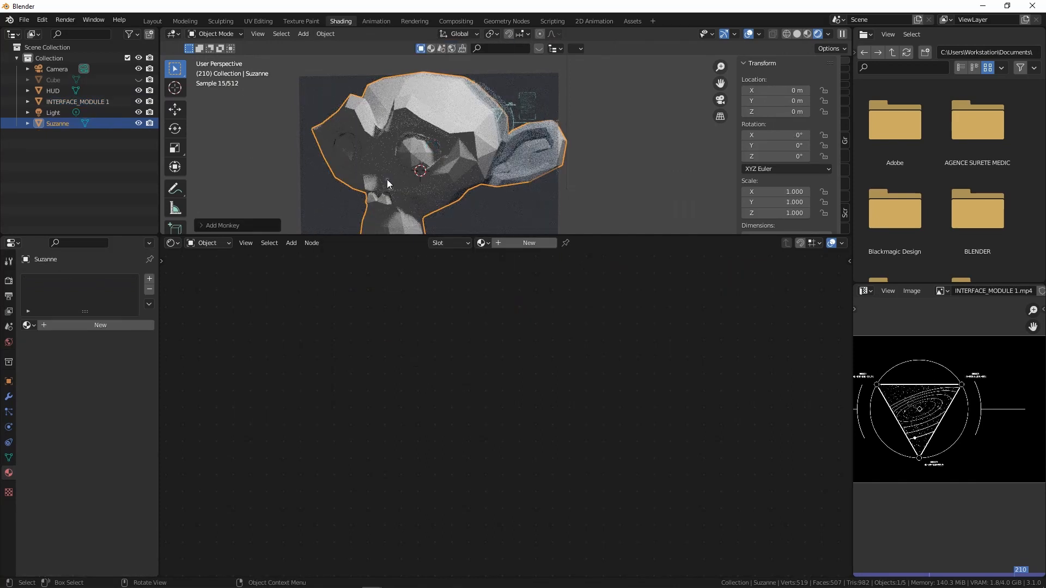
Give the monkey a level 2 subdivision surface and scale it down to about 0.174
key(ctrl+2)
key(s)
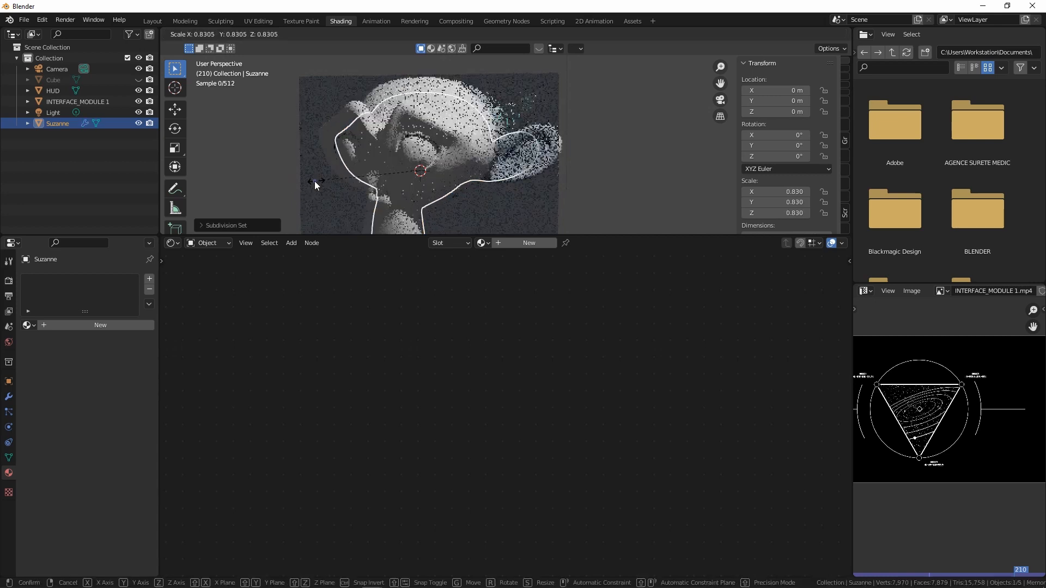
click(400, 179)
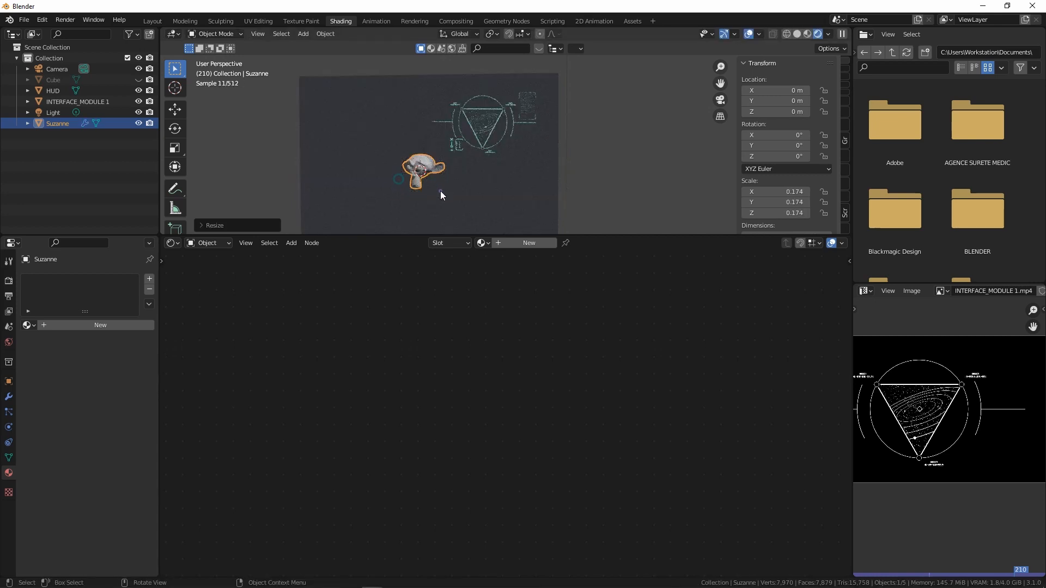
Move the monkey about 0.6 m along Y so it sits behind the glass screen
mouse_move(440, 190)
middle_down()
mouse_move(404, 202)
mouse_move(523, 175)
mouse_move(518, 158)
mouse_move(523, 210)
mouse_move(379, 168)
mouse_move(522, 164)
mouse_move(531, 145)
mouse_move(501, 133)
mouse_move(426, 185)
mouse_move(436, 178)
middle_up()
key(g)
key(y)
click(453, 184)
scroll(378, 168, up, 4)
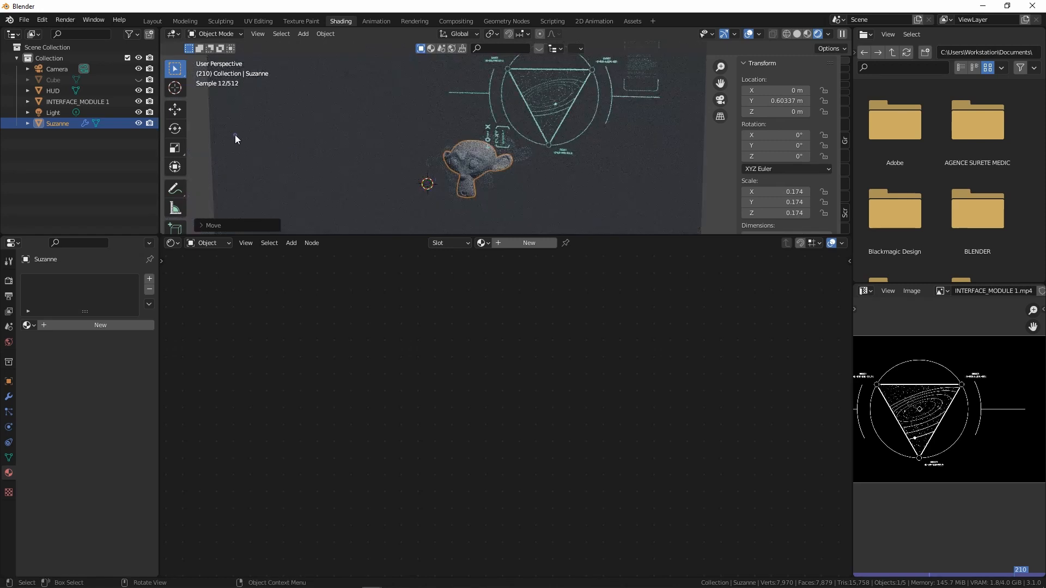
Unhide the Cube frame and show the monitor in solid shading from the front view
click(139, 80)
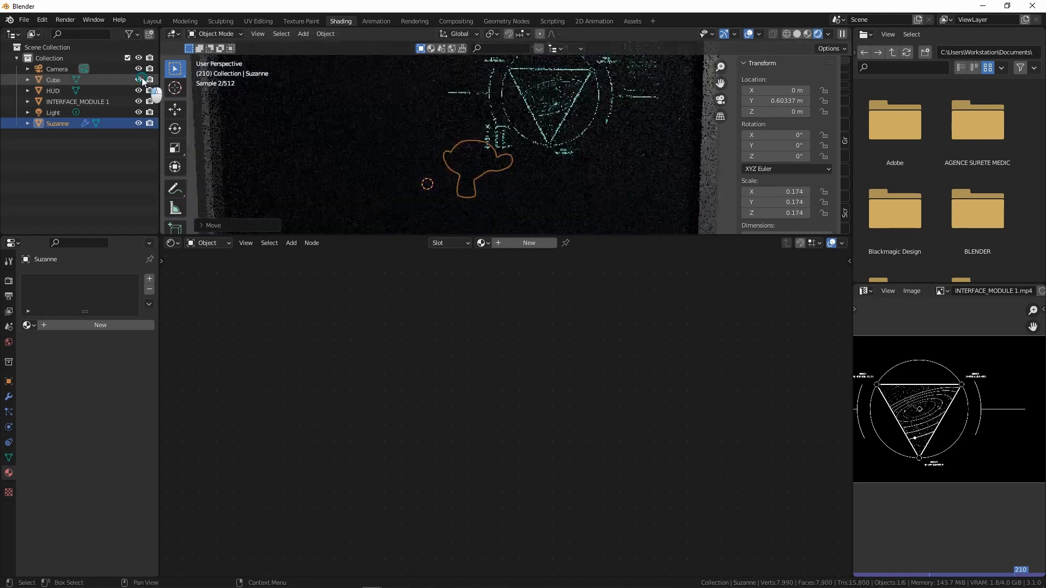
click(796, 34)
scroll(517, 141, down, 3)
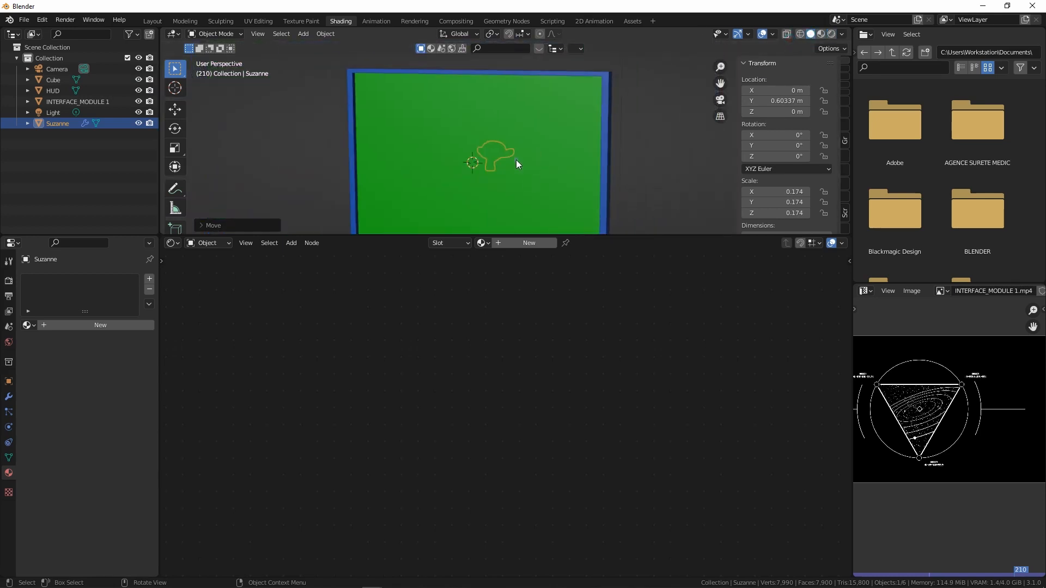
key(KP_1)
click(633, 120)
scroll(599, 105, down, 3)
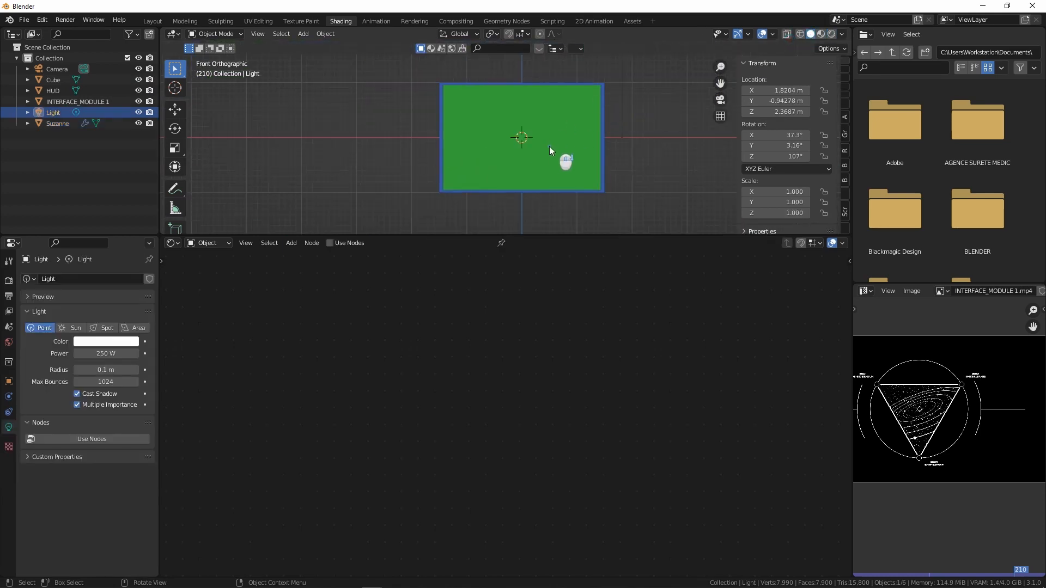
Import INTERFACE_MODULE 2.mp4 from the GUMRAOD folder as an image plane
scroll(549, 146, up, 1)
key(shift+a)
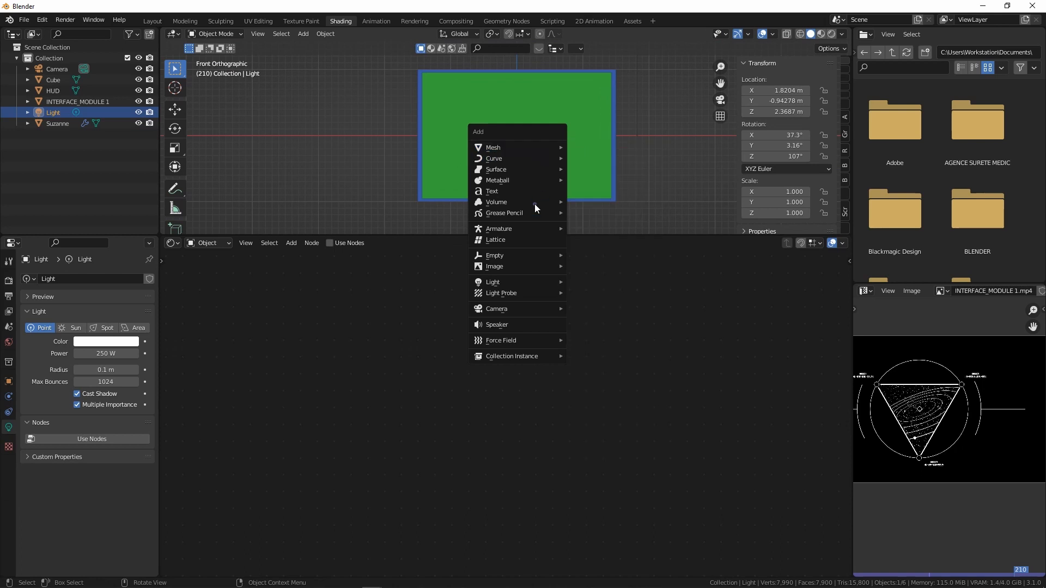
mouse_move(524, 268)
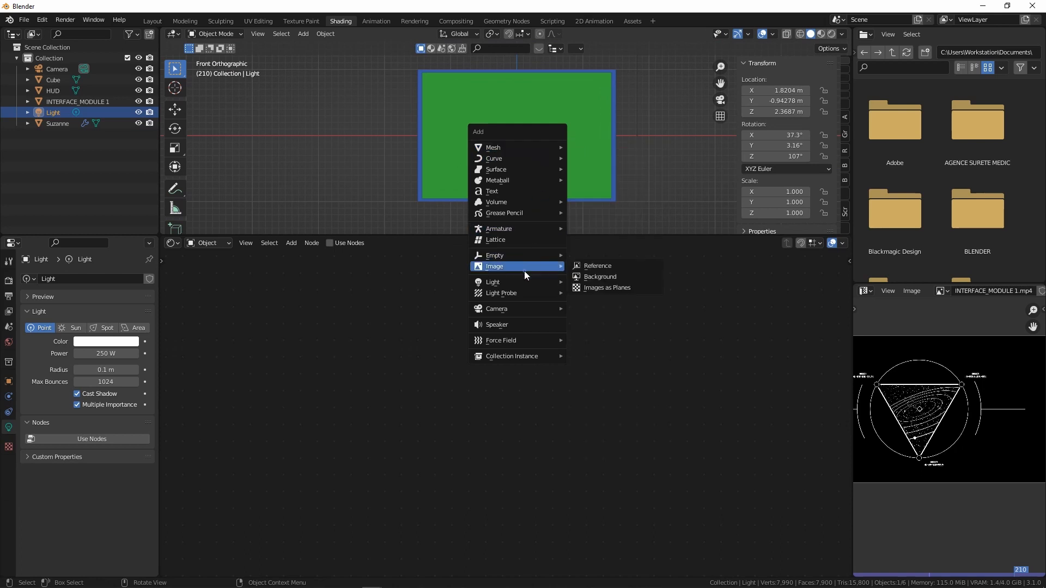
click(596, 290)
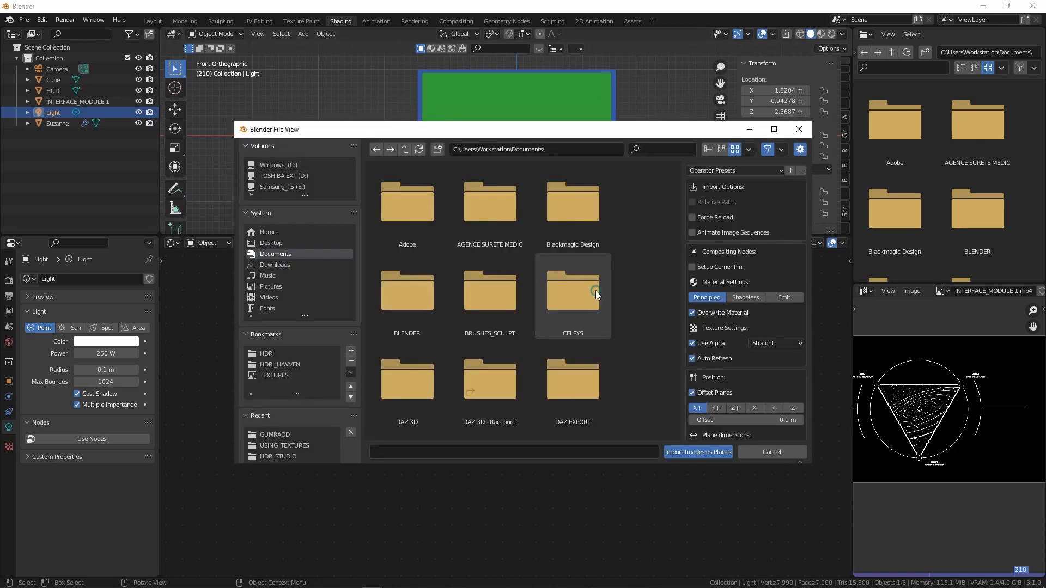
click(274, 434)
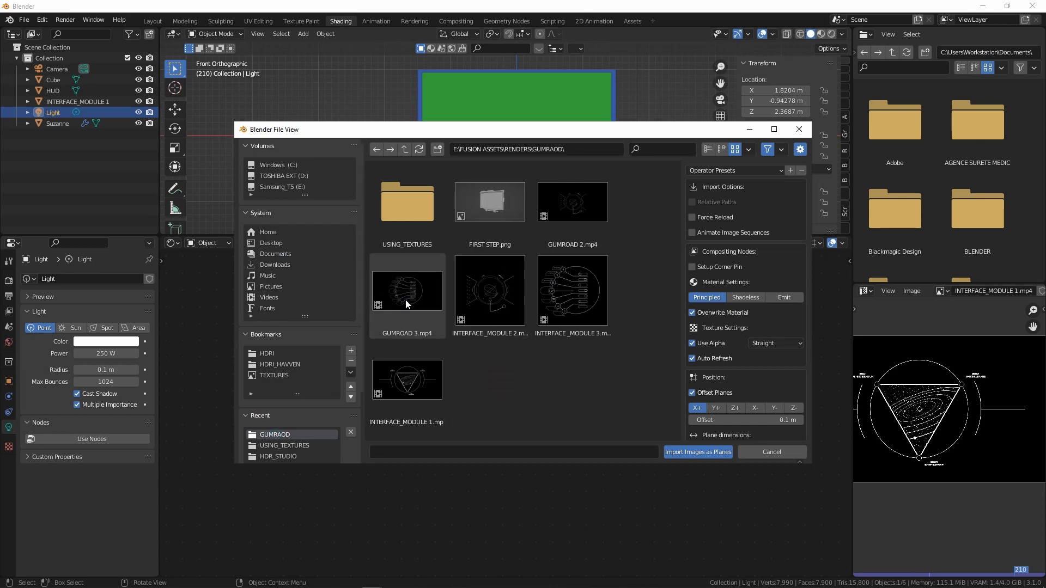
click(479, 292)
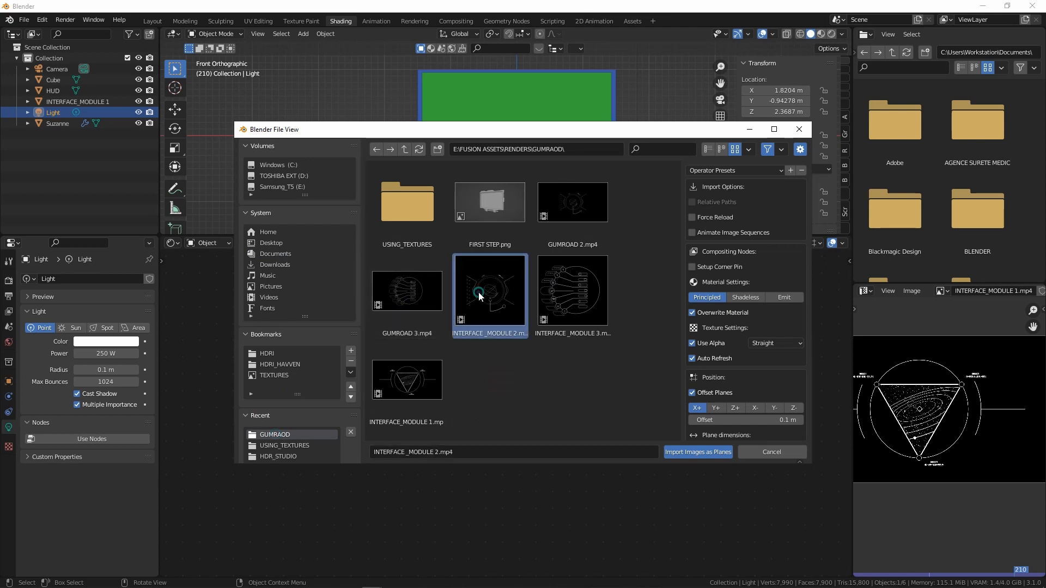
click(692, 452)
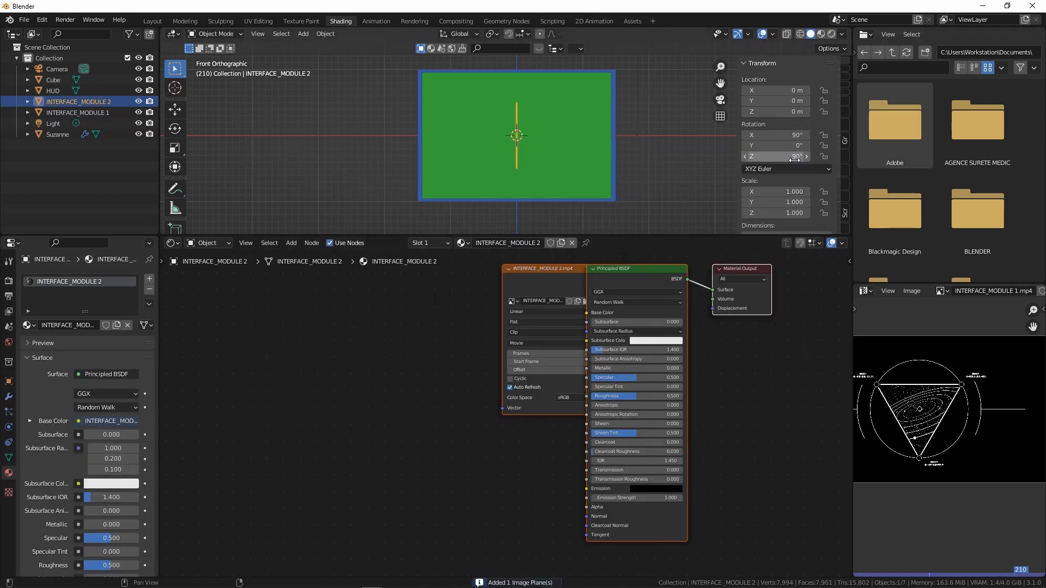
Set the INTERFACE_MODULE 2 plane's Z rotation to 0° so it faces the front
click(794, 158)
text(0)
key(Return)
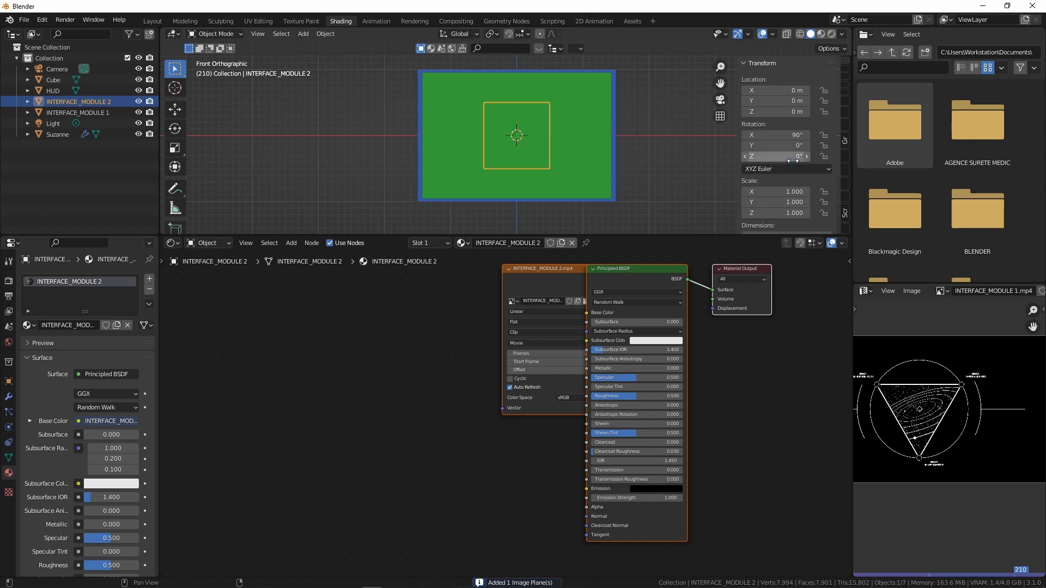
Move the INTERFACE_MODULE 2.mp4 texture node clear of the Principled BSDF and feed the Alpha input from its Color output instead of Alpha
click(537, 284)
drag(537, 284, 223, 305)
drag(584, 510, 462, 464)
drag(281, 292, 587, 514)
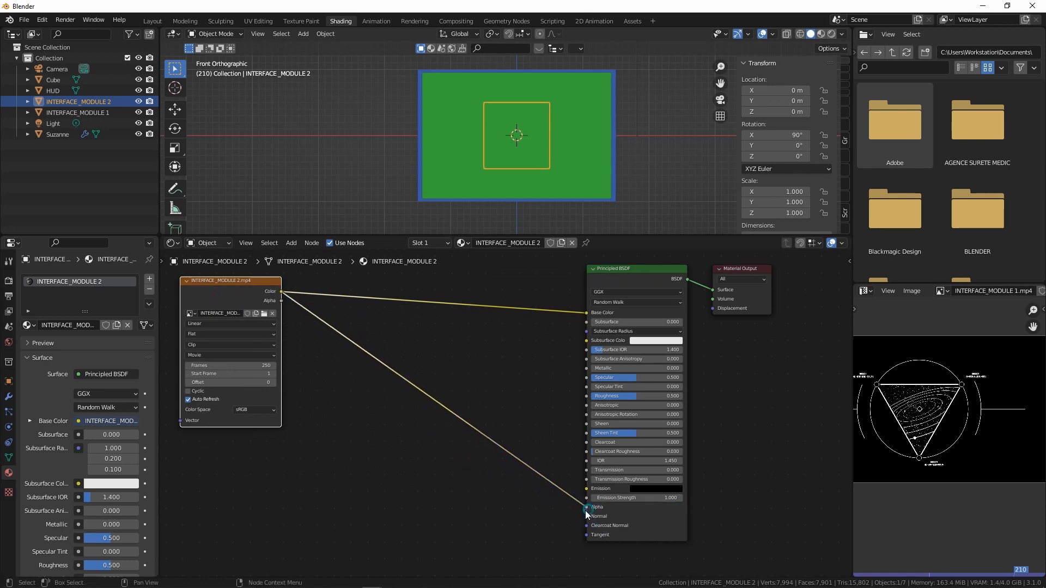
Link the texture's Color output to Emission Strength and set the Emission colour to bright blue (R 0.010, G 0.511, B 1)
drag(281, 291, 590, 500)
scroll(681, 500, up, 2)
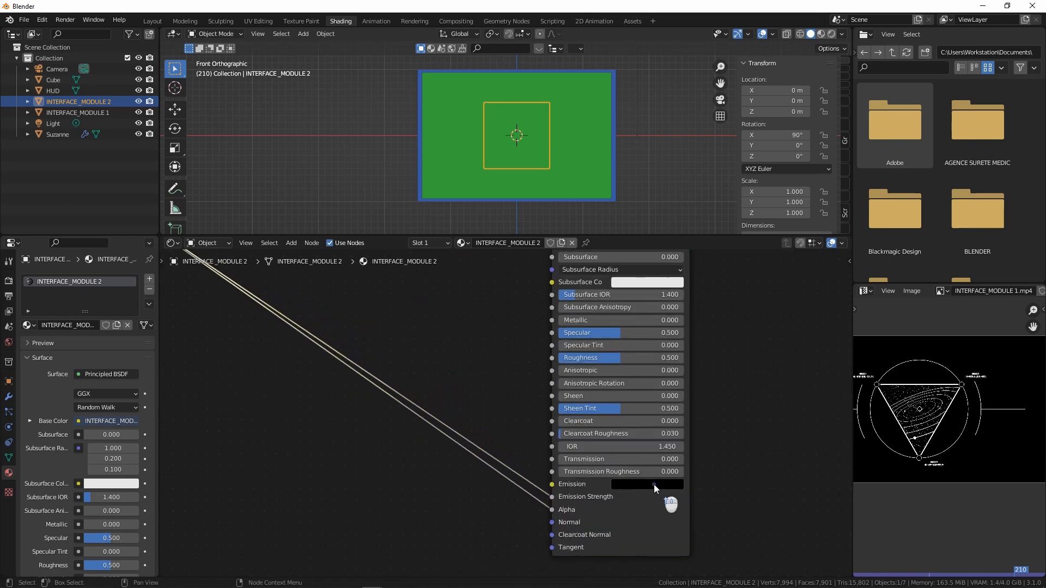
click(652, 482)
drag(710, 401, 698, 272)
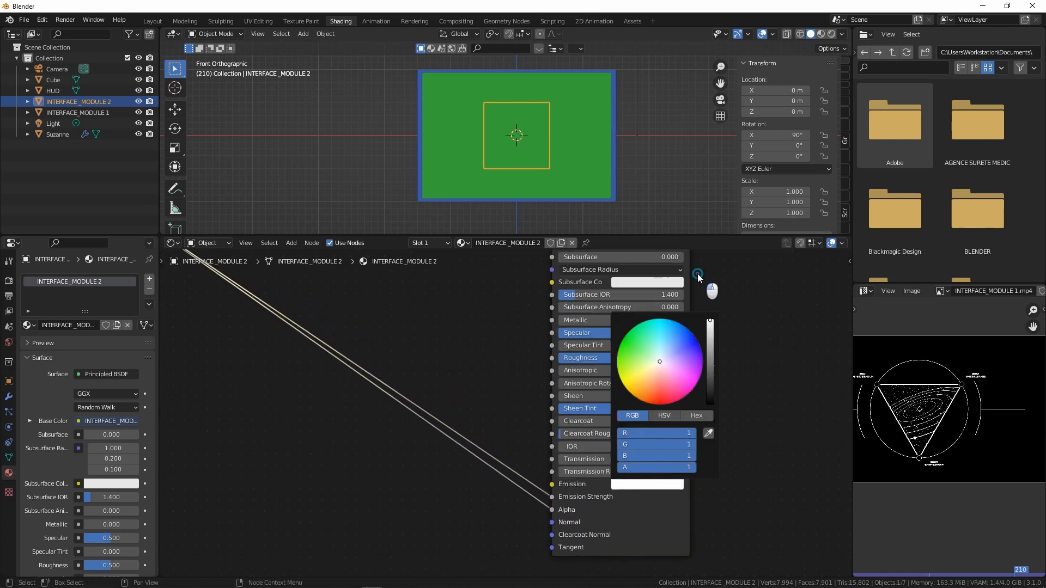
click(671, 325)
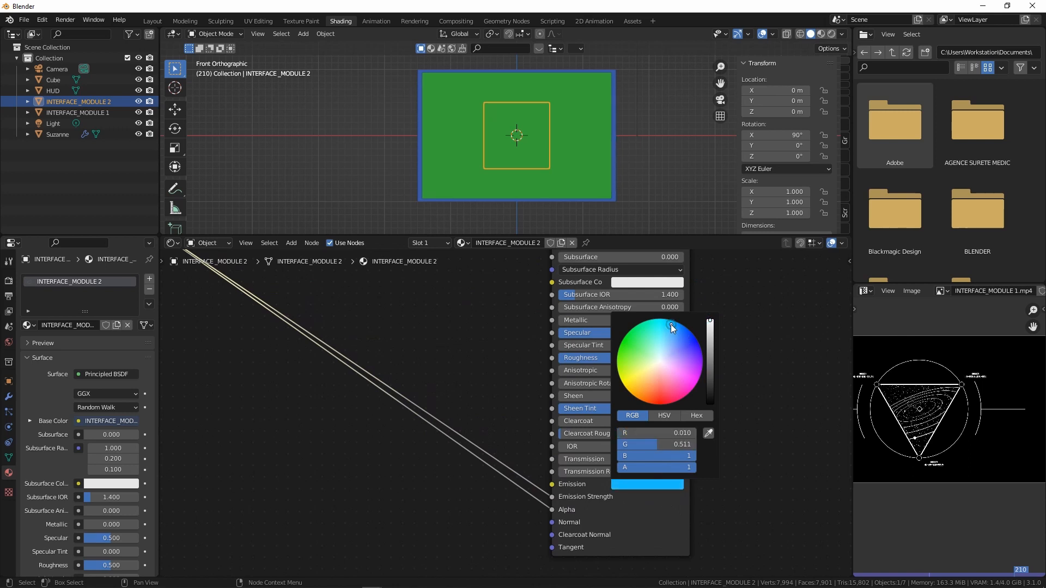
In rendered shading, move the INTERFACE_MODULE 2 plane to about X 0.79 m, Z -0.40 m and scale it to about 0.67
middle_drag(456, 381, 492, 406)
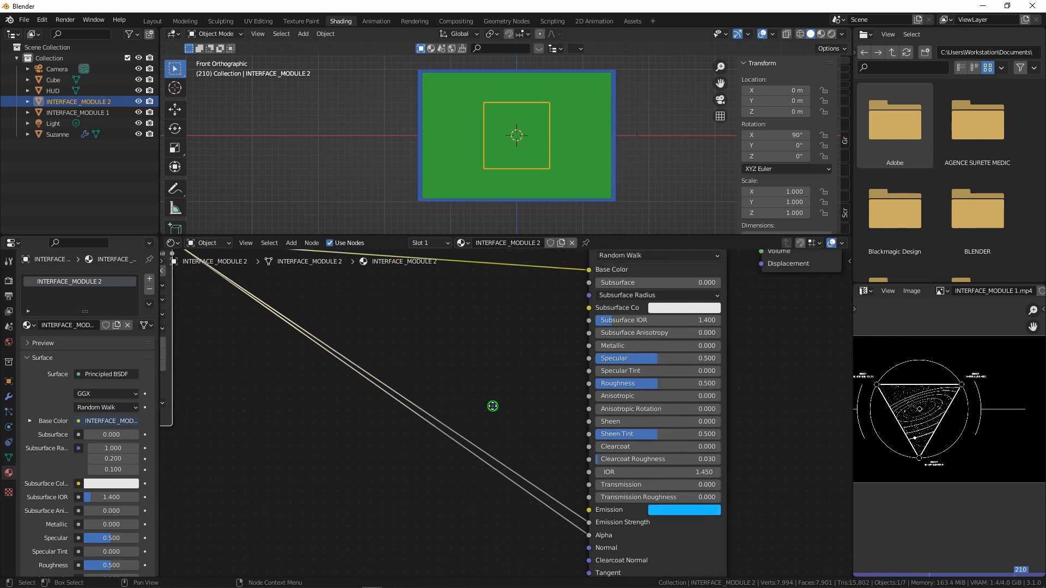
click(832, 35)
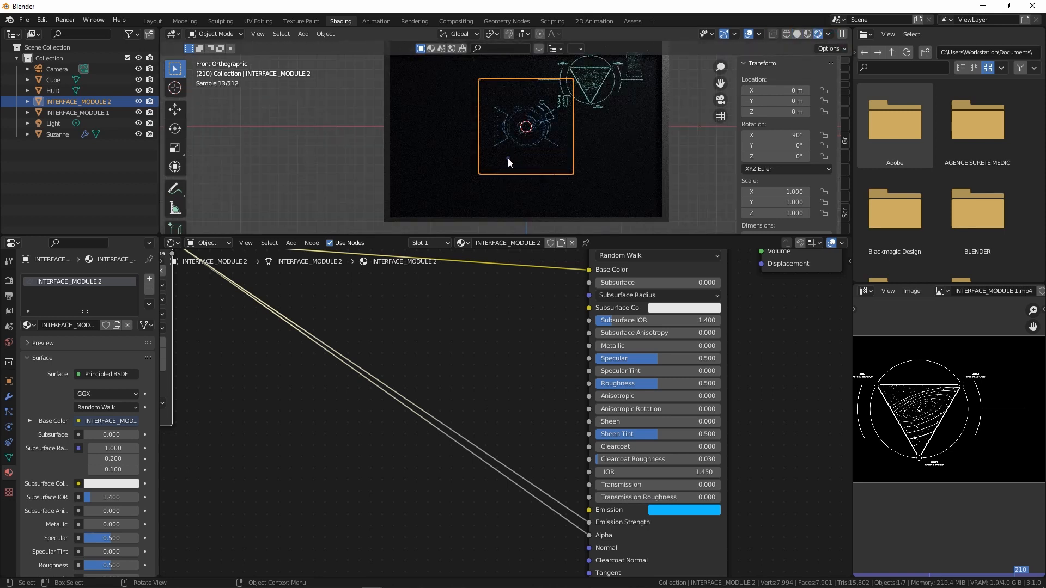
key(g)
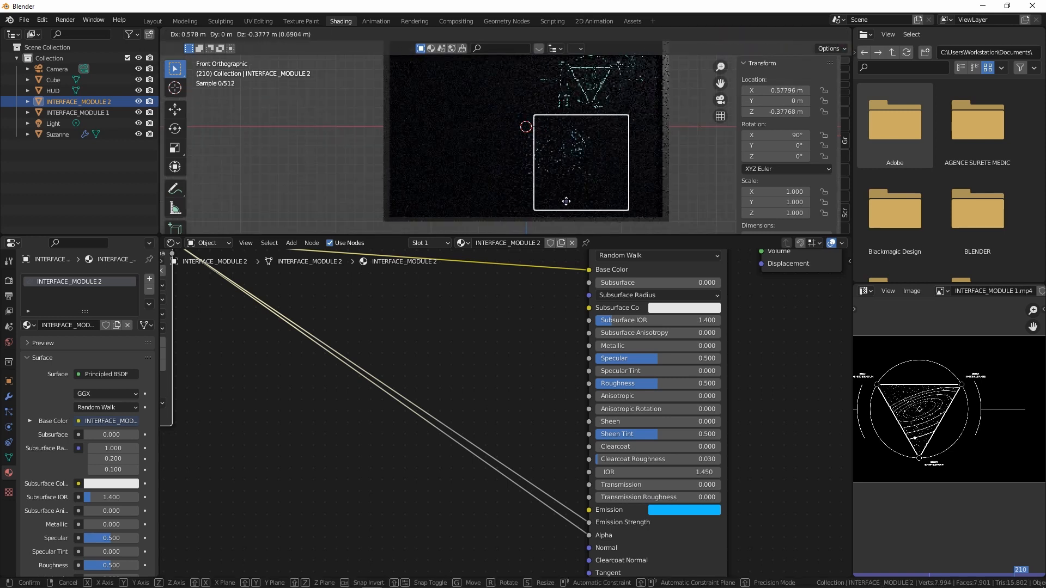
click(584, 203)
key(s)
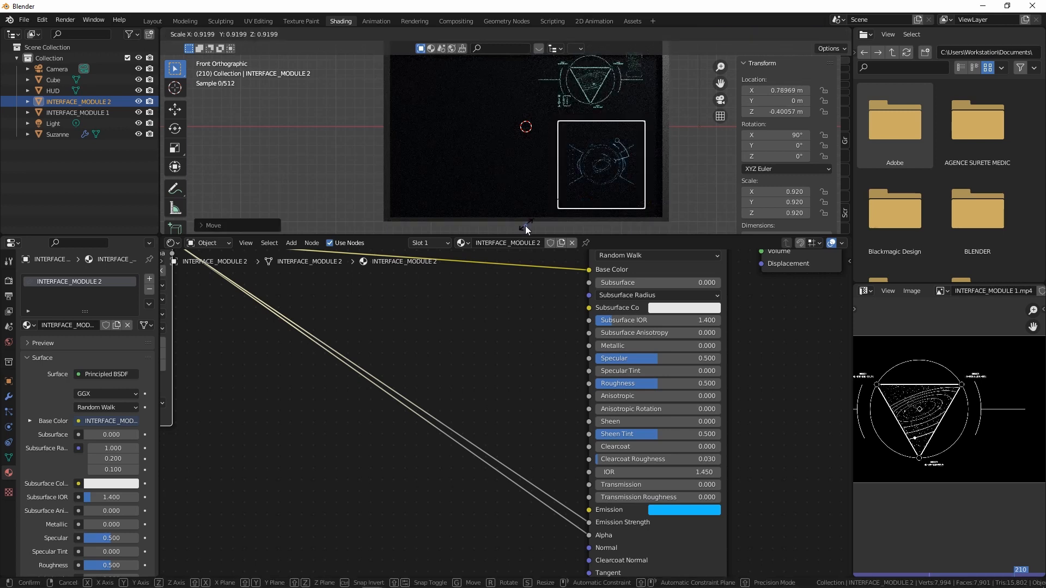
click(549, 211)
Insert a Math node into the link between the texture's Color output and the Emission Strength input
scroll(405, 467, down, 2)
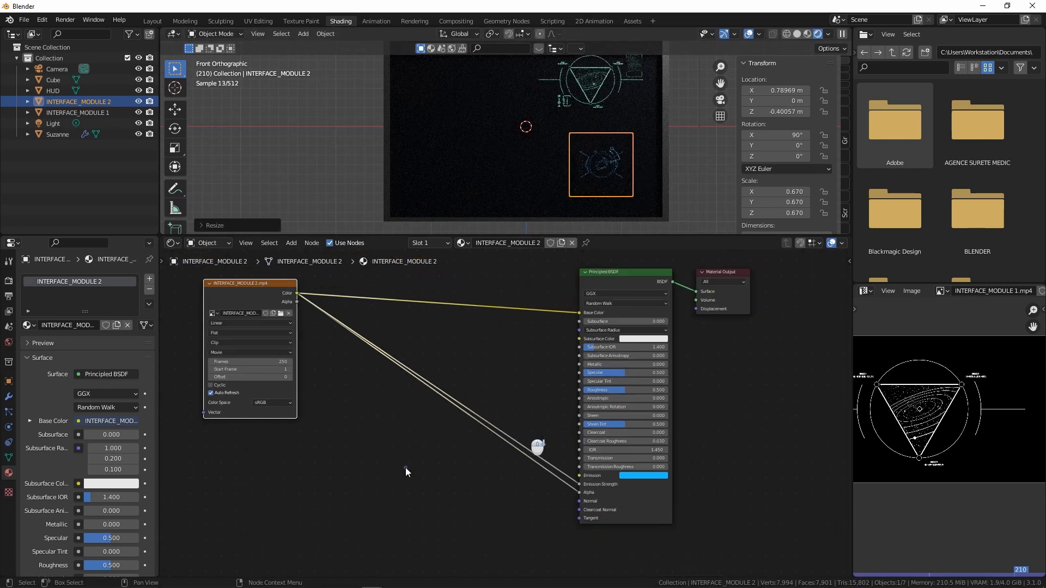
scroll(395, 468, up, 1)
key(shift+a)
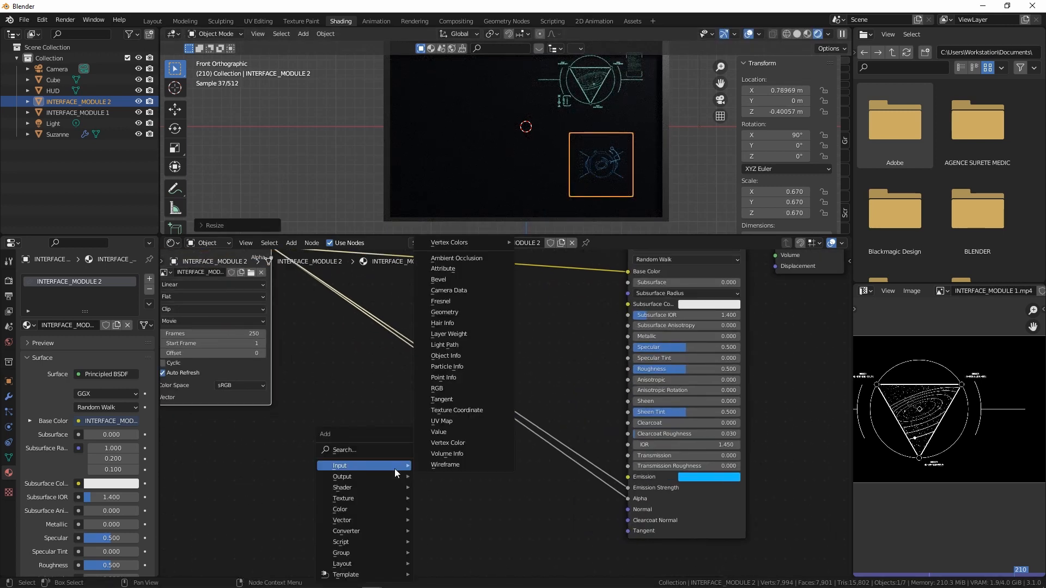
mouse_move(374, 530)
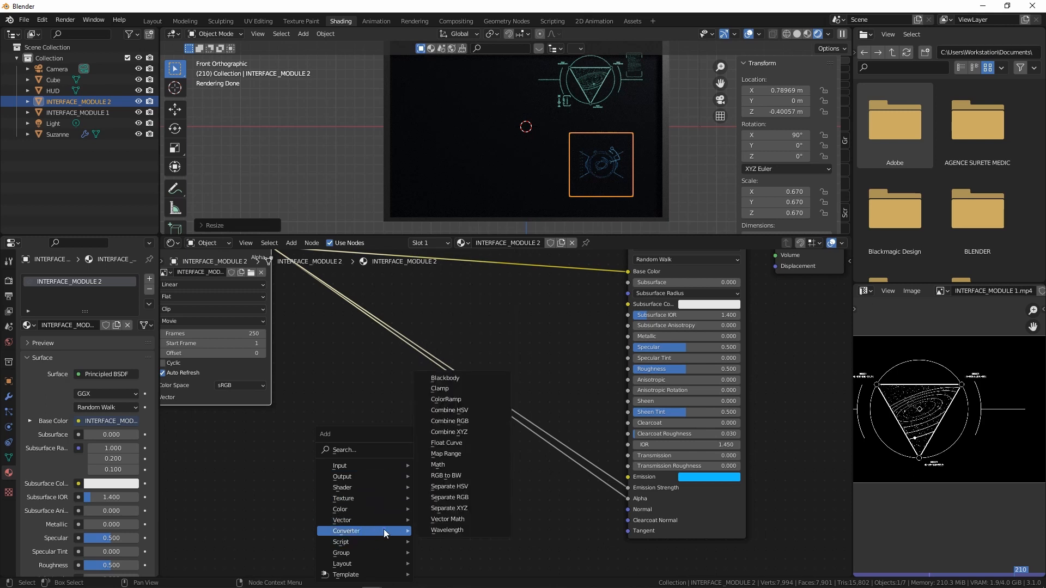
click(449, 468)
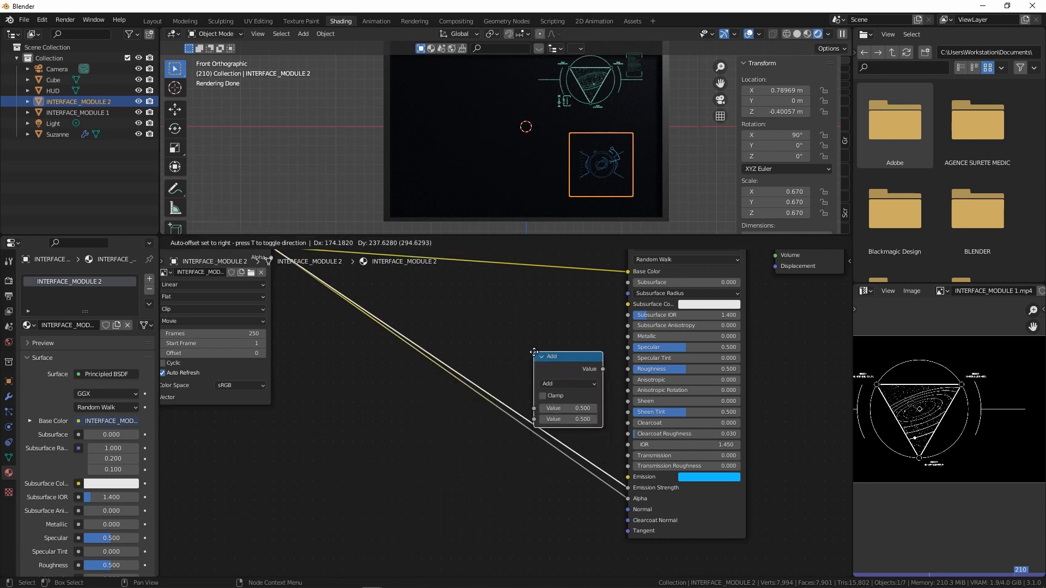
click(520, 354)
Set the Math node's operation to Multiply with a value of 6
click(549, 383)
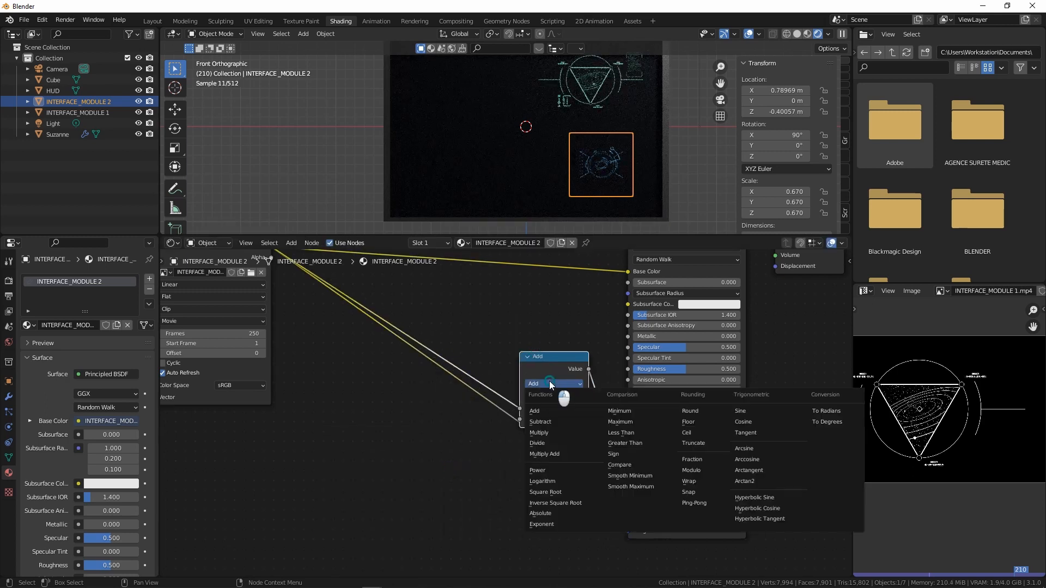
click(547, 432)
drag(554, 423, 584, 406)
Darken the world background colour to near black with R, G and B at 0.003
mouse_move(576, 193)
middle_down()
mouse_move(619, 169)
mouse_move(574, 180)
middle_up()
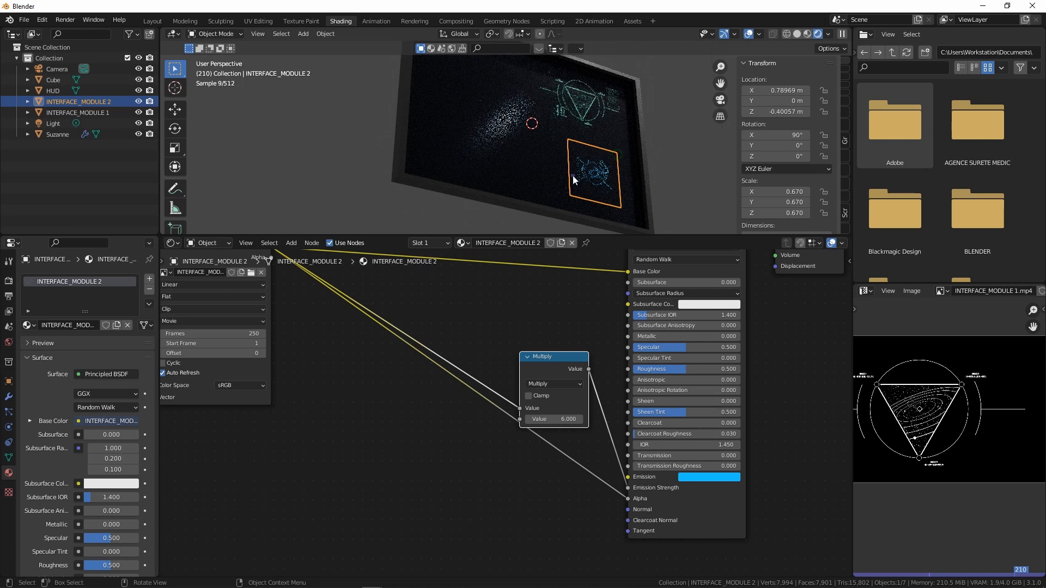
click(9, 344)
click(90, 349)
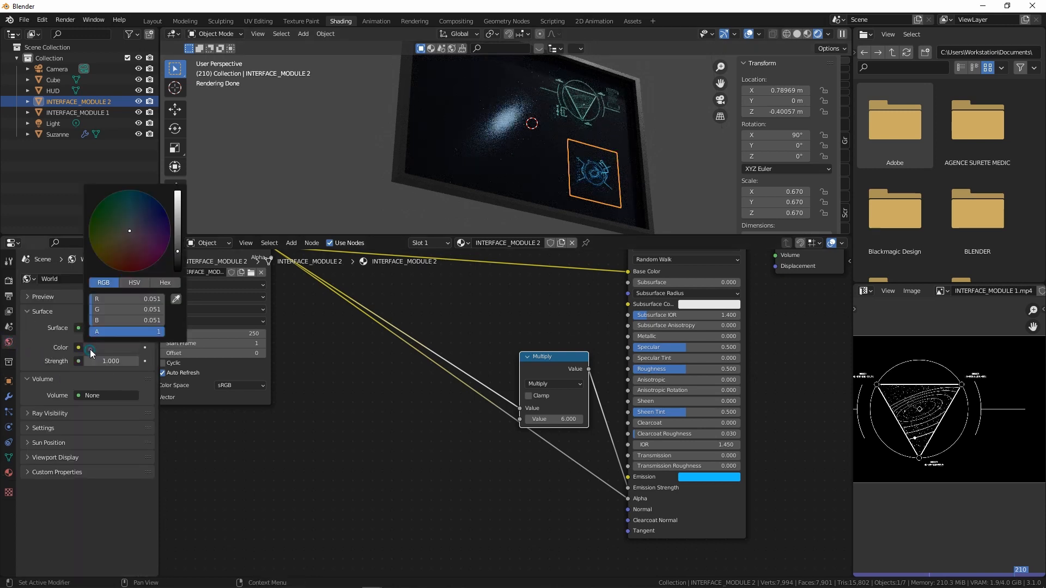
drag(177, 207, 175, 267)
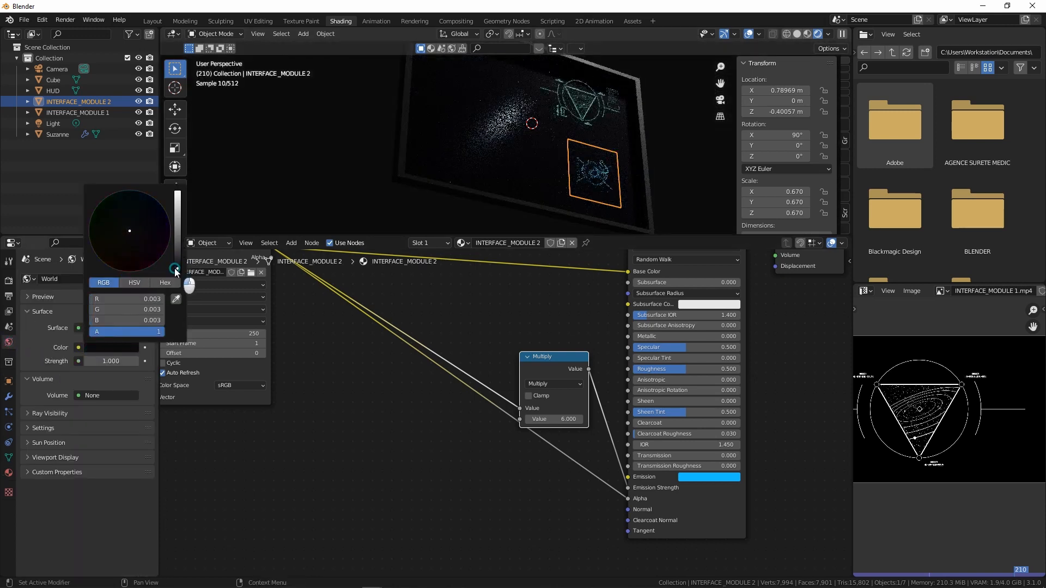
mouse_move(546, 155)
middle_down()
mouse_move(561, 170)
mouse_move(550, 154)
middle_up()
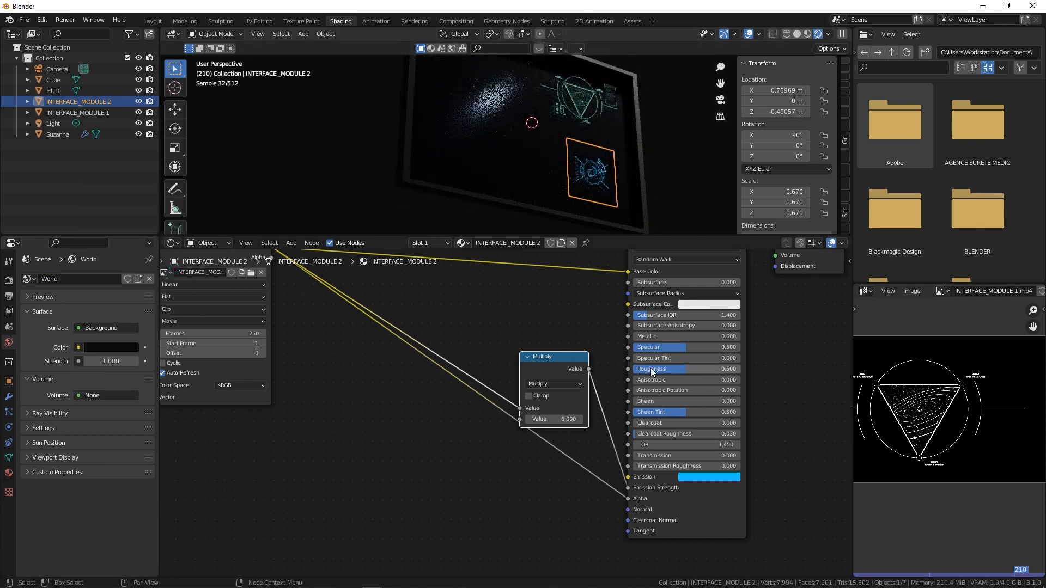
Examine the HUD object's SCREEN material nodes and how the glass renders from several angles
click(57, 91)
scroll(582, 310, up, 1)
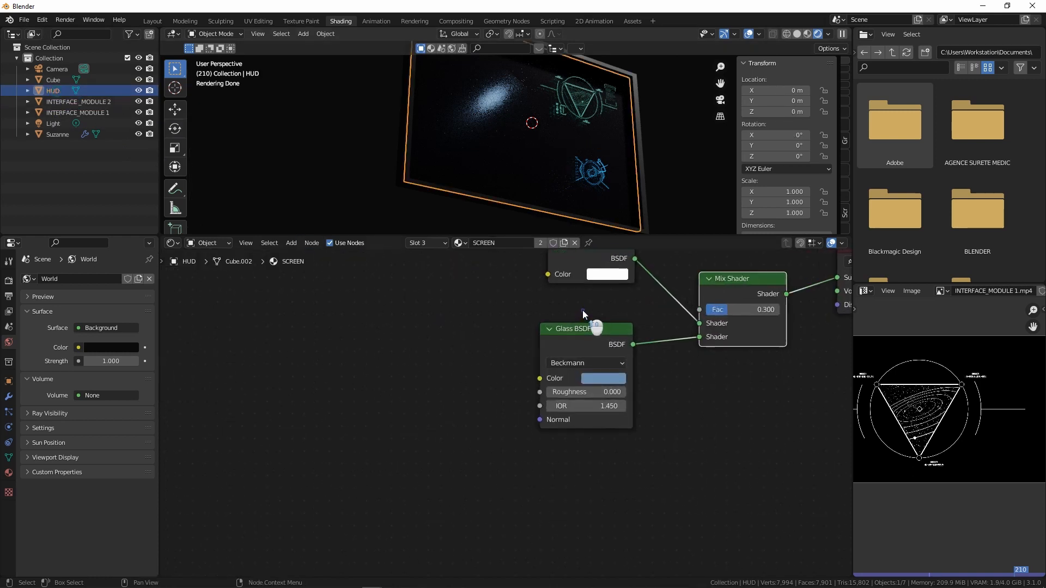
scroll(594, 376, up, 1)
scroll(562, 392, up, 1)
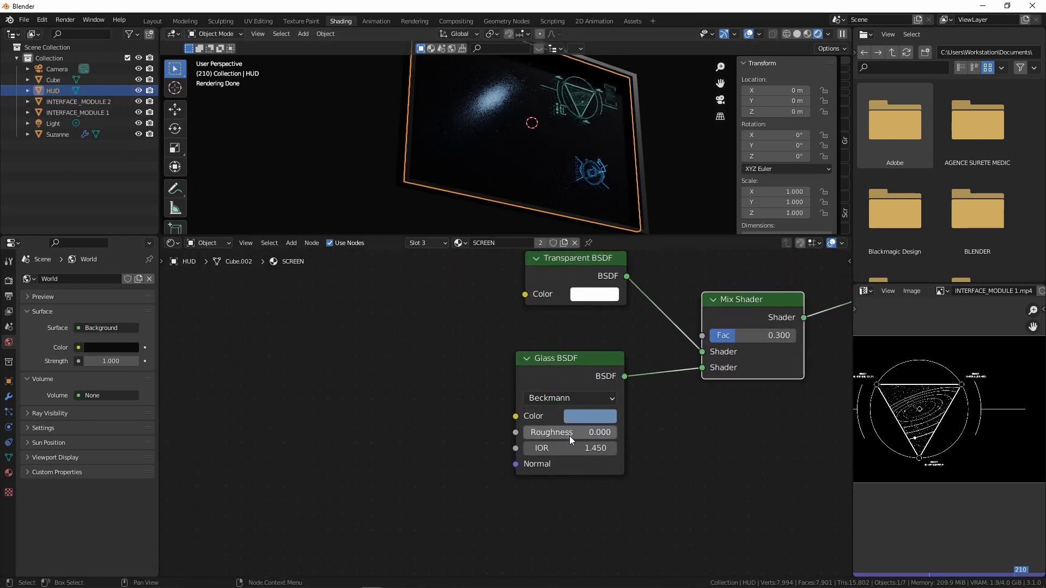
middle_drag(606, 351, 561, 403)
scroll(427, 153, up, 1)
middle_drag(492, 111, 413, 139)
scroll(456, 197, down, 2)
scroll(518, 115, up, 3)
middle_drag(517, 115, 557, 93)
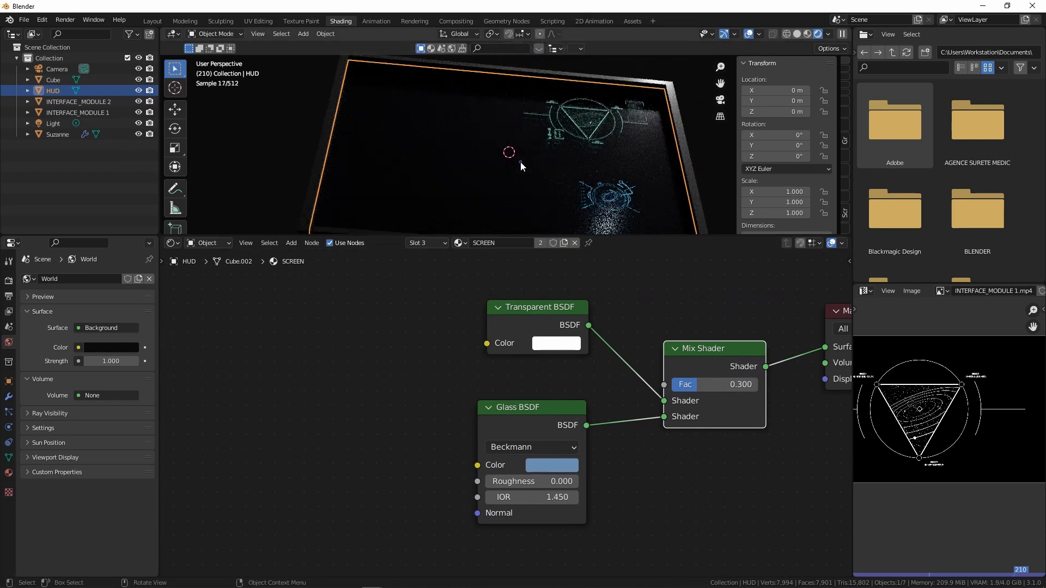
middle_drag(520, 162, 544, 151)
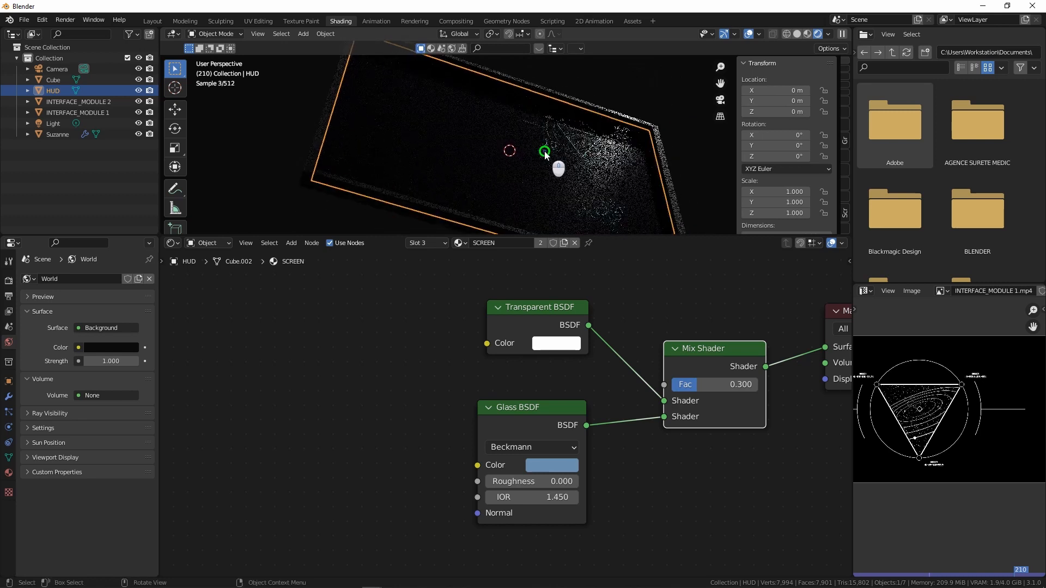
Hide the Cube monitor frame in the viewport
click(139, 80)
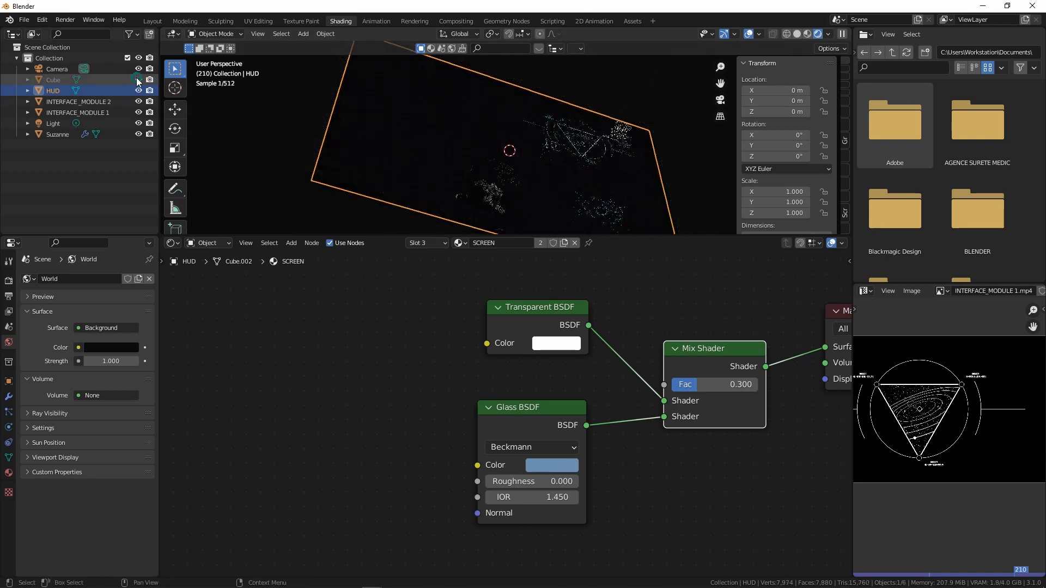
middle_drag(488, 137, 539, 186)
scroll(540, 179, down, 2)
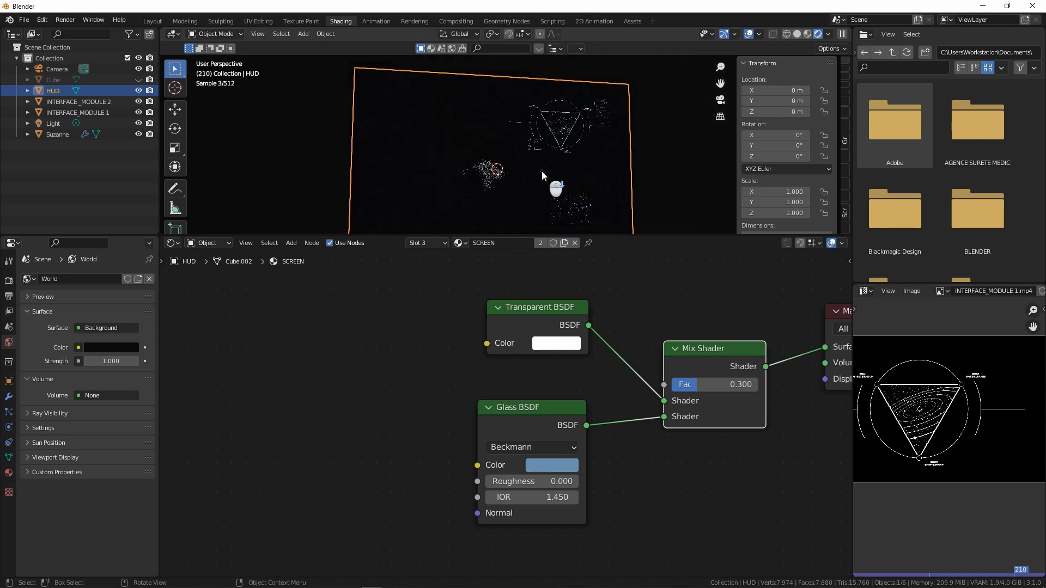
In front view, move the INTERFACE_MODULE 2 plane to about X 0.92 m, Z -0.02 m
click(50, 112)
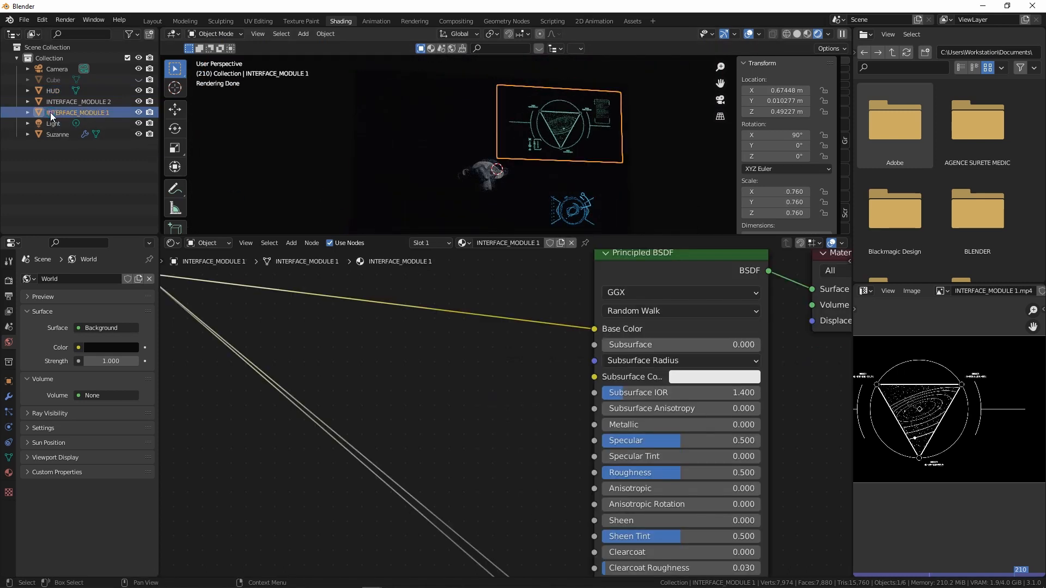
click(55, 101)
key(KP_1)
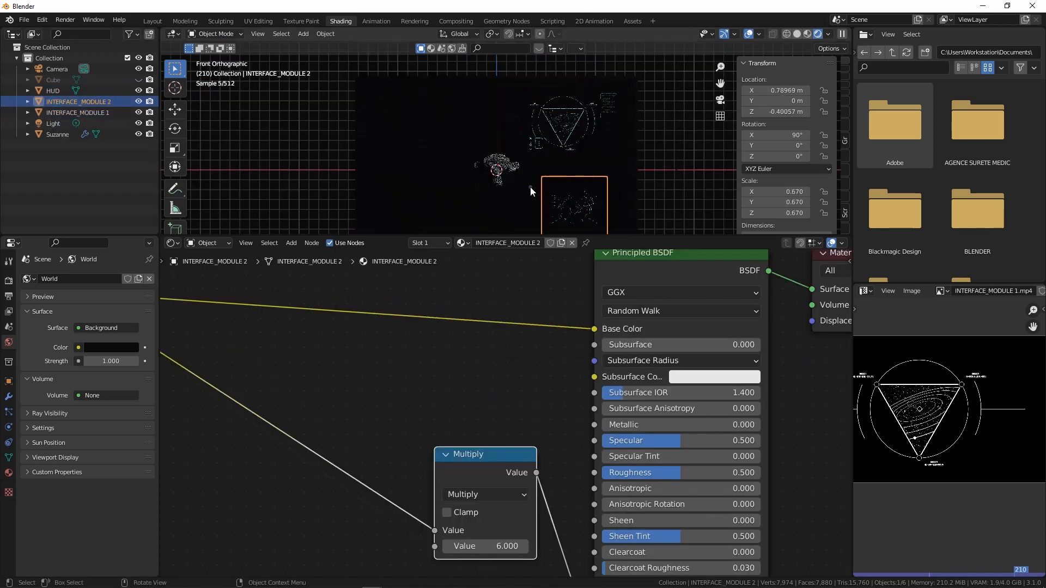
drag(584, 212, 596, 171)
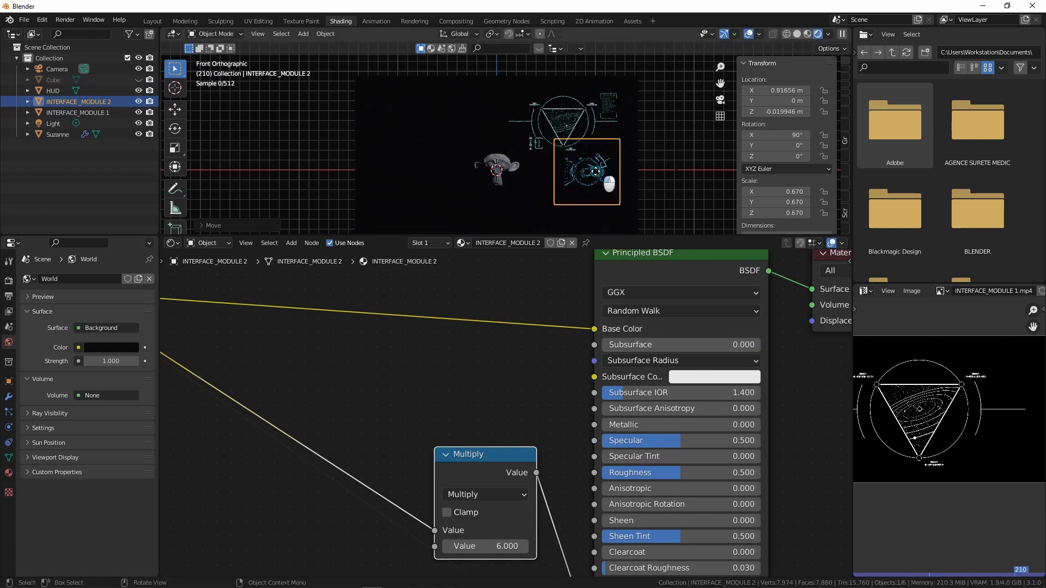
Copy the turquoise Emission colour from INTERFACE_MODULE 1's material to INTERFACE_MODULE 2's material and hide the viewport overlays
click(57, 111)
scroll(646, 398, down, 3)
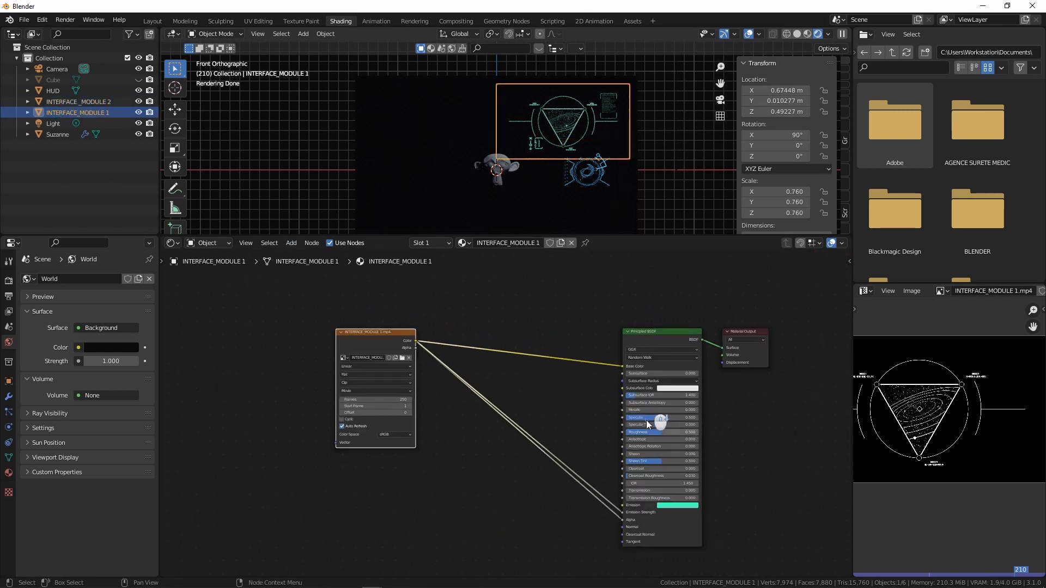
scroll(685, 512, up, 5)
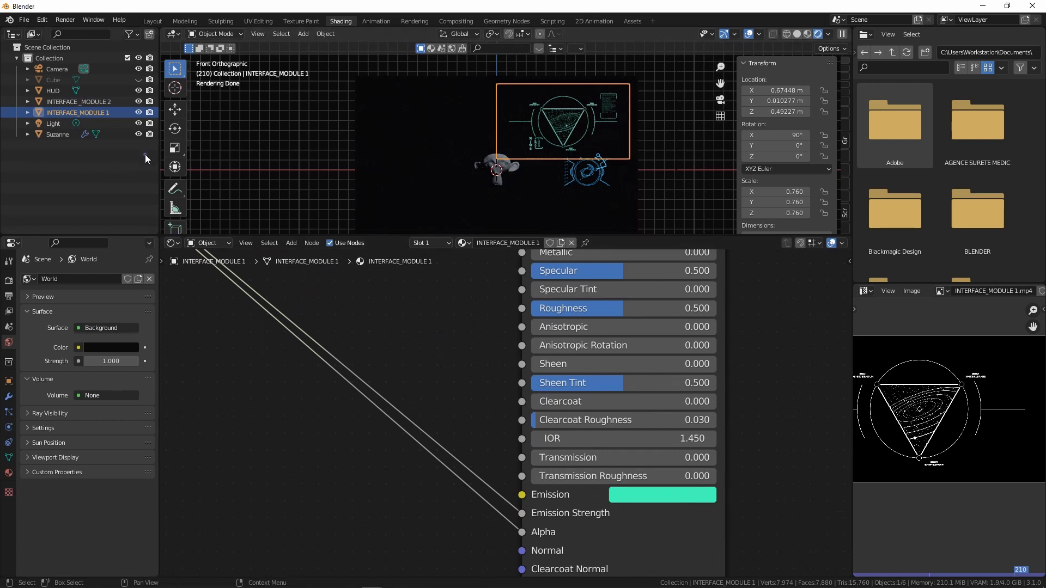
click(106, 102)
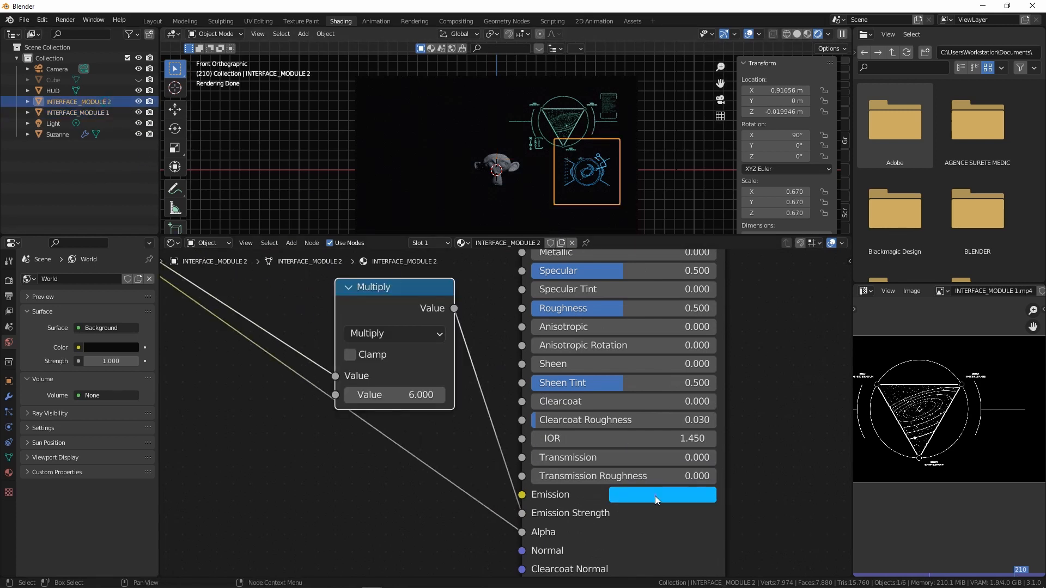
key(ctrl+v)
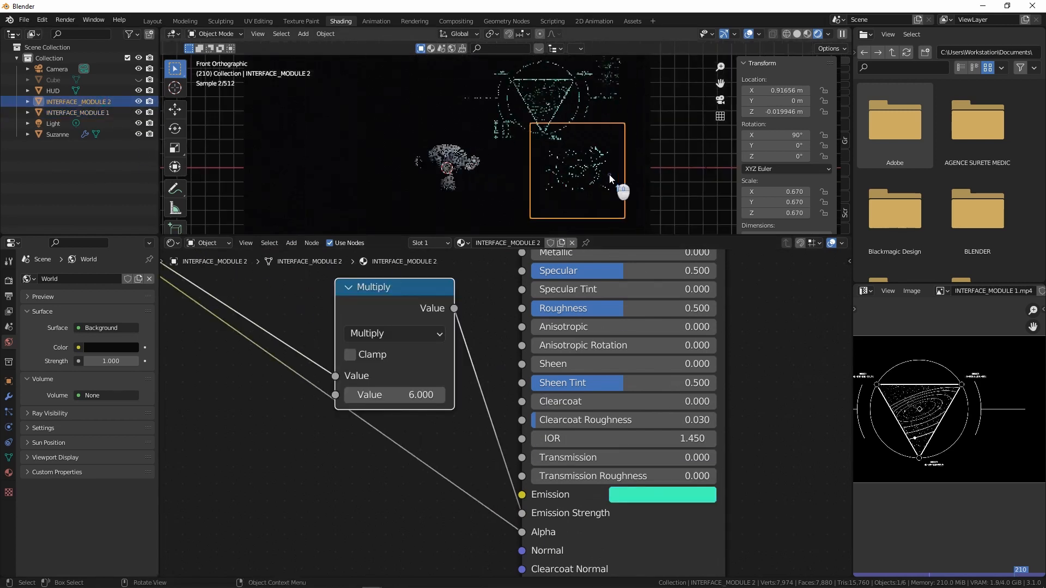
click(749, 34)
middle_drag(643, 161, 620, 155)
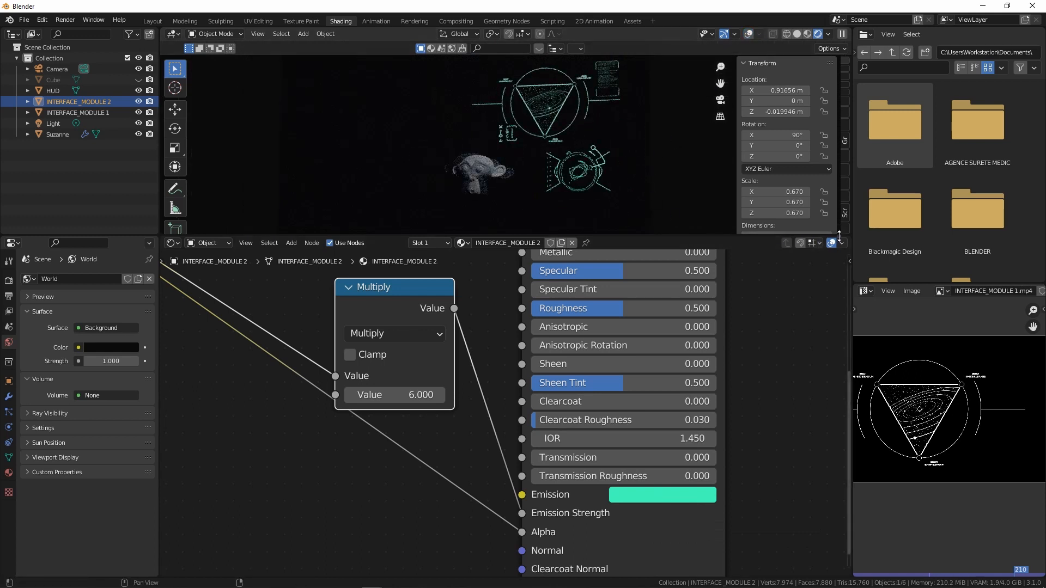
Enable Cyclic on INTERFACE_MODULE 2's movie texture and show the scene in front view with solid shading
scroll(561, 369, down, 6)
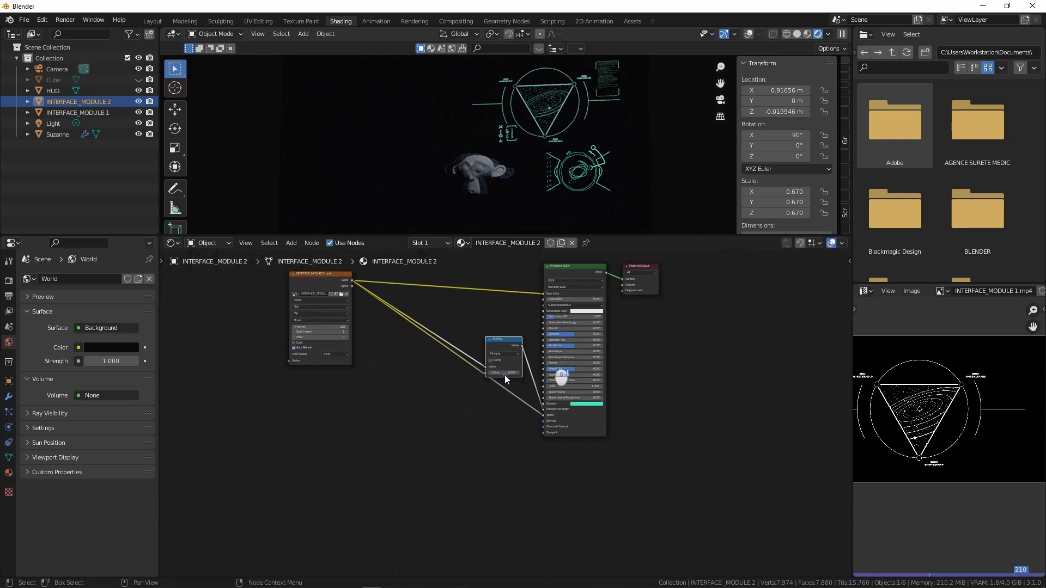
scroll(372, 425, up, 6)
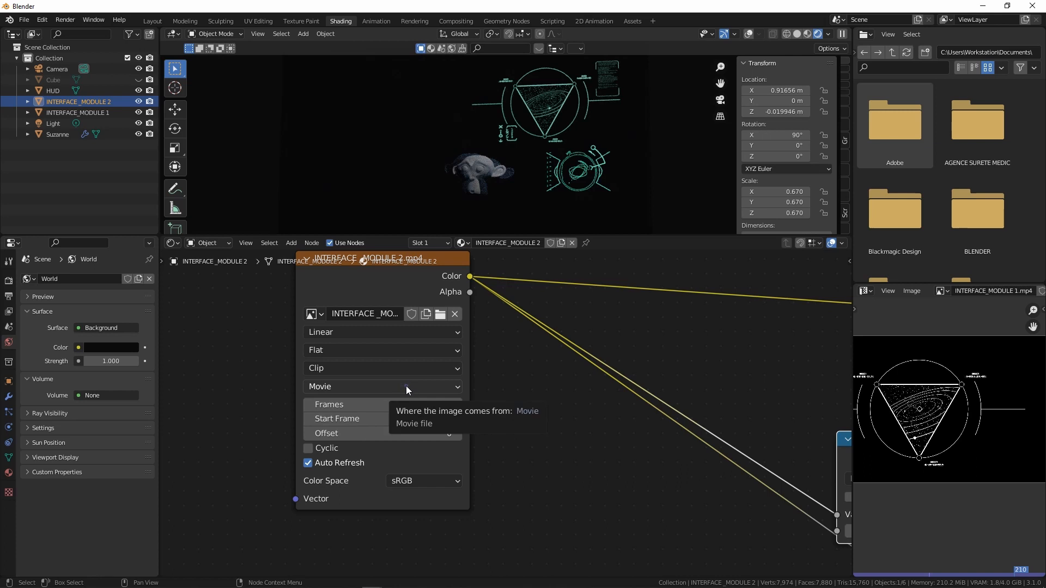
click(309, 448)
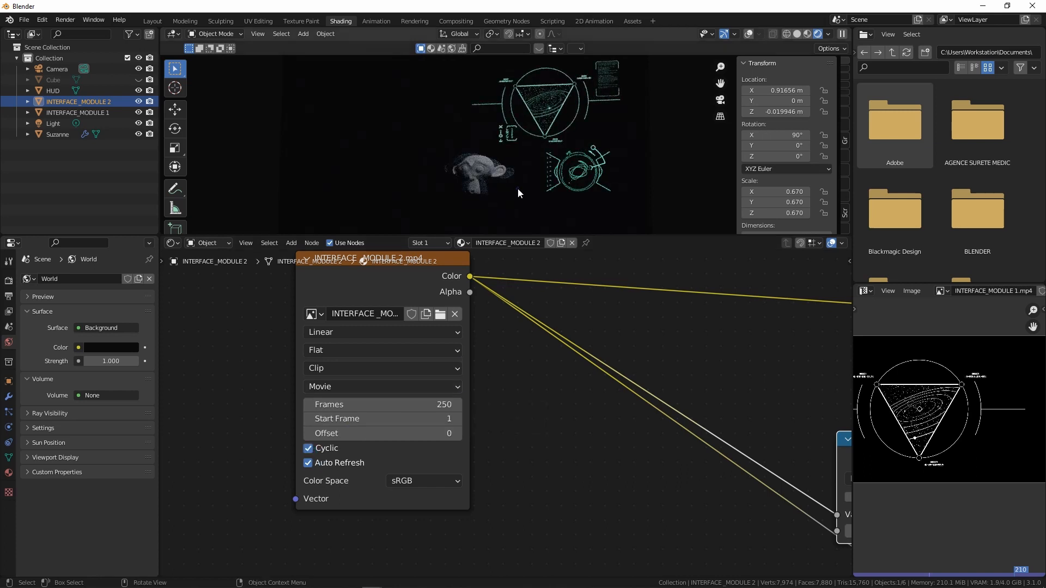
key(KP_1)
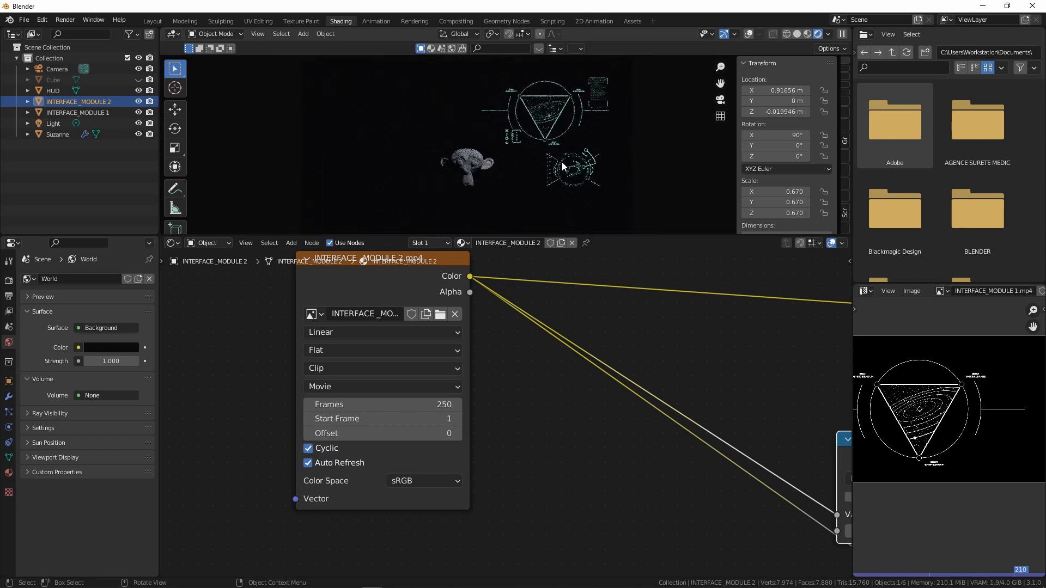
click(795, 34)
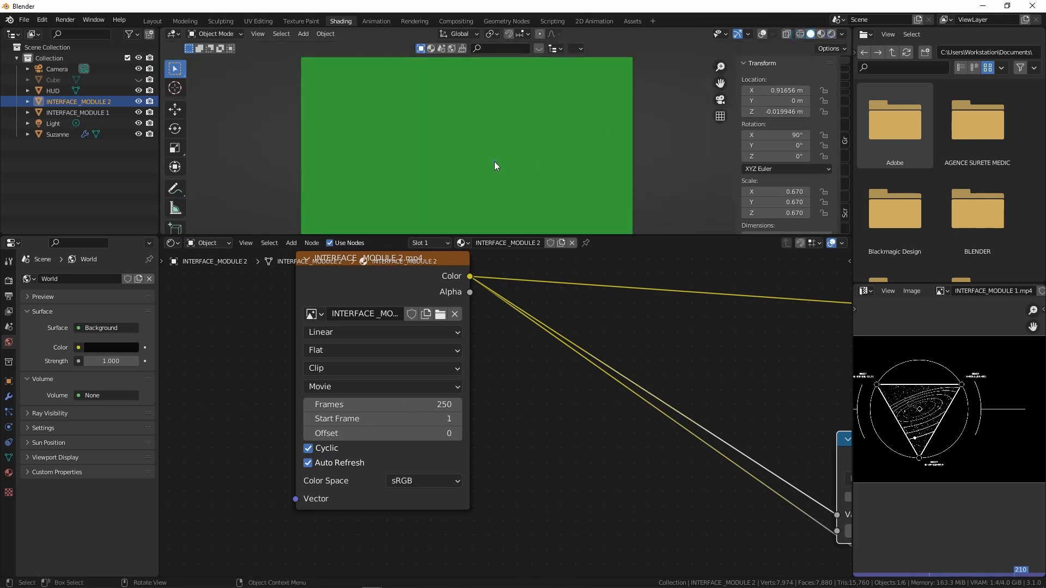
Import GUMROAD 3.mp4 from the GUMRAOD folder as an image plane
scroll(499, 158, down, 2)
key(shift+a)
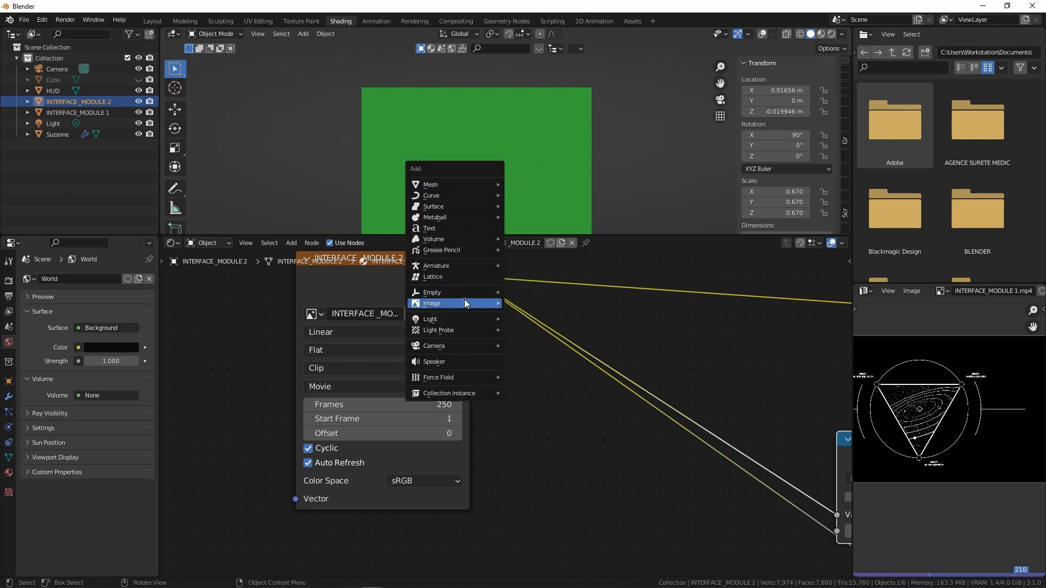
mouse_move(464, 303)
click(526, 325)
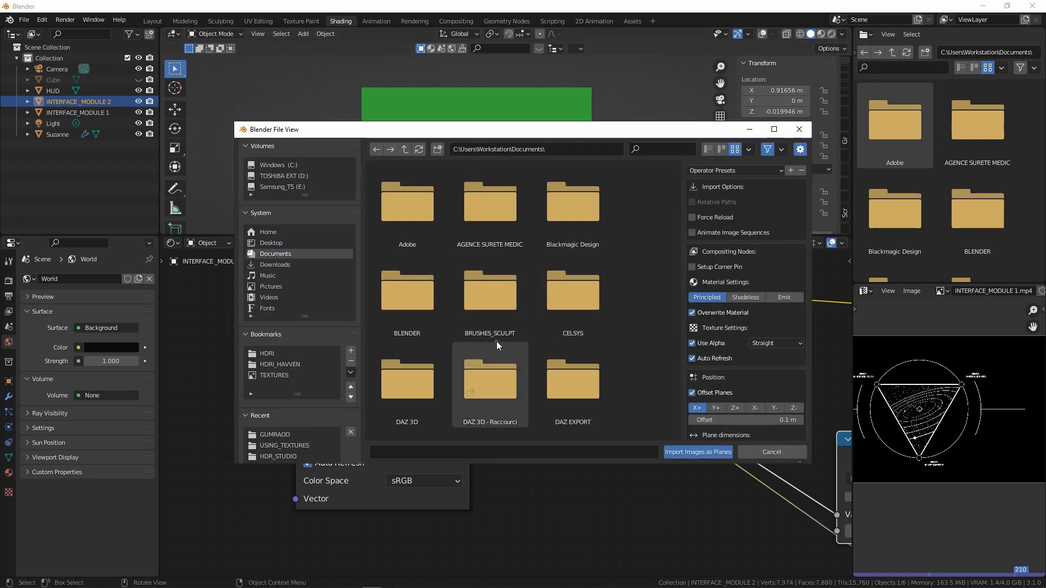
click(288, 436)
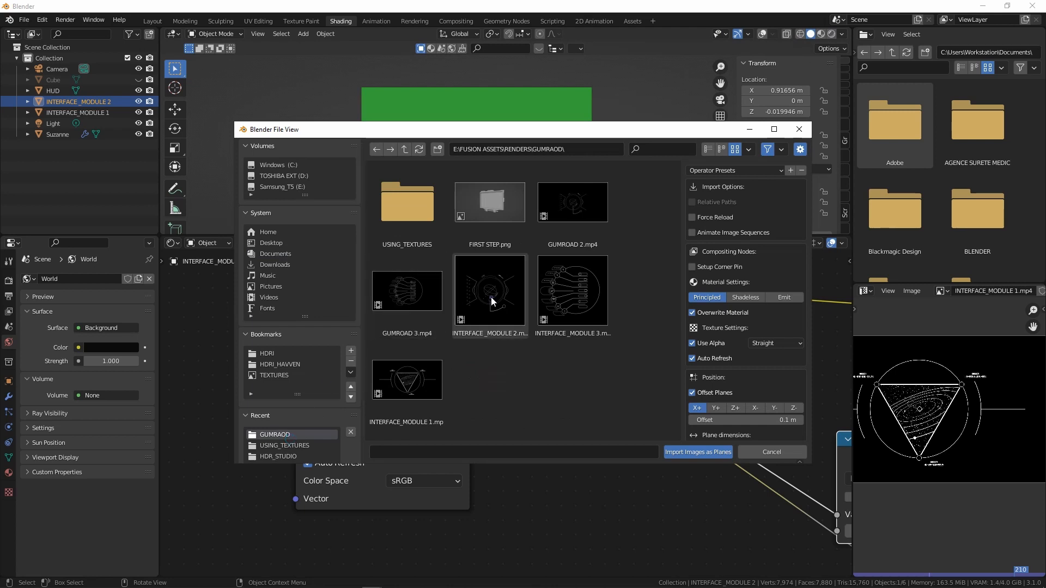
click(409, 285)
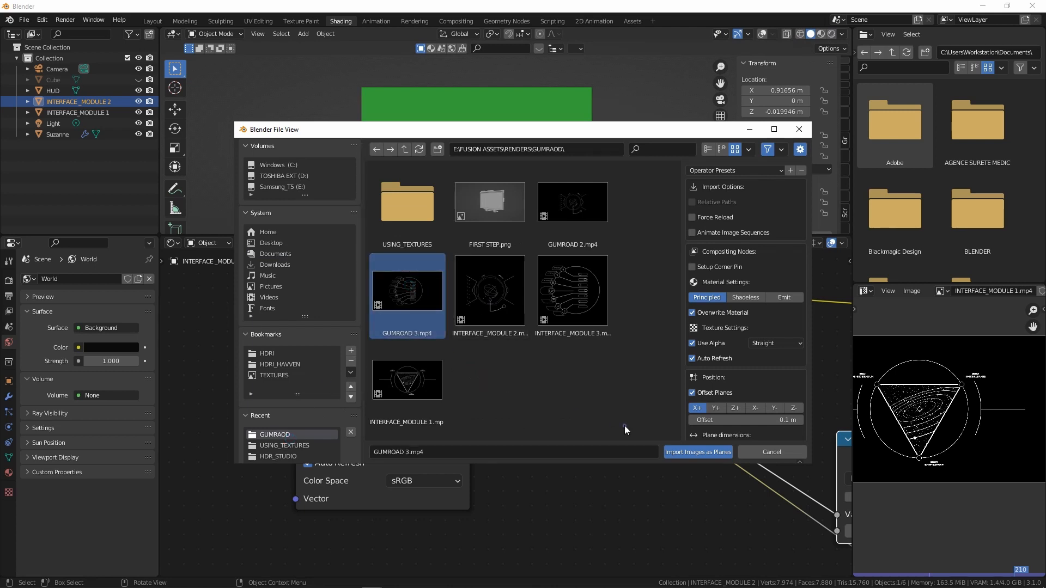
click(684, 449)
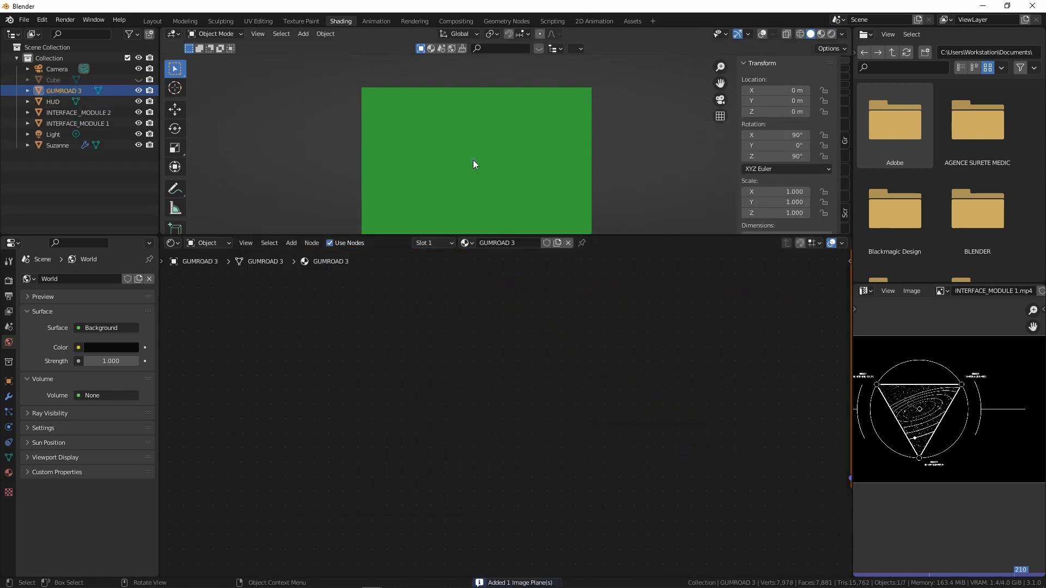
Show the viewport overlays again and set the GUMROAD 3 plane's Z rotation to 0°
click(762, 34)
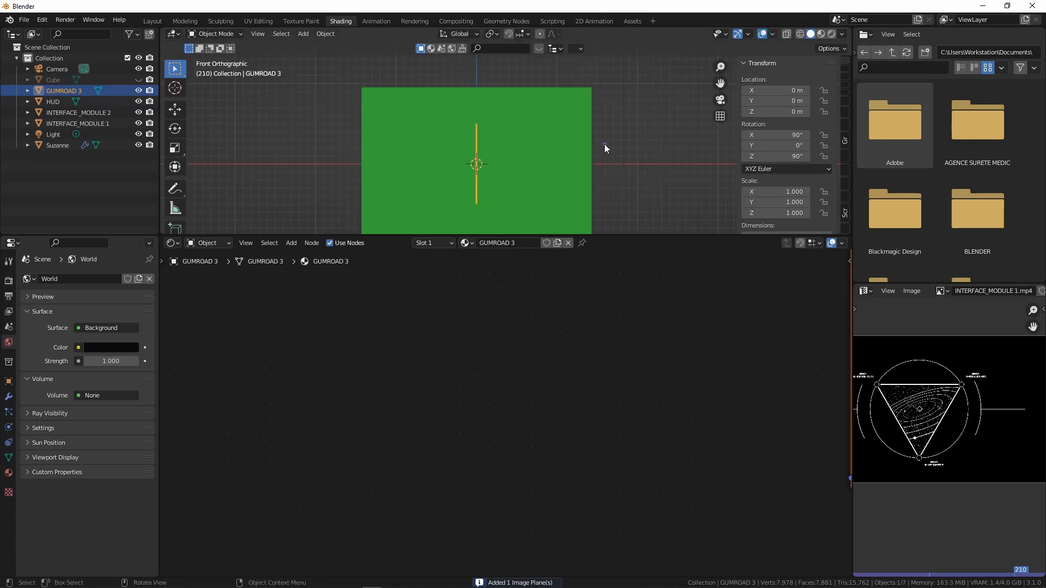
click(793, 156)
text(0)
key(Return)
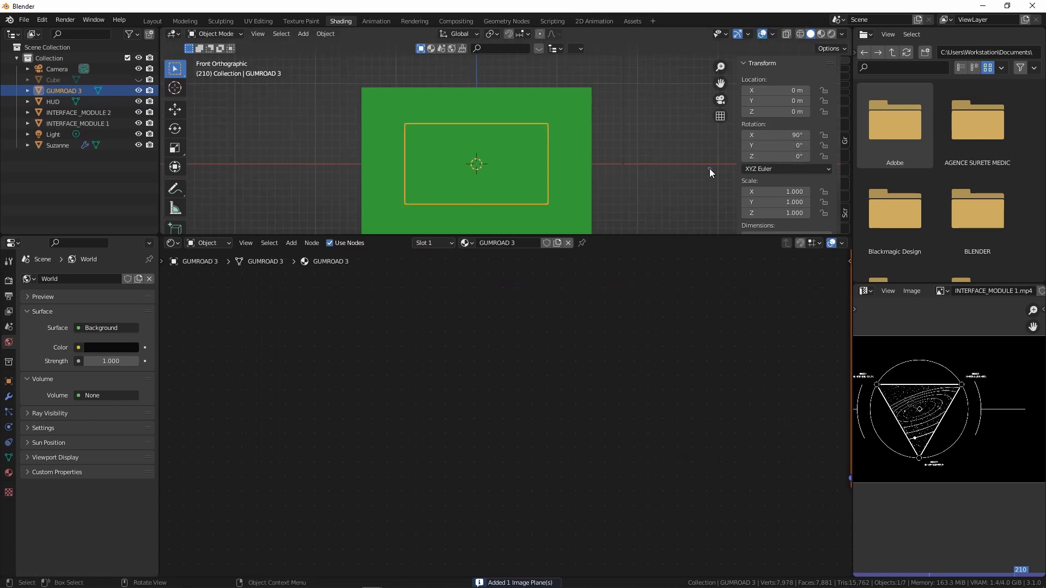
Delete the GUMROAD 3 plane
key(x)
click(496, 194)
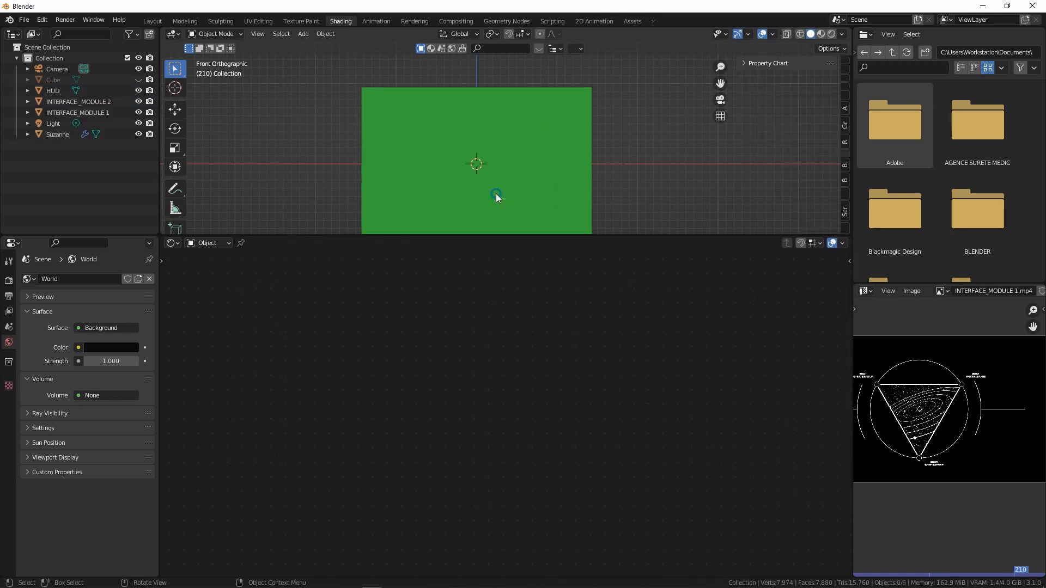
Import the INTERFACE_MODULE 3 video from the GUMRAOD folder as an image plane with the Principled material setting
key(shift+a)
mouse_move(495, 194)
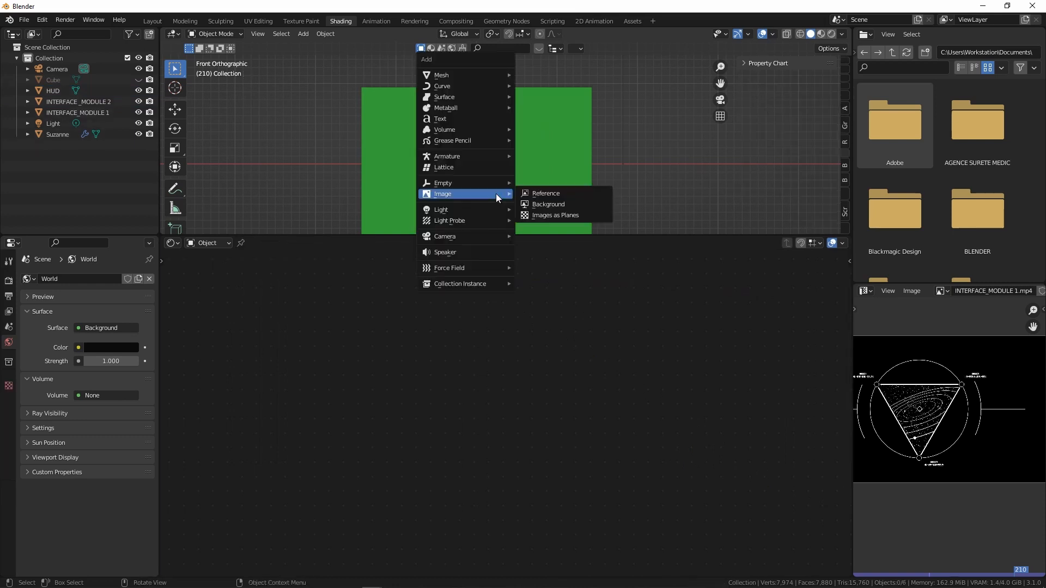
click(540, 215)
click(270, 433)
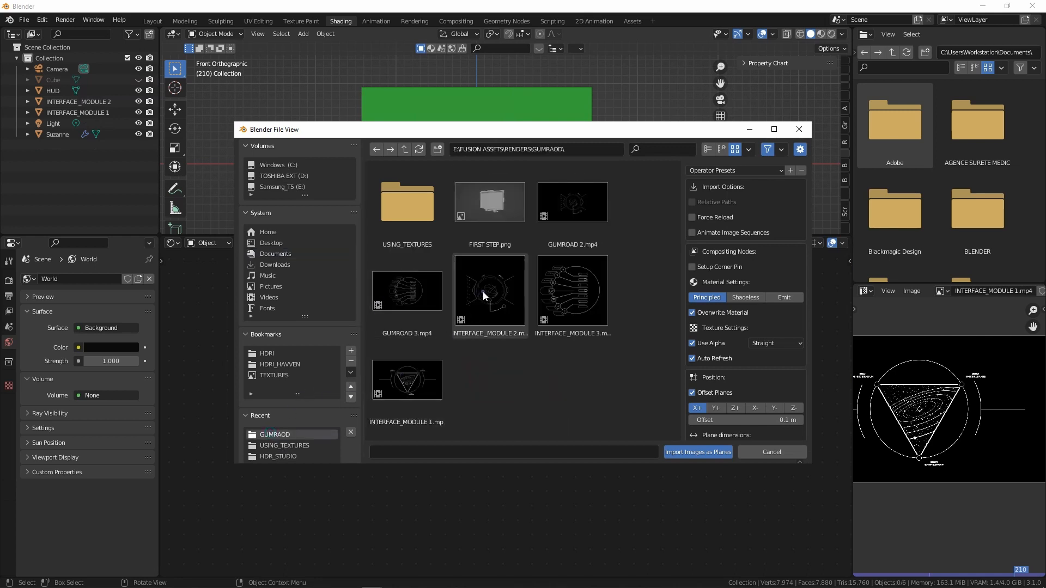
click(572, 301)
click(689, 457)
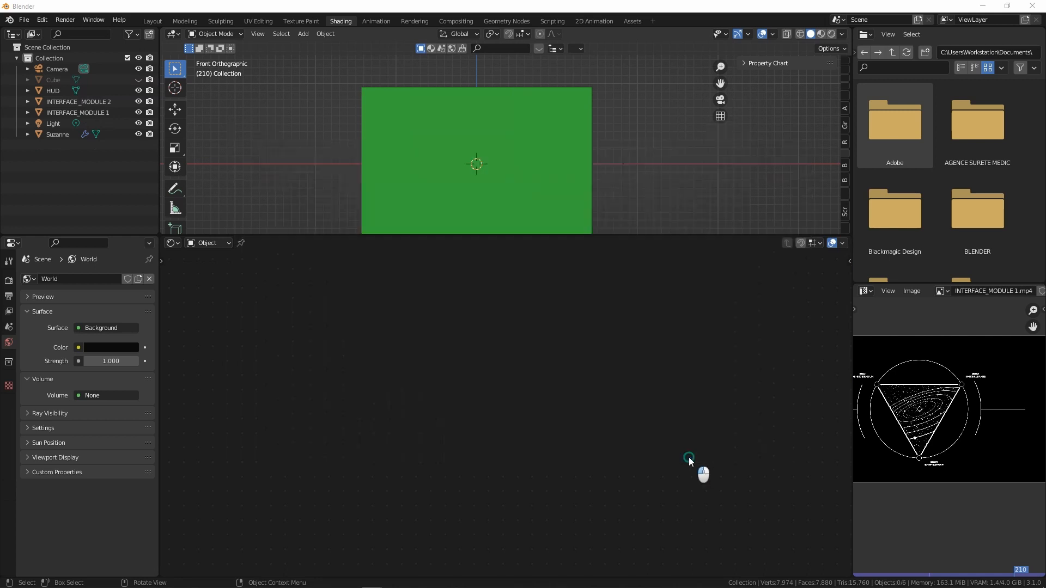
Set the INTERFACE_MODULE 3 plane's Z rotation to 0°
click(770, 156)
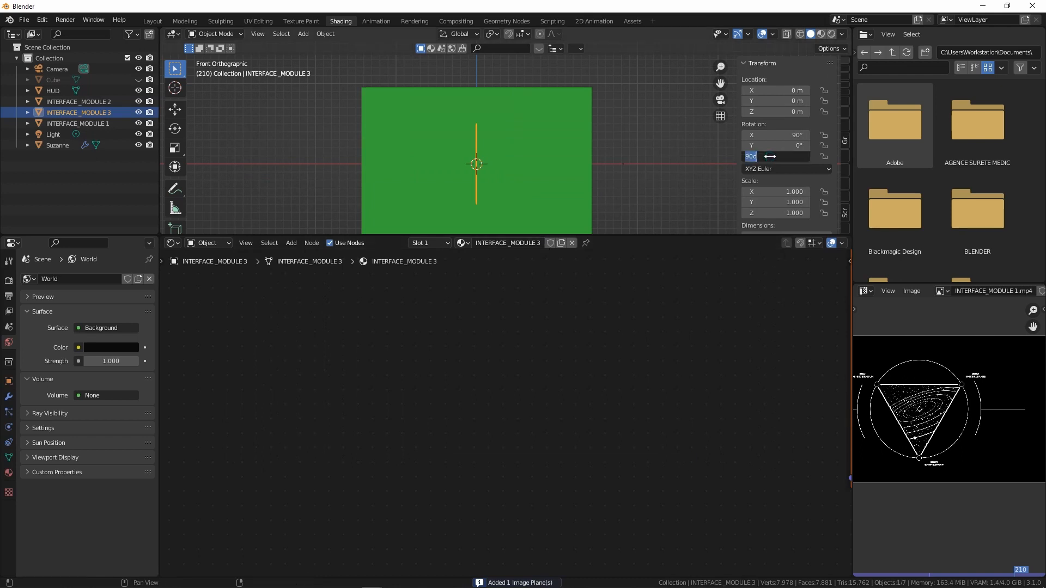
text(0)
key(Return)
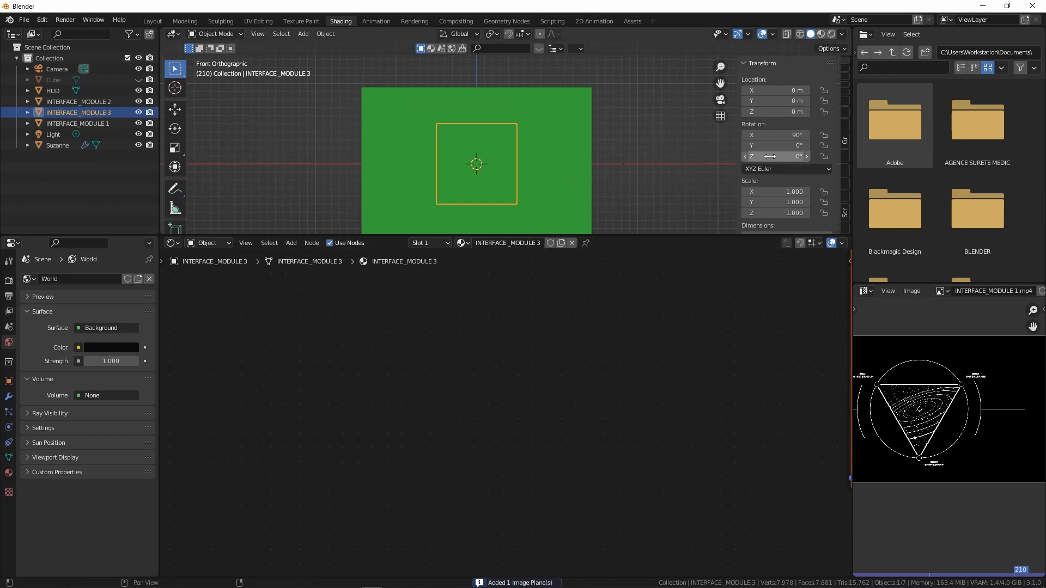
Switch the viewport to rendered shading and move the INTERFACE_MODULE 3 plane to about X -0.805 m, Z -0.318 m on the monitor
click(829, 33)
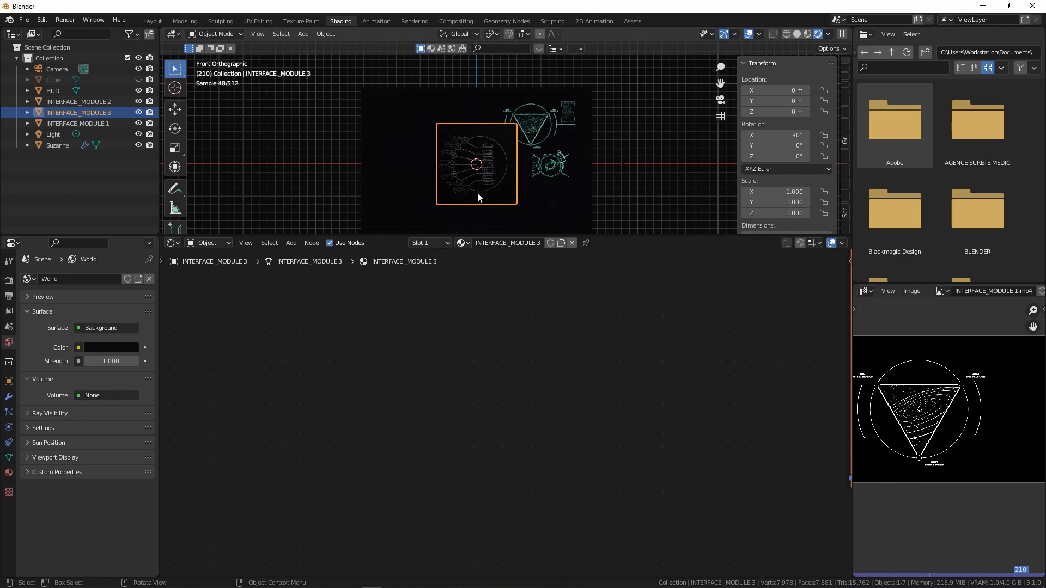
key(g)
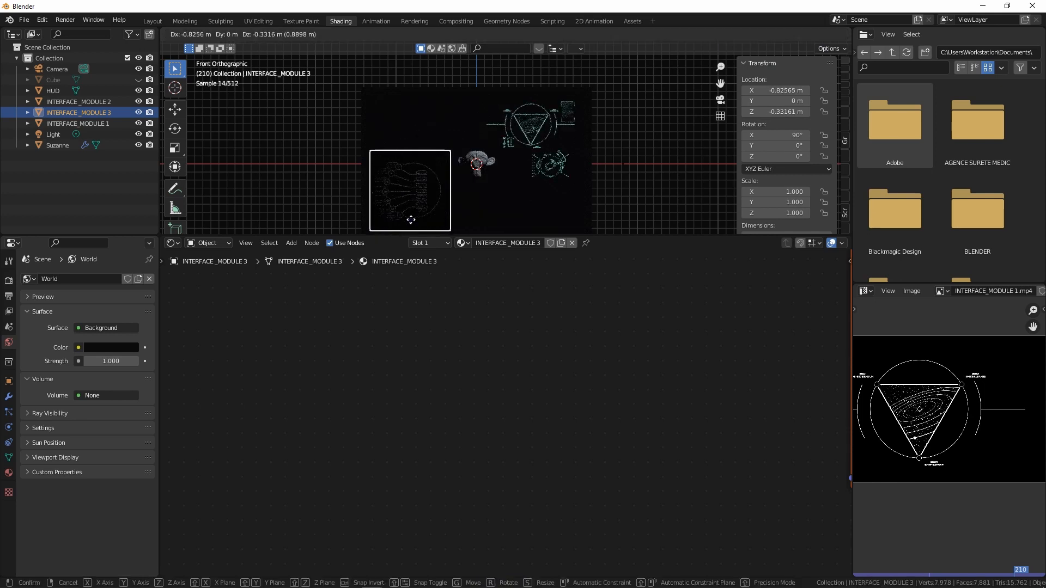
click(412, 219)
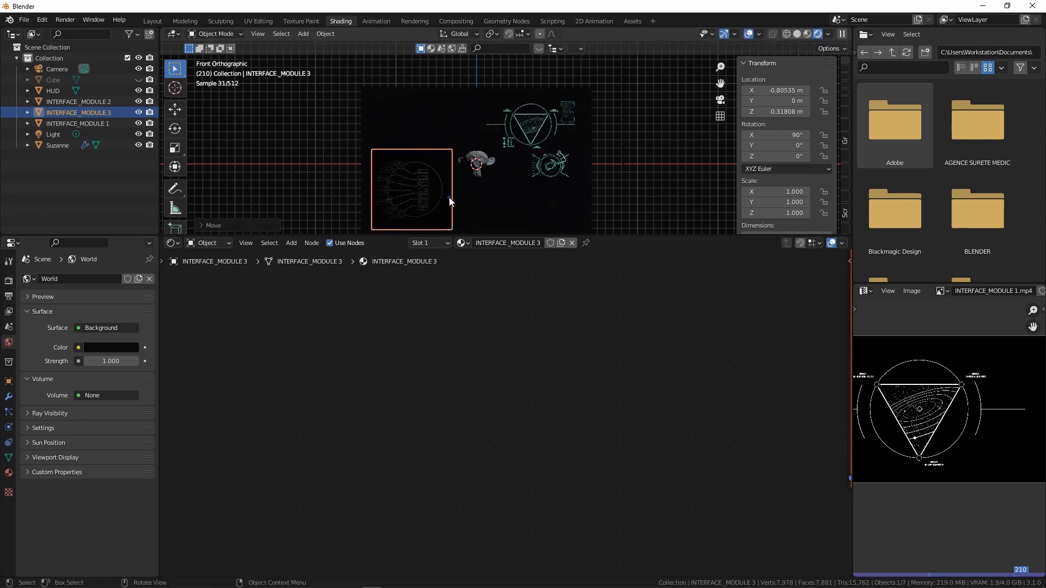
middle_drag(449, 197, 488, 223)
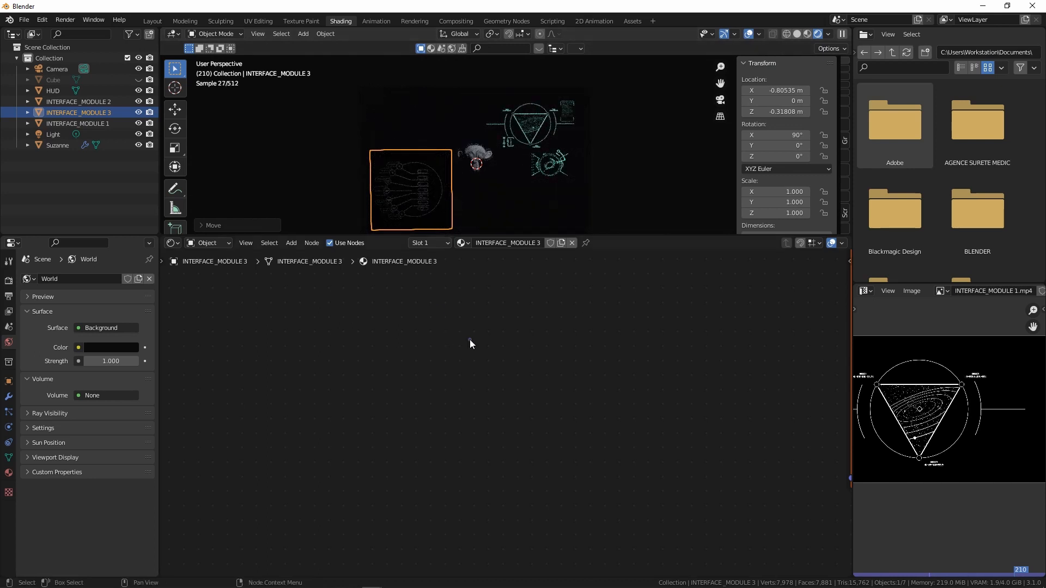
Separate the INTERFACE_MODULE 3 video node from the Principled BSDF and link its Color output to both Alpha and Emission
key(Home)
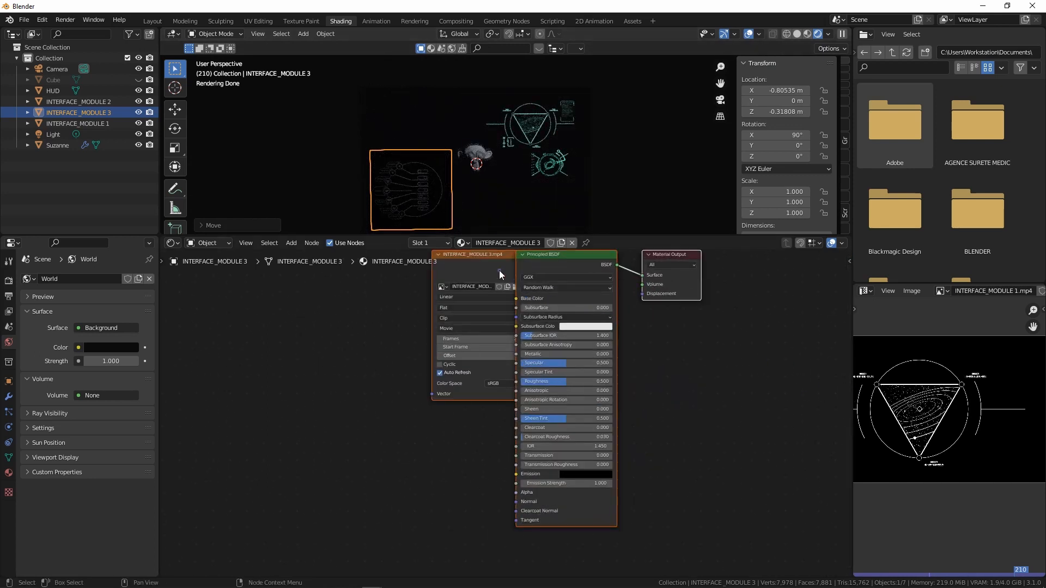
drag(499, 270, 244, 320)
click(326, 335)
drag(504, 536, 425, 497)
drag(309, 332, 504, 536)
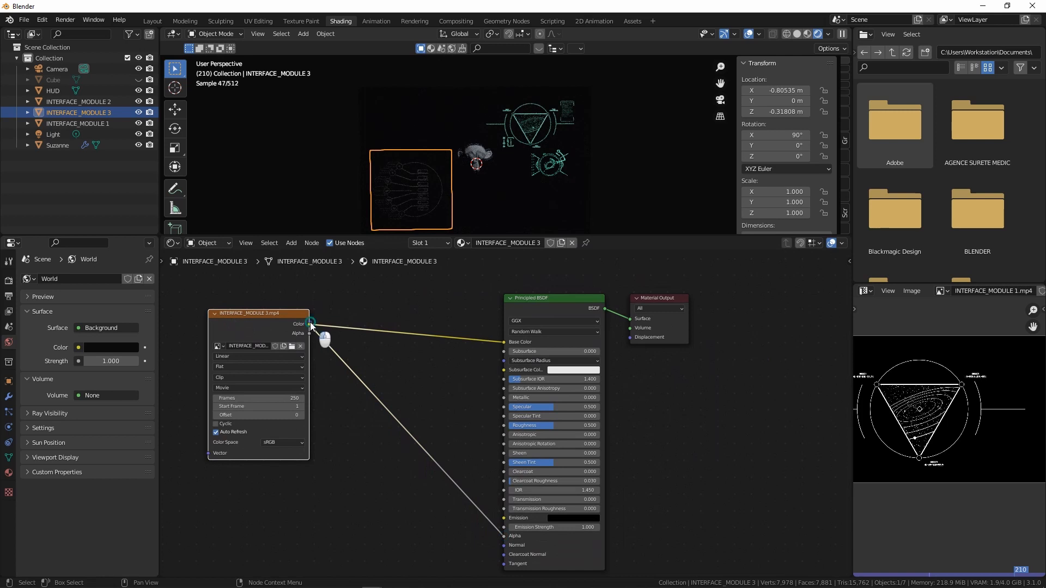
drag(309, 325, 504, 518)
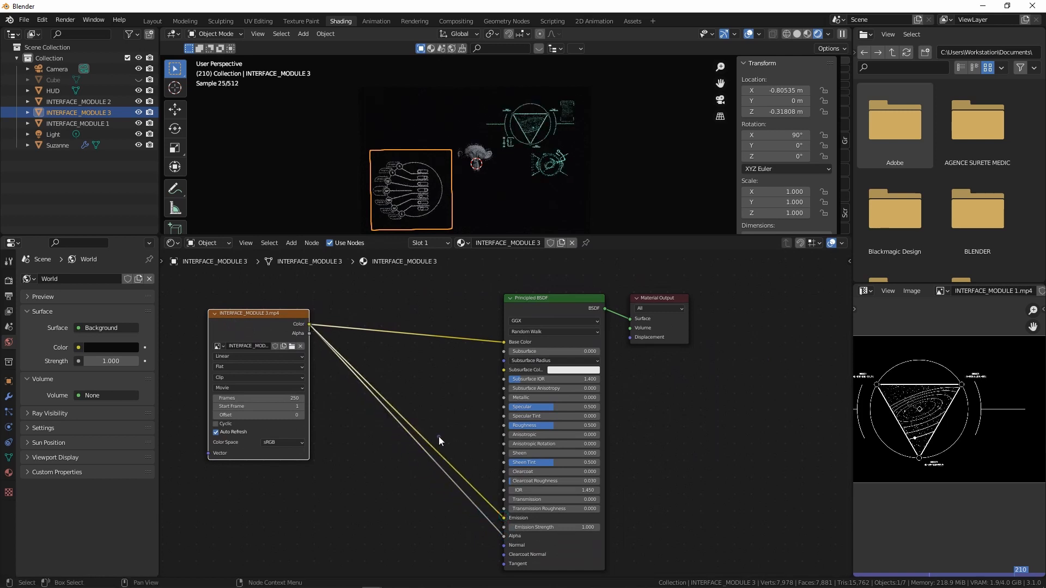
Insert a Math node into the Emission link, set it to Multiply and give it a value of 4.700
key(shift+a)
mouse_move(426, 518)
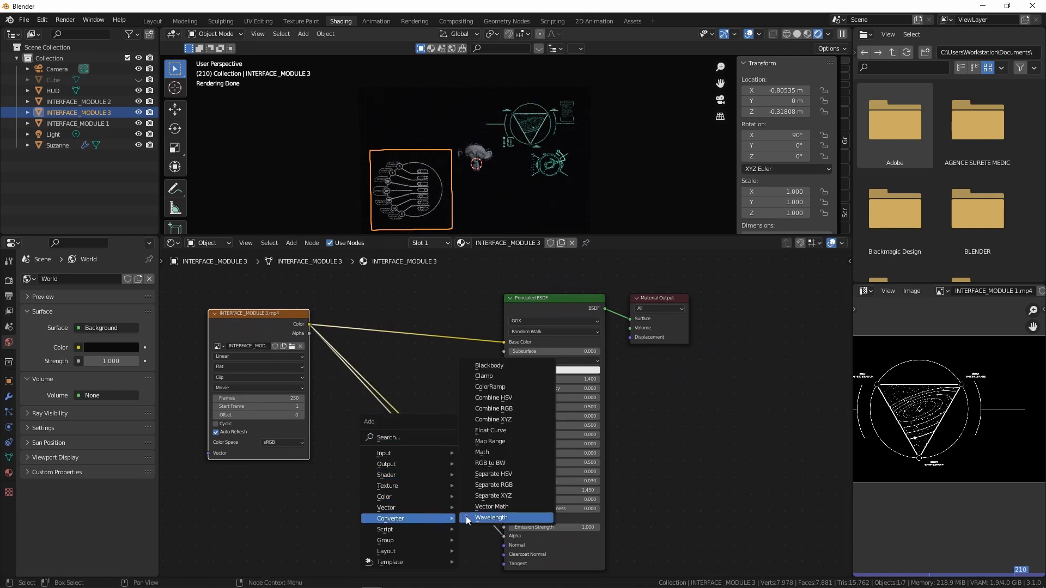
click(484, 453)
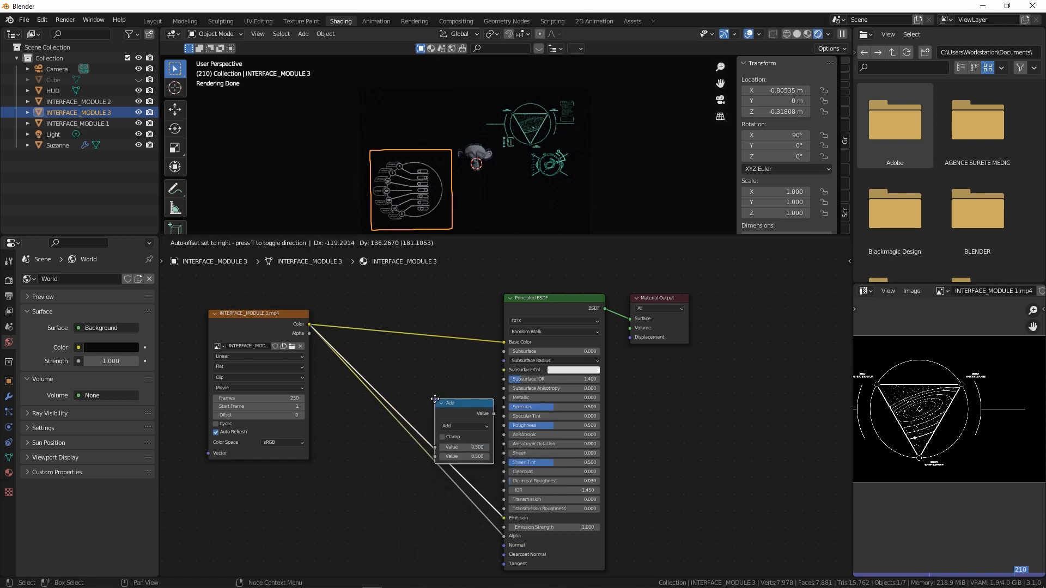
click(460, 447)
scroll(439, 420, up, 2)
click(439, 421)
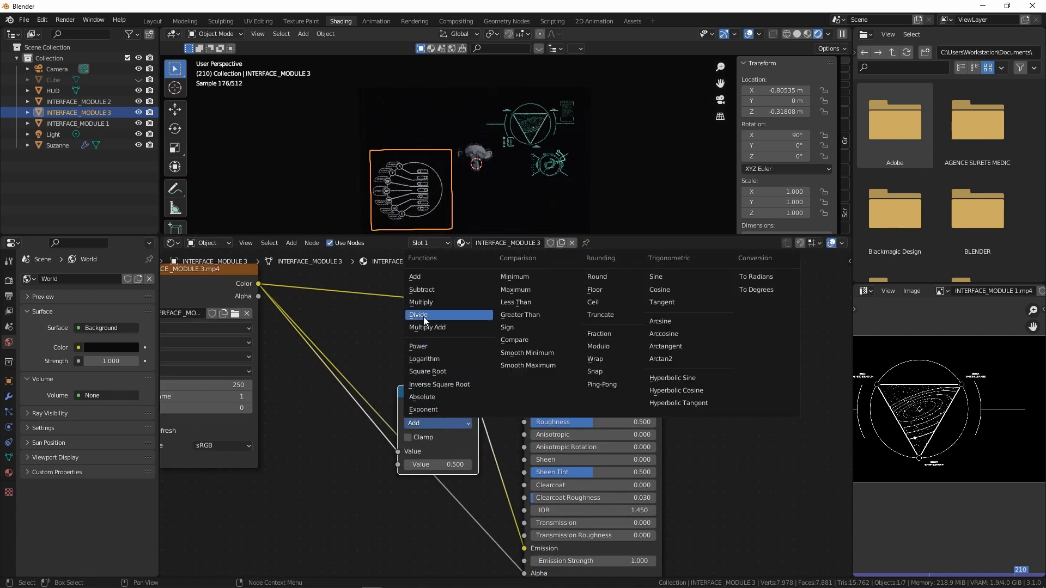
click(420, 302)
drag(434, 465, 458, 462)
scroll(599, 355, down, 2)
scroll(600, 481, up, 2)
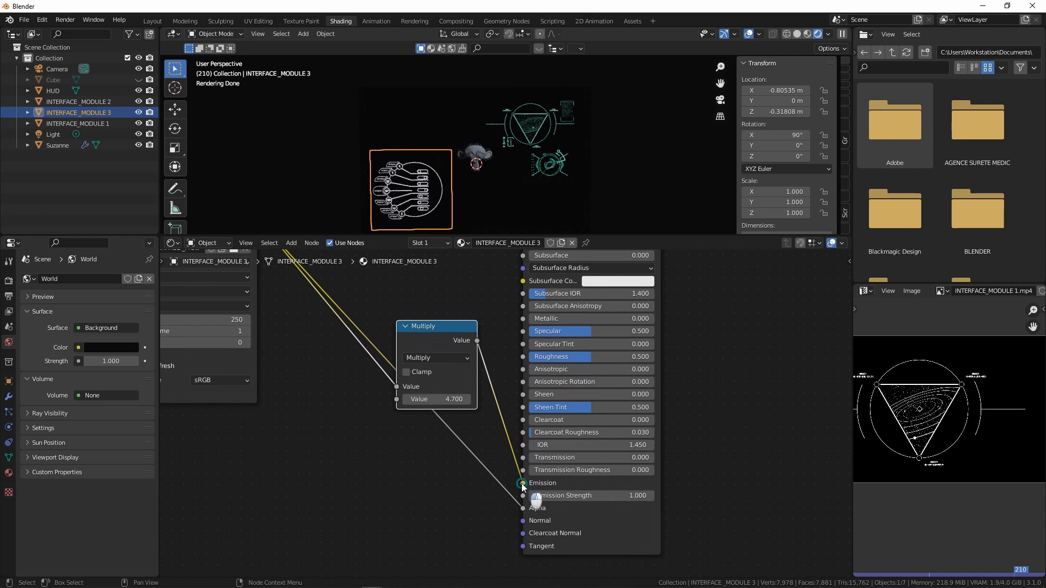
Reroute the Multiply output from Emission to Emission Strength and paste the teal colour into Emission
drag(521, 482, 523, 496)
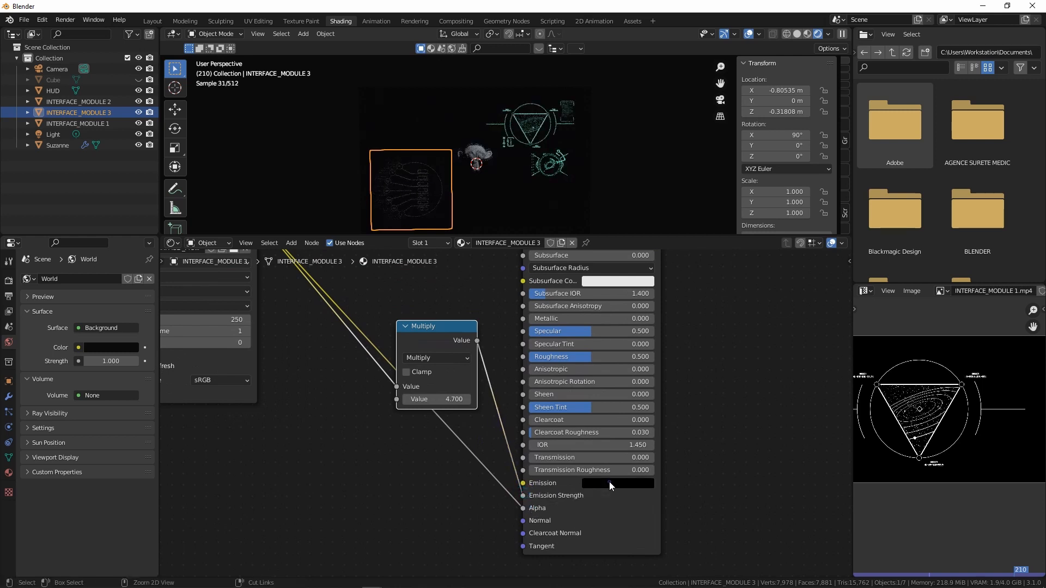
key(ctrl+v)
middle_drag(455, 187, 477, 180)
middle_drag(500, 188, 390, 223)
scroll(429, 167, down, 4)
mouse_move(388, 178)
middle_down()
mouse_move(404, 194)
mouse_move(394, 199)
middle_up()
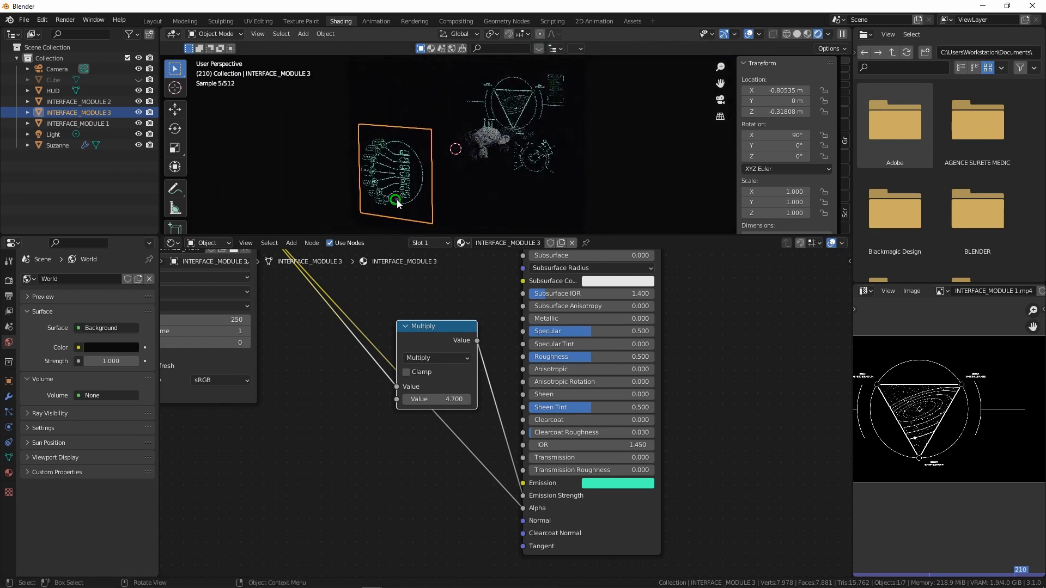
Unhide the Cube in the viewport and view the INTERFACE_MODULE 3 plane up close against it
click(138, 79)
middle_drag(435, 164, 420, 192)
scroll(432, 183, up, 3)
scroll(466, 173, up, 3)
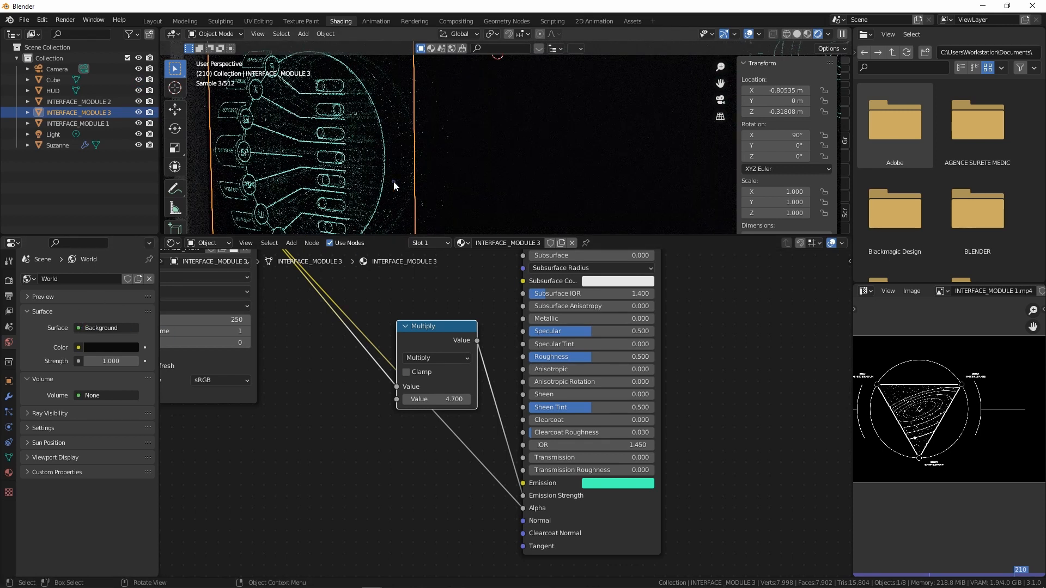
Lower the roughness of the Cube's BACKFACE material to 0.023
click(8, 473)
click(47, 81)
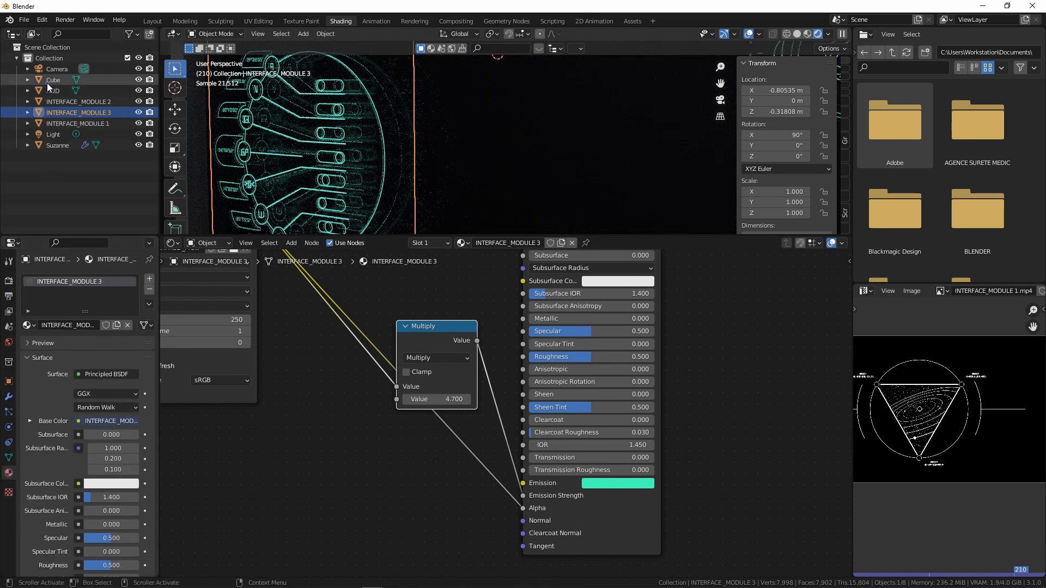
click(58, 292)
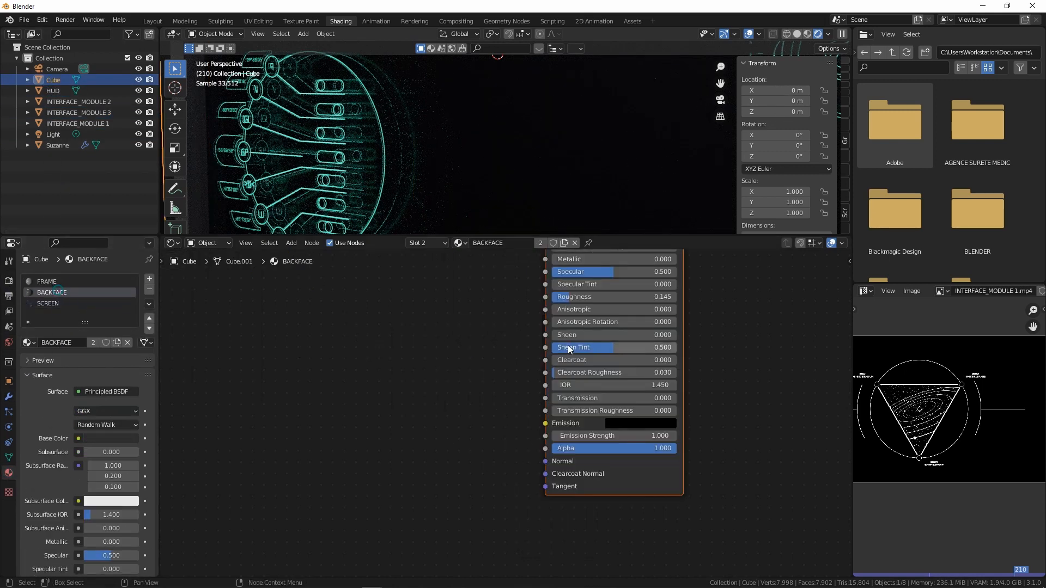
drag(537, 415, 518, 426)
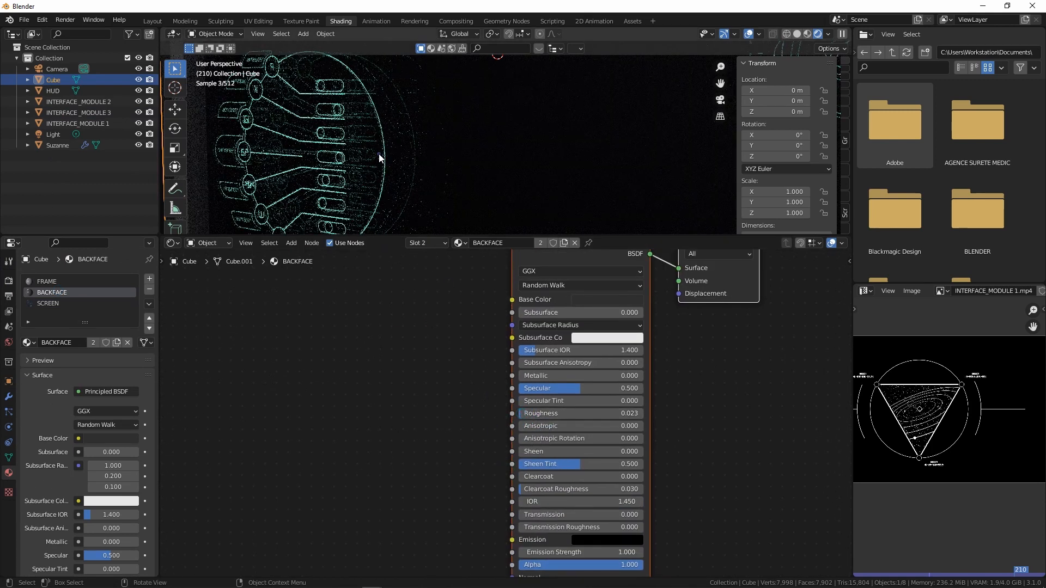
middle_drag(378, 153, 454, 151)
scroll(453, 152, up, 2)
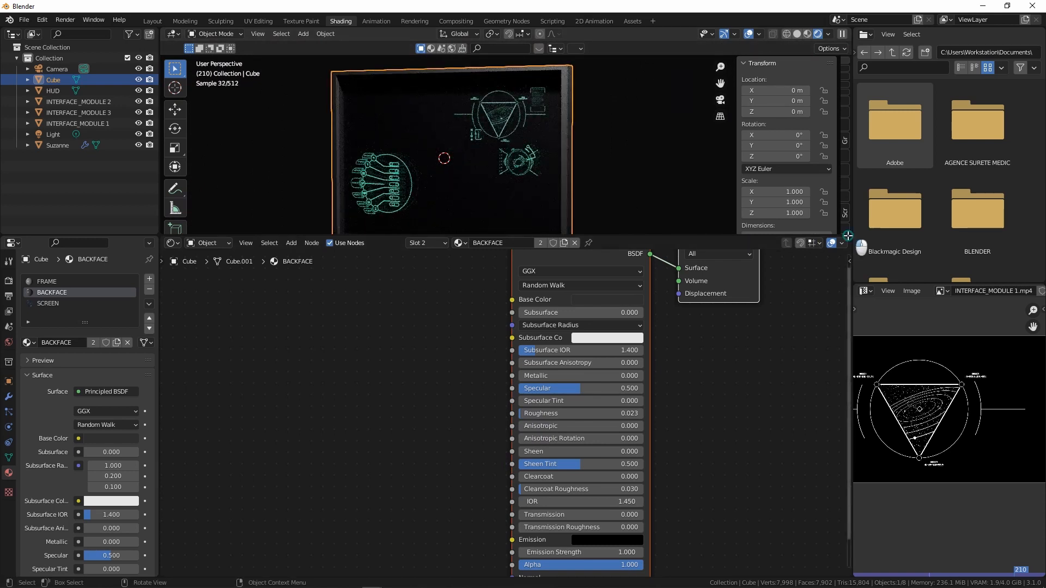
Split the shader editor horizontally and turn the upper strip into a Timeline
drag(849, 238, 854, 292)
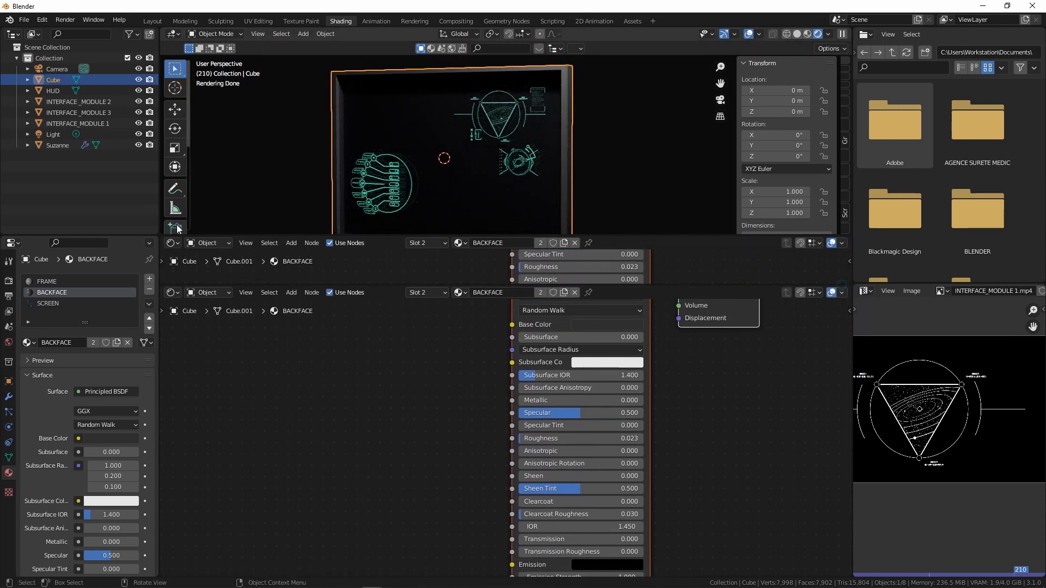
click(173, 242)
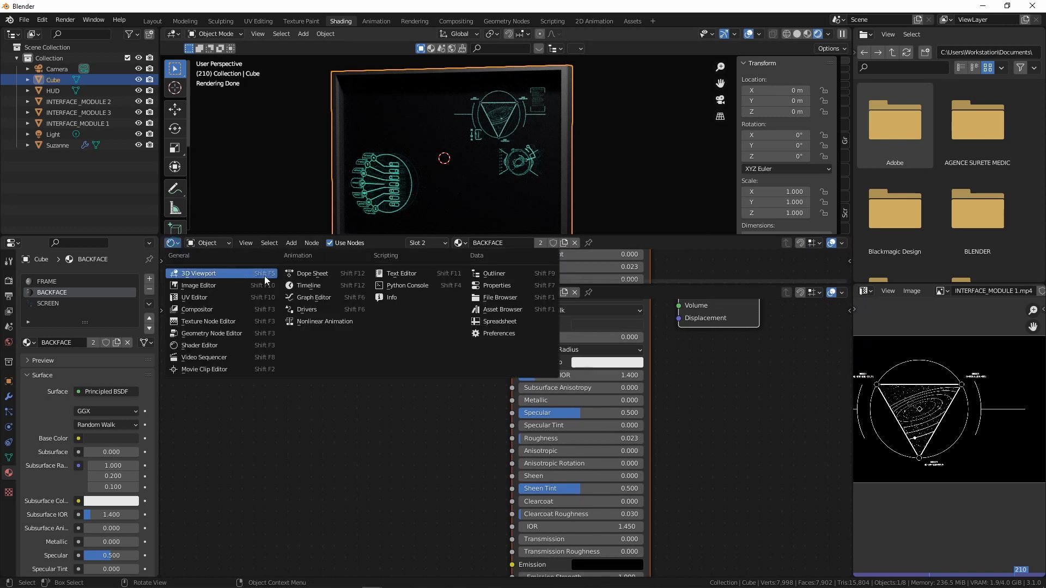
click(309, 283)
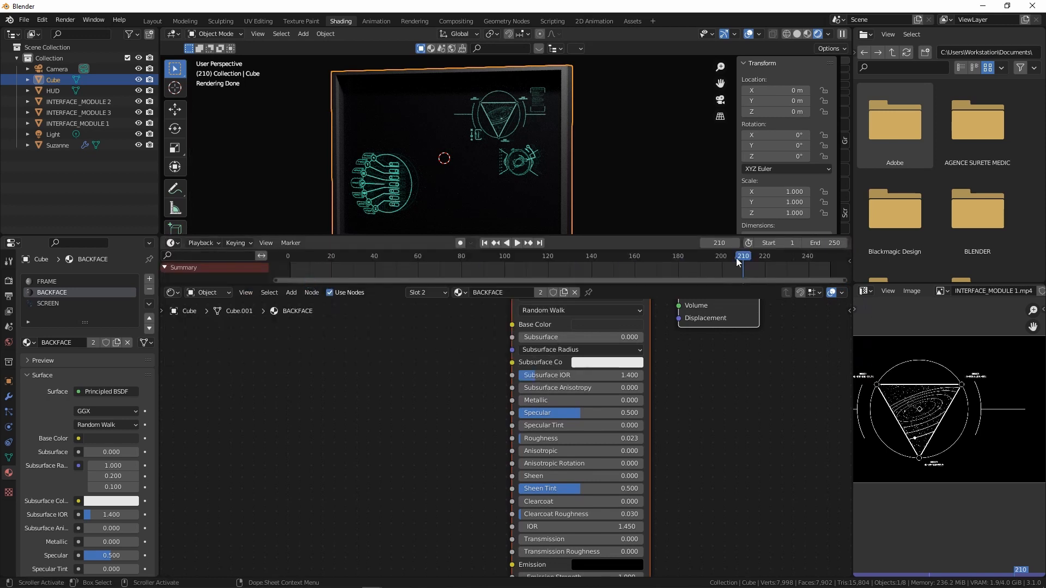
Scrub the animation to frame 96 and examine the three interface videos on the monitor
drag(738, 262, 496, 268)
scroll(516, 137, up, 3)
middle_drag(476, 175, 524, 156)
scroll(527, 157, down, 2)
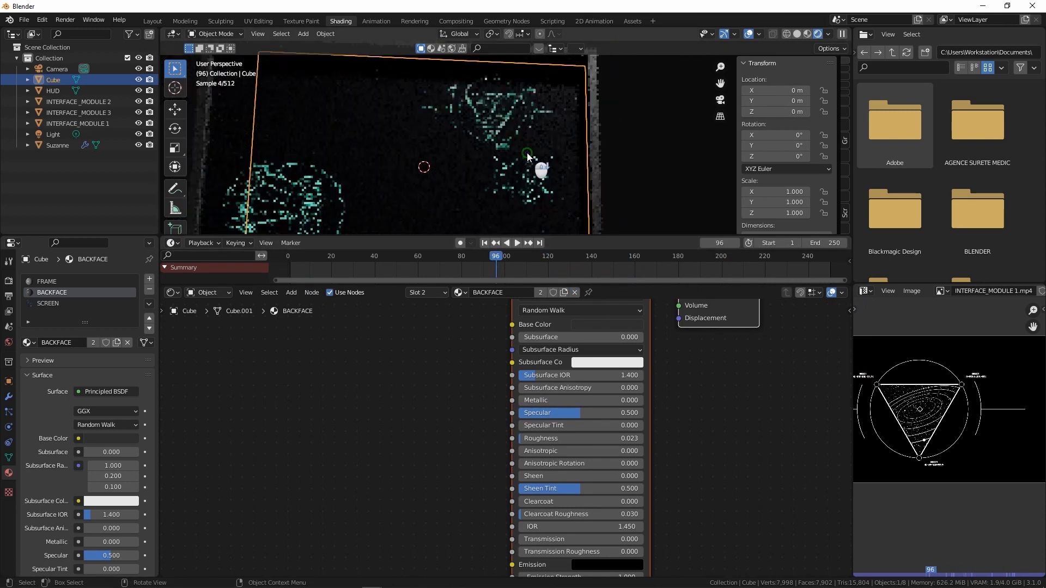
scroll(527, 157, down, 3)
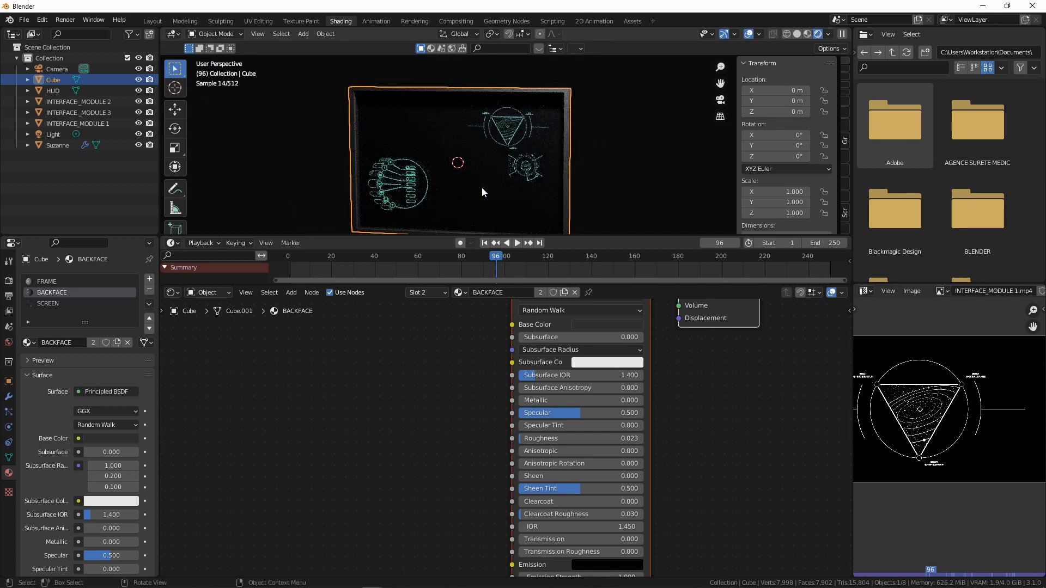